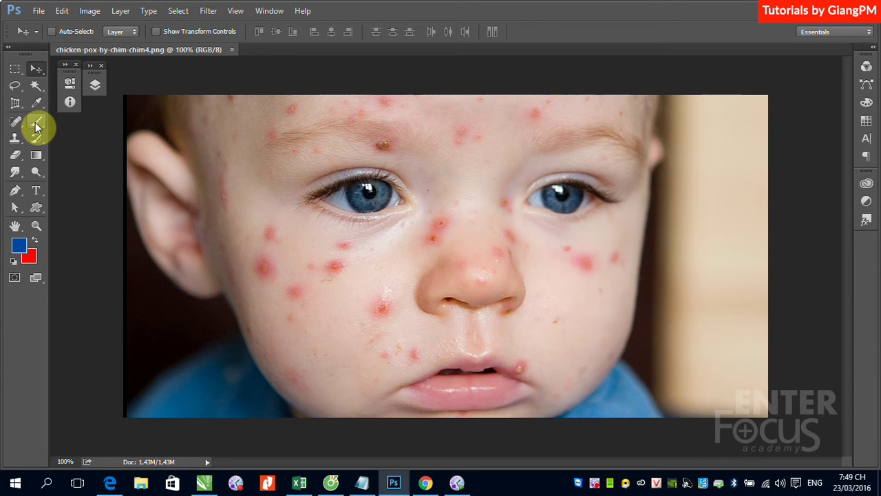
Select the round Brush Tool to paint on the chicken-pox photo.
left_click_drag(36, 126, 72, 121)
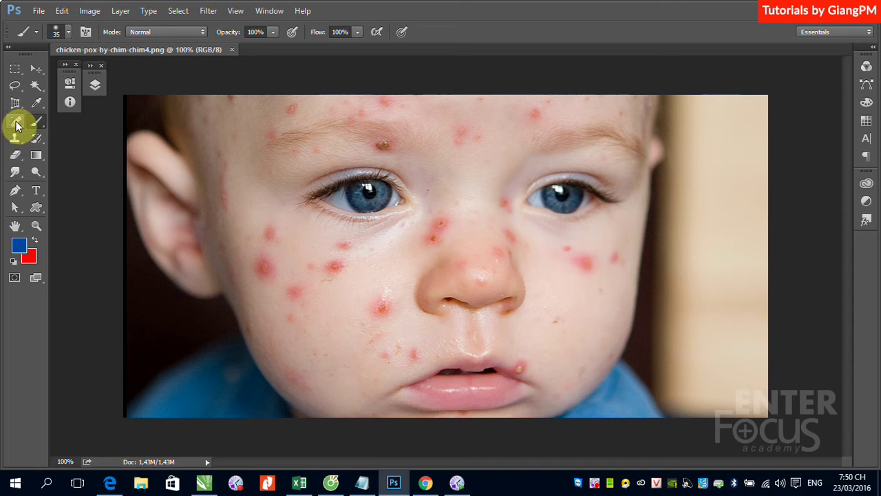
Switch from the Healing Brush to the Clone Stamp Tool with a 39 px brush.
left_click(15, 122)
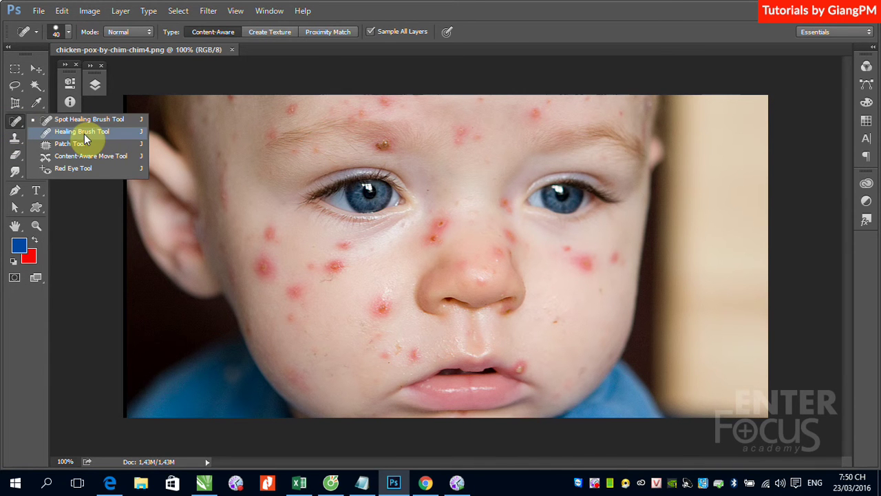
left_click(84, 133)
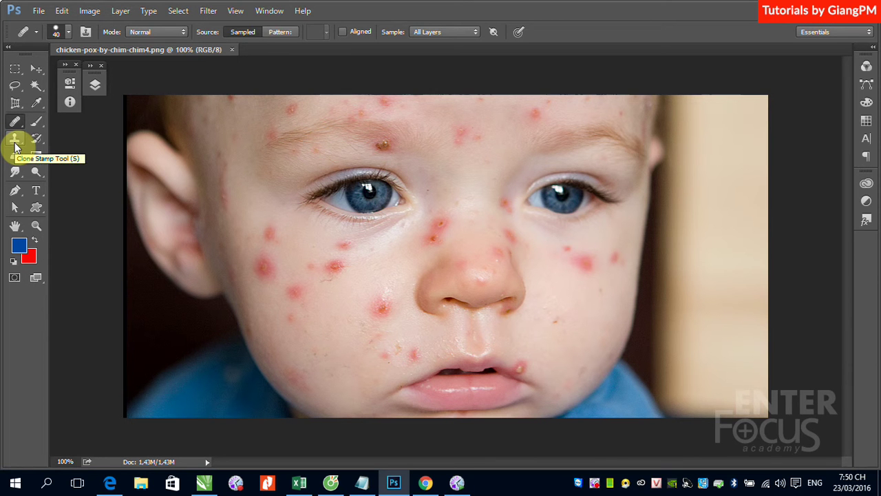
left_click(16, 141)
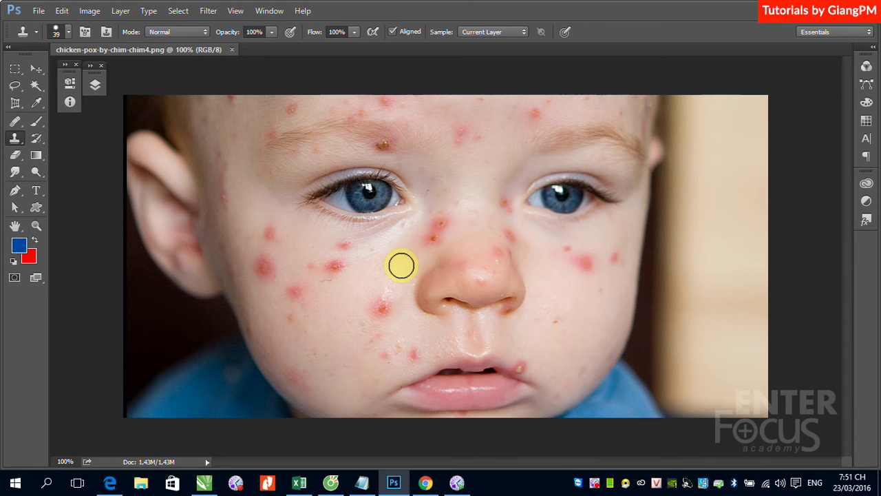
Alt-sample clean cheek skin and clone it over the red spot beside the nose.
key("alt")
left_click(400, 256, "alt")
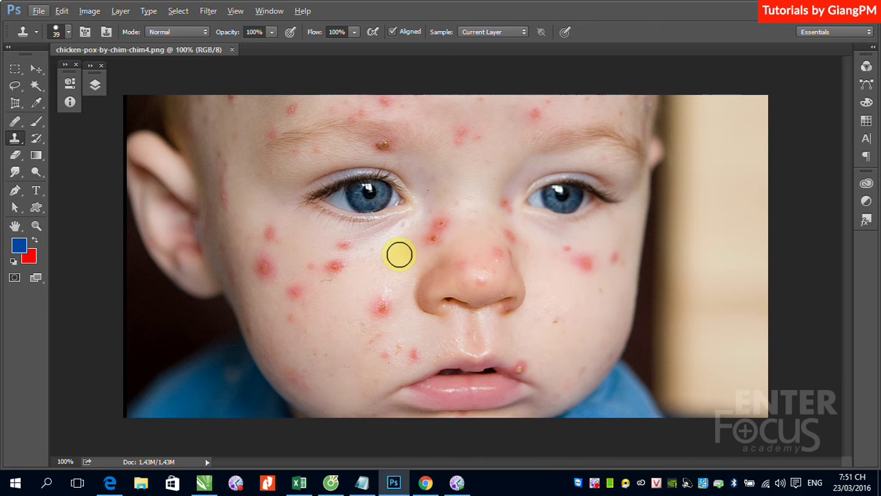
key("alt")
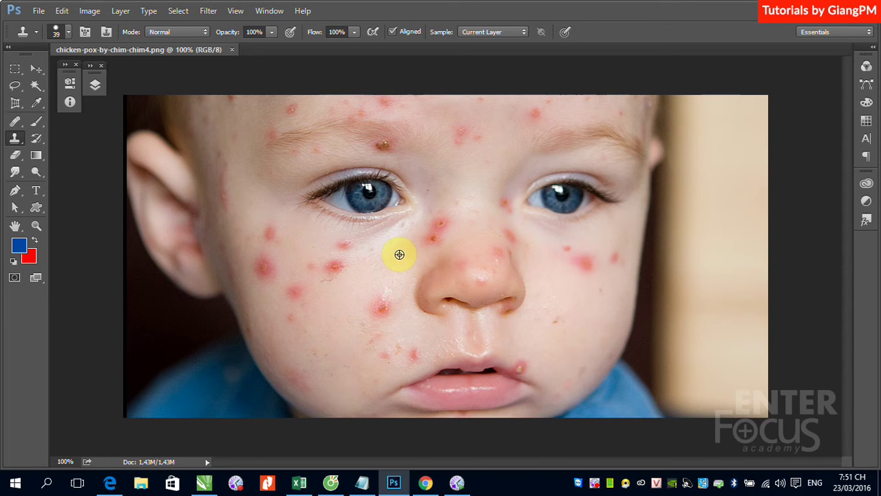
left_click(399, 254, "alt")
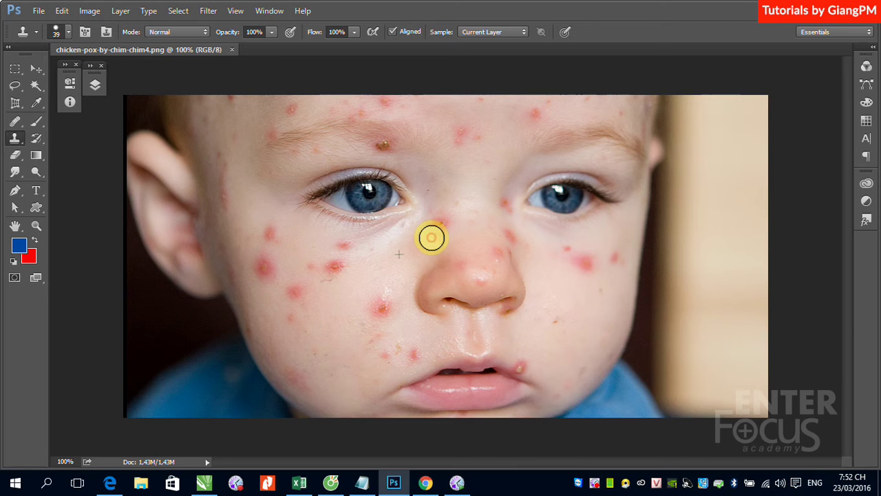
left_click(432, 237)
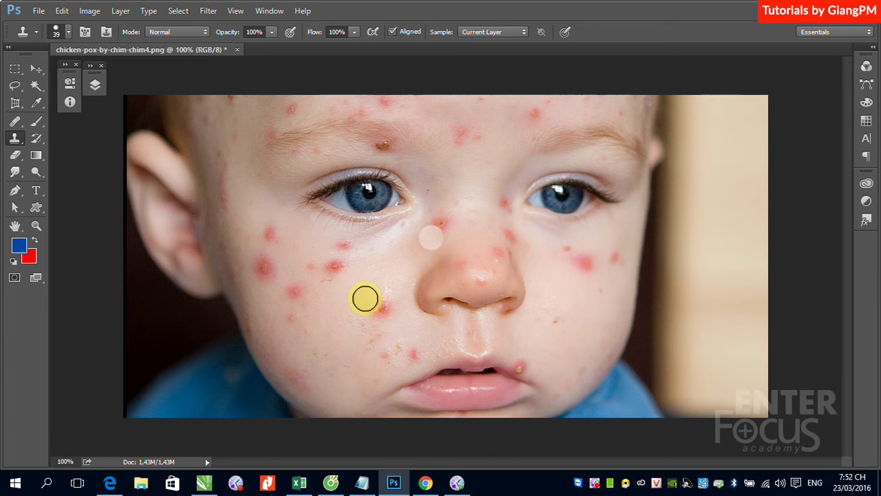
Zoom in on the nose and cheek area to inspect the cloned patch.
left_click_drag(421, 197, 452, 300)
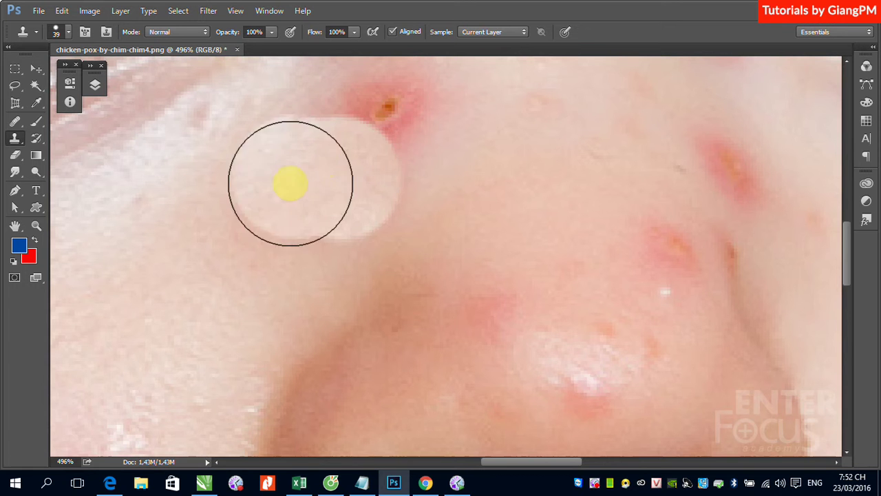
left_click_drag(289, 183, 317, 214)
key("ctrl+z")
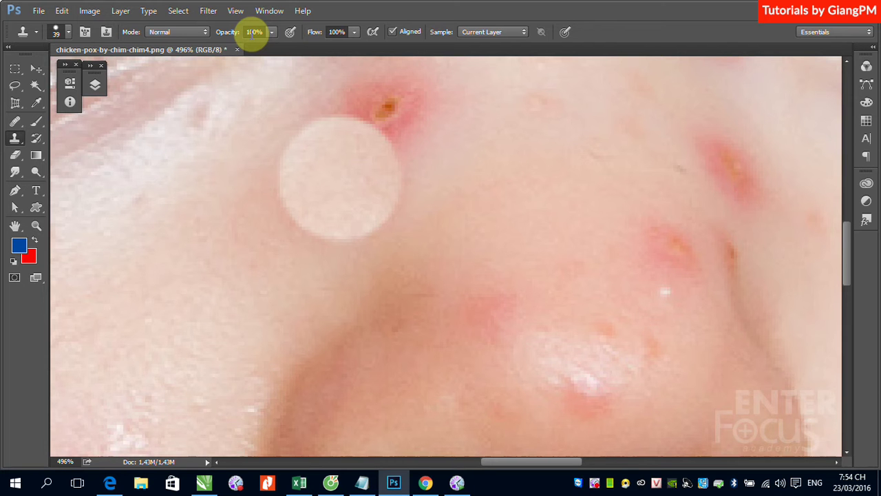
Zoom out to 200% and set the clone brush to 52 px with a much softer edge.
key("ctrl+minus")
key("ctrl+minus")
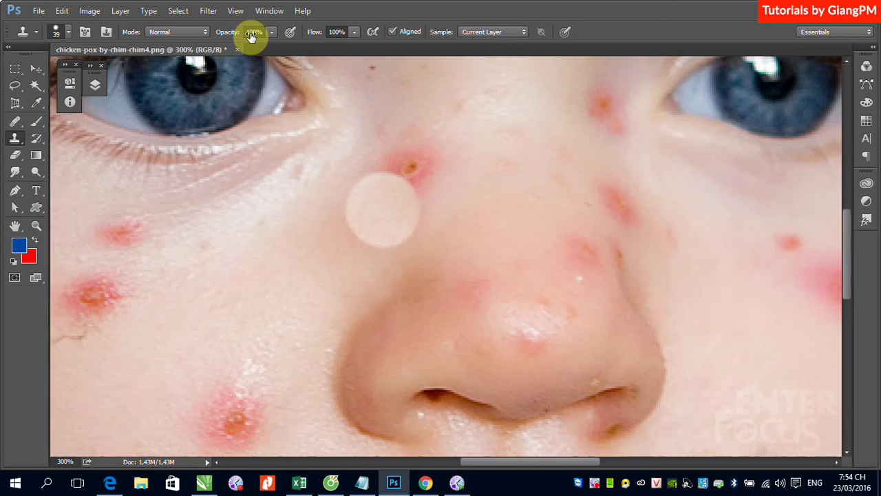
key("ctrl+minus")
mouse_move(282, 366)
left_mouse_down()
mouse_move(338, 255)
mouse_move(332, 230)
left_mouse_up()
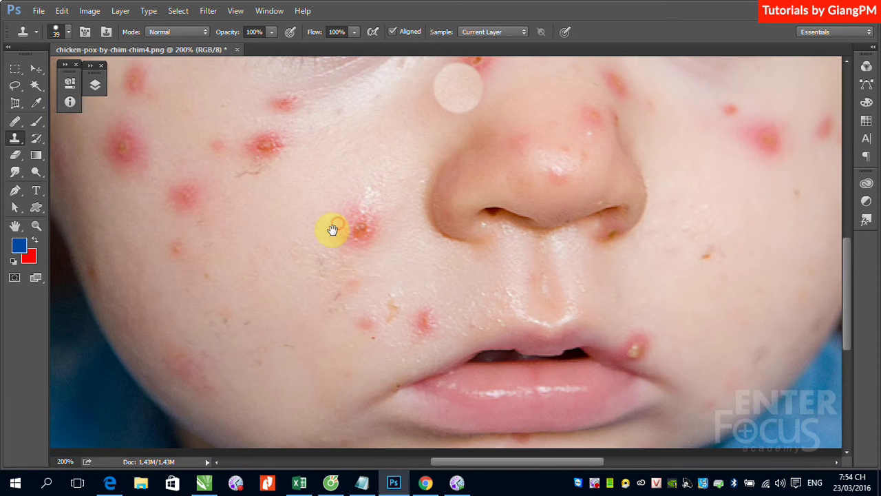
left_click(70, 30)
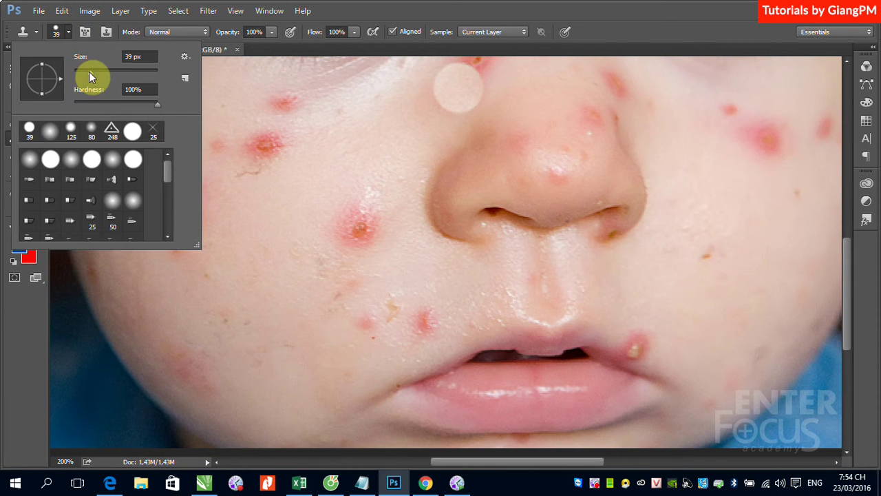
left_click_drag(89, 72, 95, 72)
left_click_drag(153, 107, 87, 106)
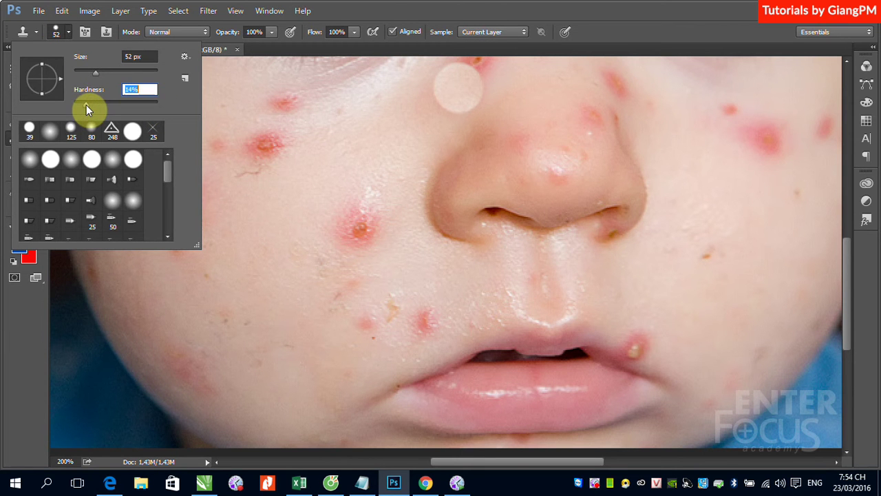
left_click(377, 19)
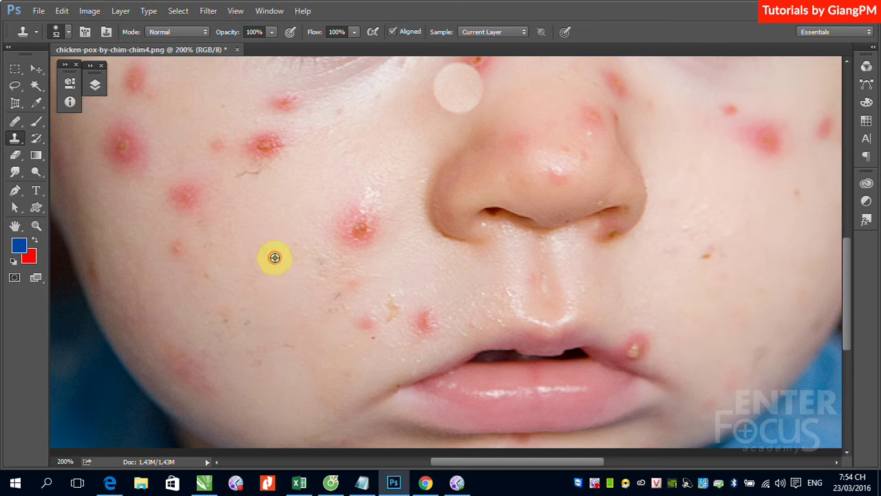
Sample cheek skin and clone it over the cheek pimple and along the top of the nose.
left_click(275, 258, "alt")
left_click(360, 230)
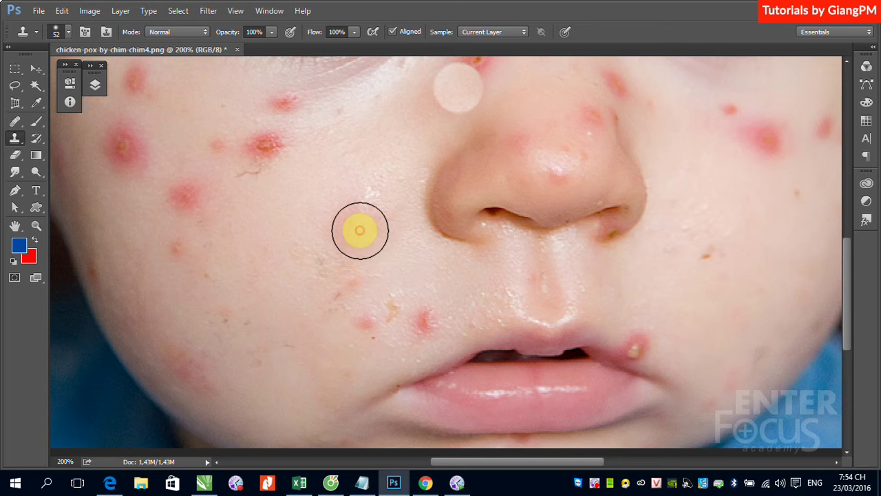
left_click_drag(359, 230, 369, 227)
left_click(178, 288, "alt")
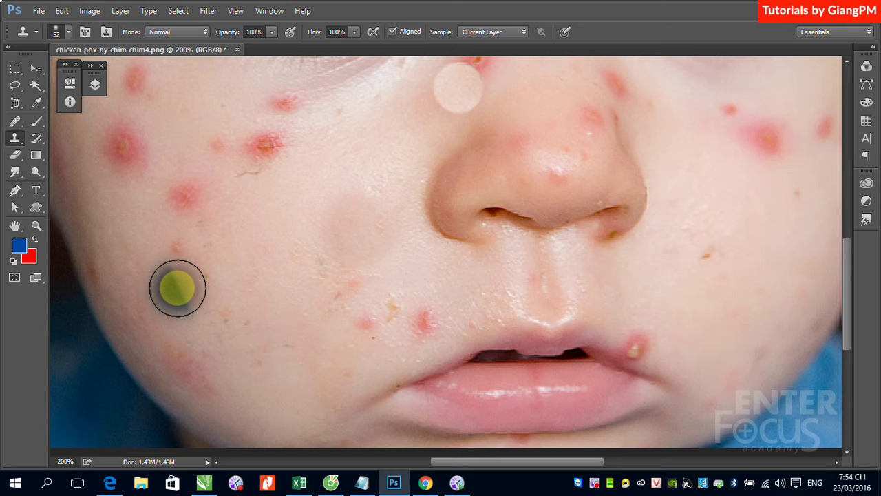
left_click_drag(512, 102, 489, 105)
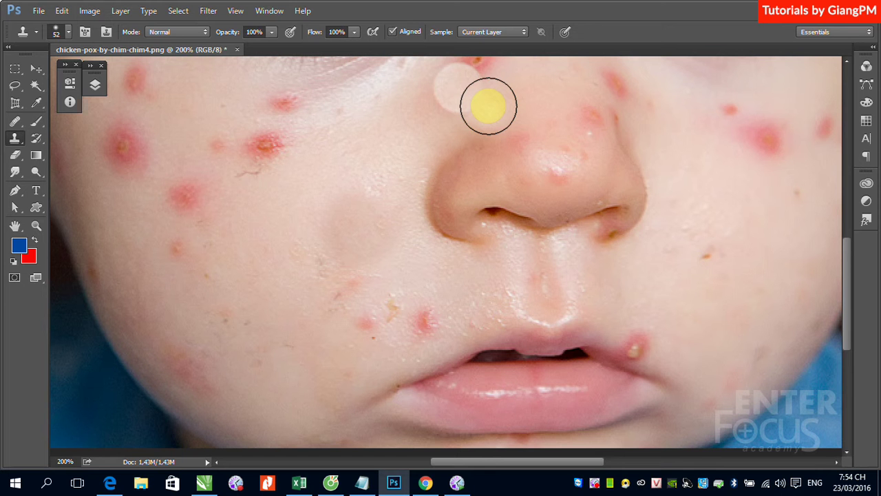
left_click_drag(489, 106, 487, 106)
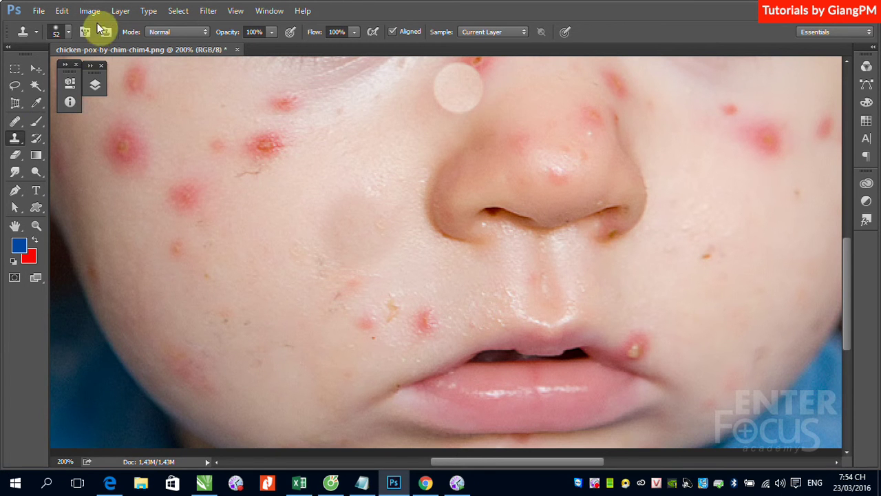
Adjust the brush hardness and lower the clone opacity to 63%.
left_click(69, 33)
left_click(92, 103)
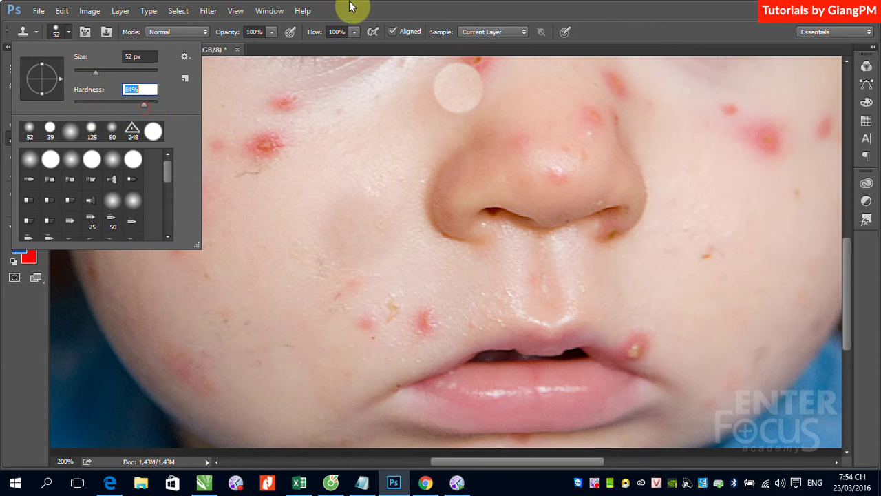
left_click(275, 31)
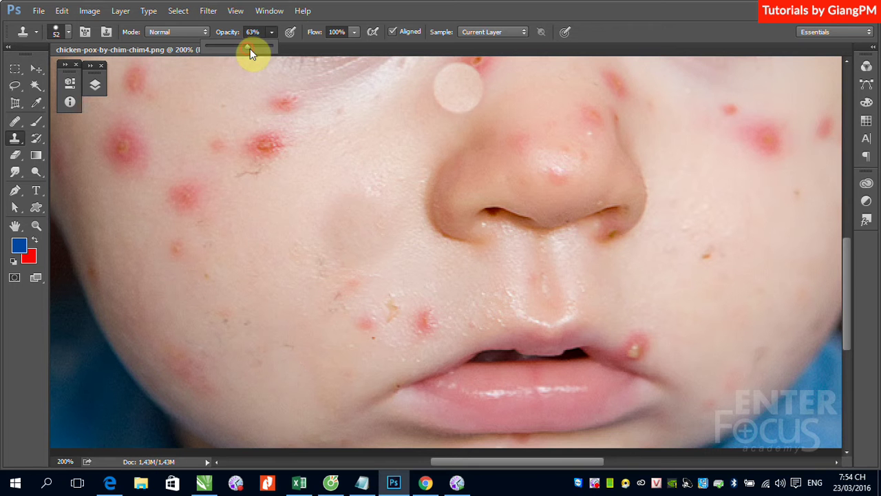
left_click(360, 16)
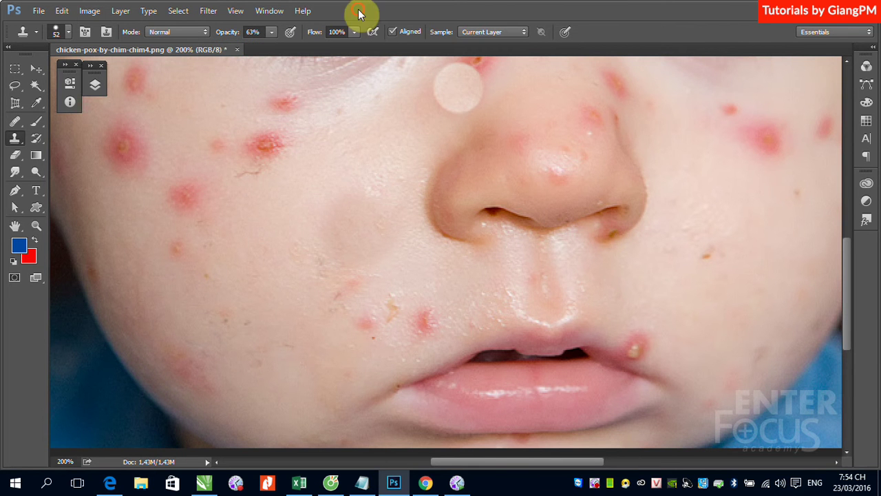
Blend sampled skin over the red pimple left of the nose, undoing a stray streak.
left_click(313, 167, "alt")
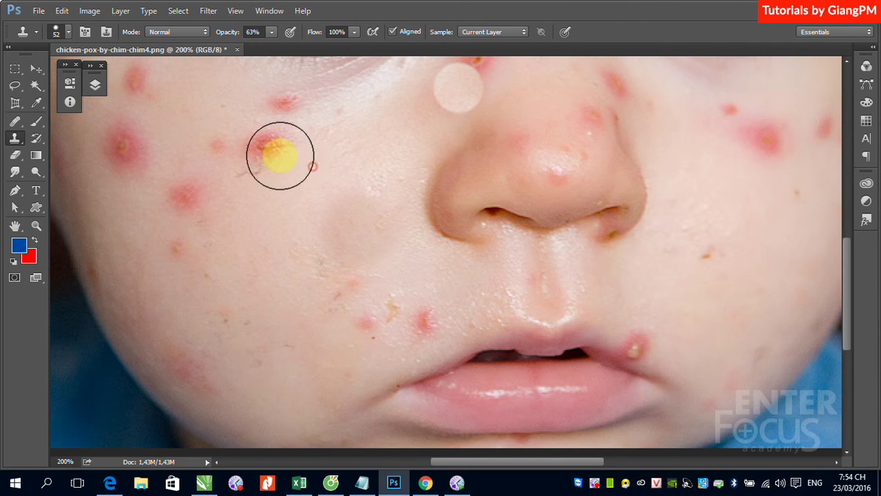
left_click(274, 148)
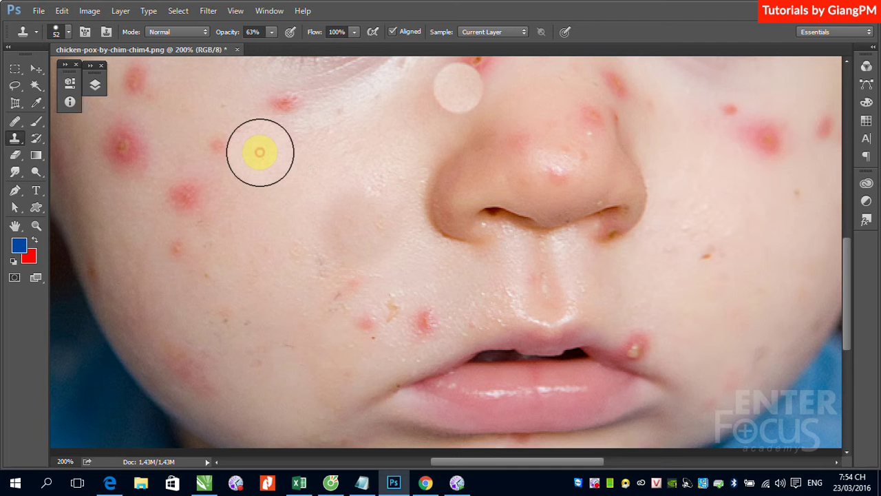
left_click(260, 151)
mouse_move(249, 175)
left_mouse_down()
mouse_move(230, 154)
mouse_move(383, 262)
mouse_move(409, 255)
mouse_move(355, 215)
mouse_move(261, 199)
mouse_move(261, 232)
mouse_move(240, 265)
left_mouse_up()
key("ctrl+z")
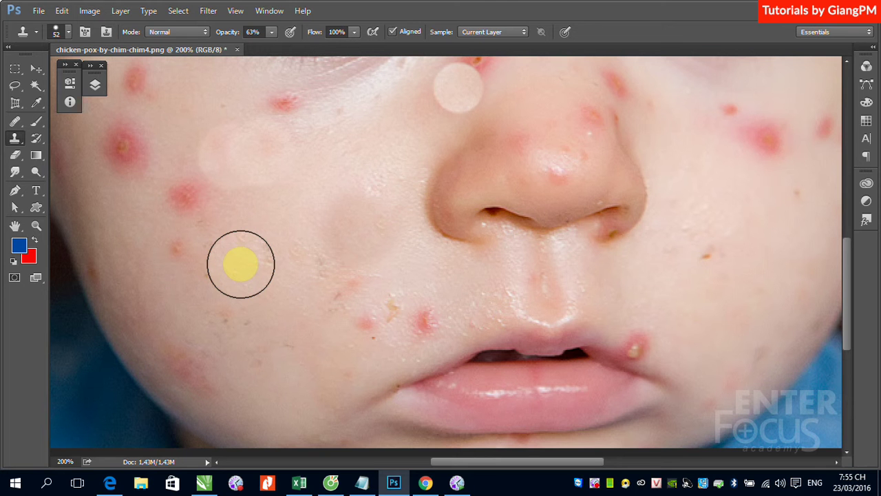
Switch to the Healing Brush and heal a red spot on the child's cheek.
left_click(15, 121)
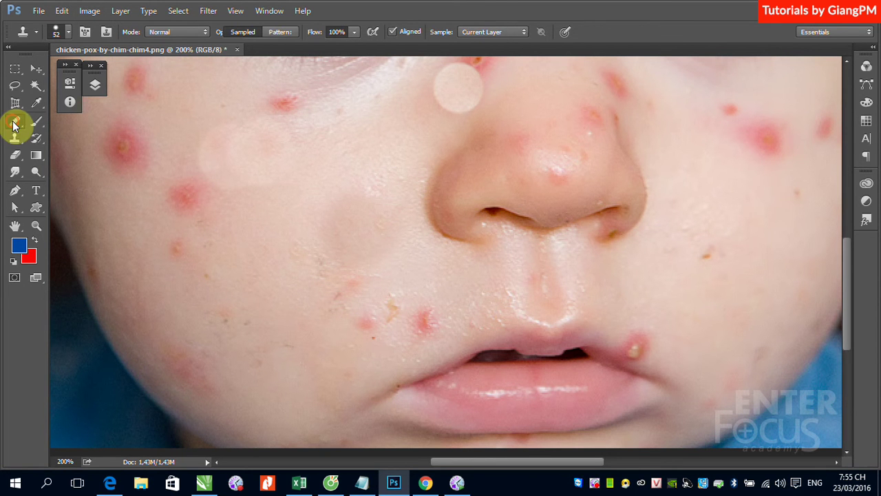
left_click(64, 132)
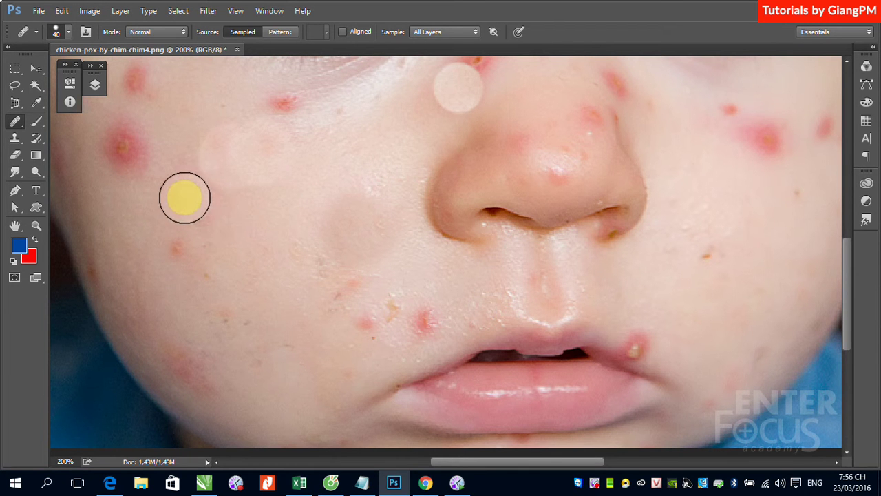
left_click(184, 198)
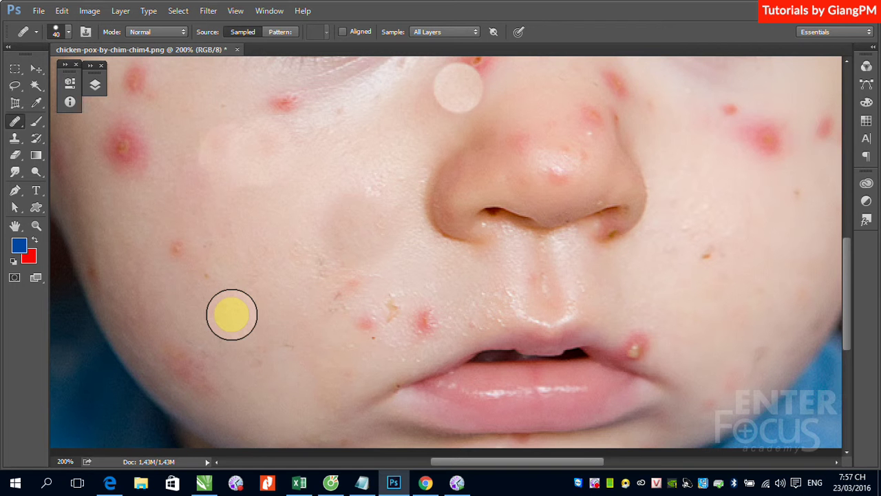
Create Untitled-1, a new 1366×768 px document with a transparent background.
left_click(37, 11)
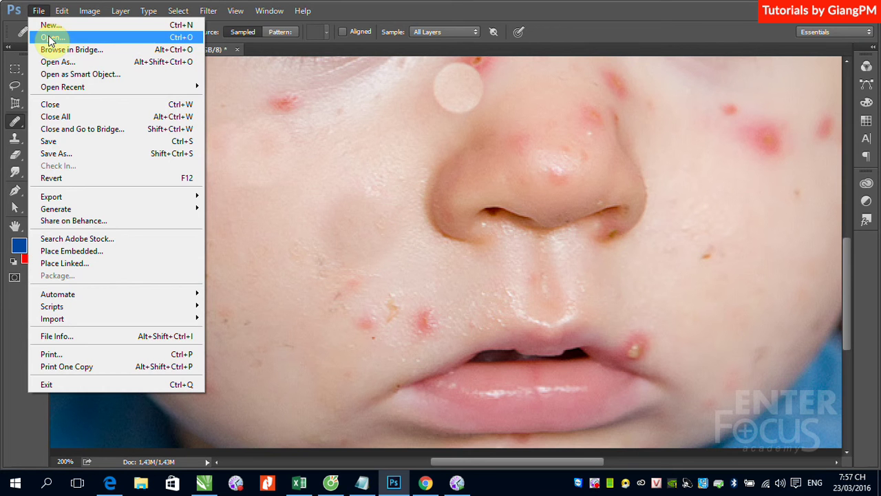
left_click(41, 11)
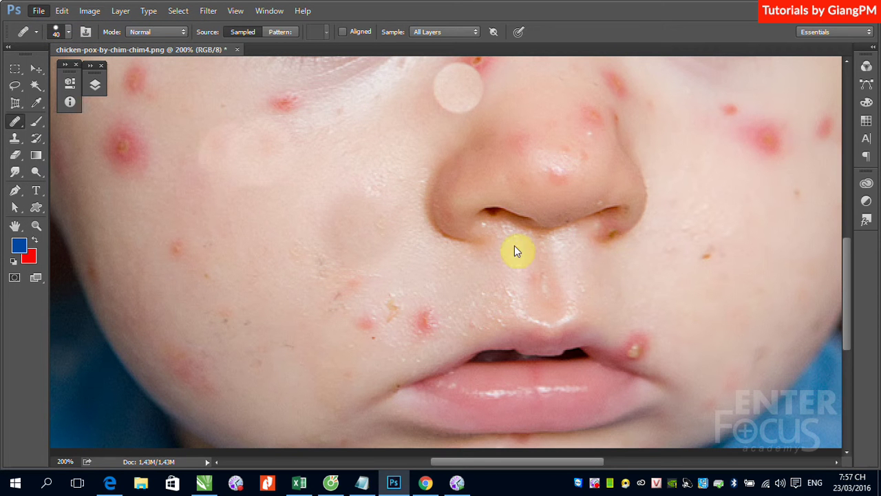
key("ctrl+n")
left_click(559, 108)
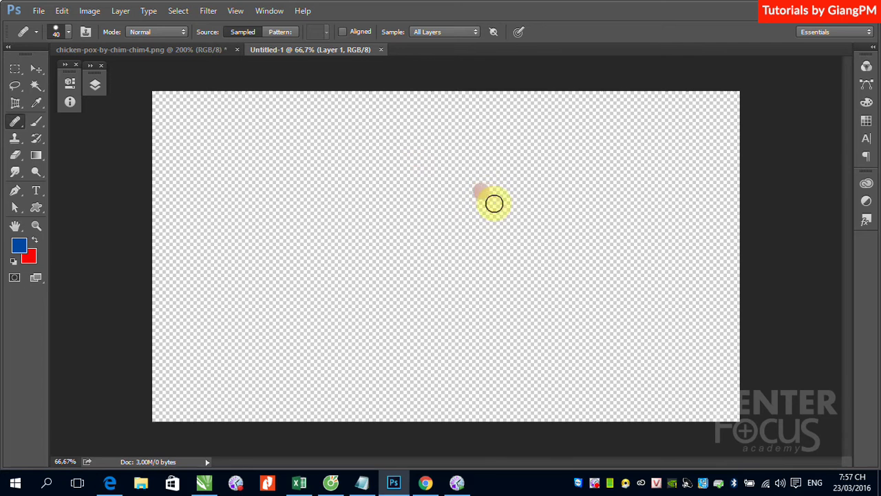
Reset colours to default black and white and fill the Untitled-1 canvas with white.
left_click(34, 68)
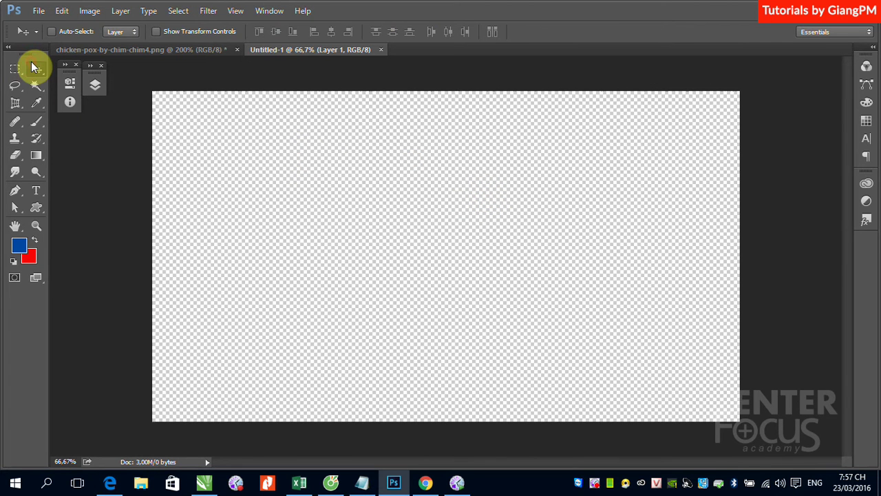
key("d")
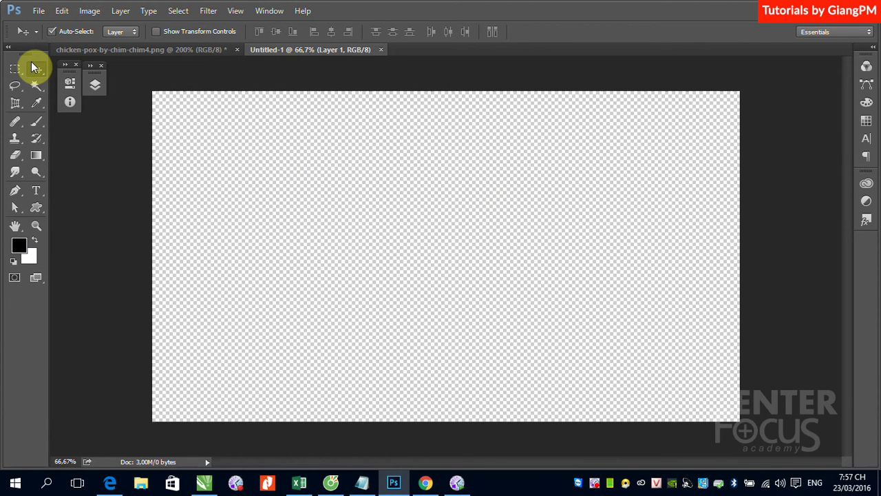
key("ctrl+BackSpace")
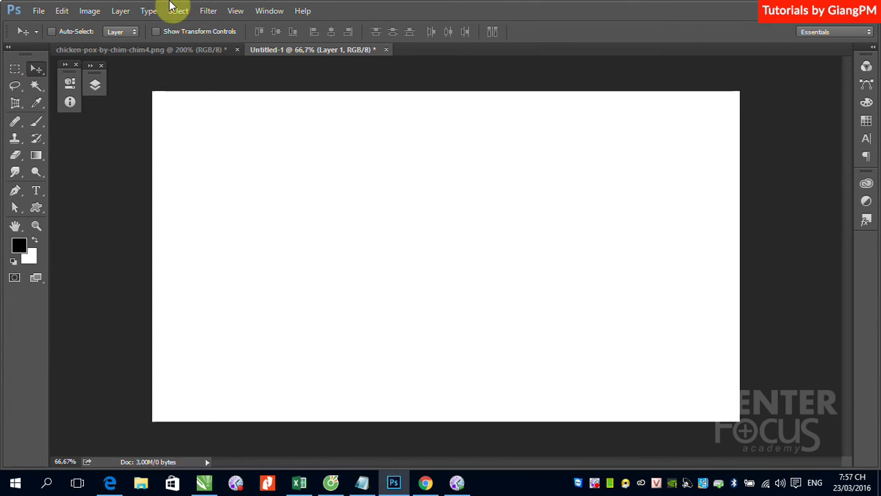
left_click(267, 12)
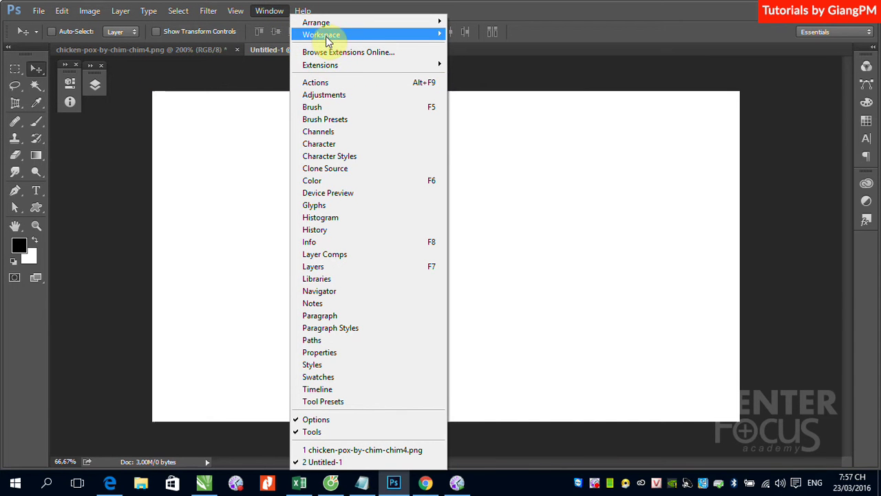
mouse_move(324, 22)
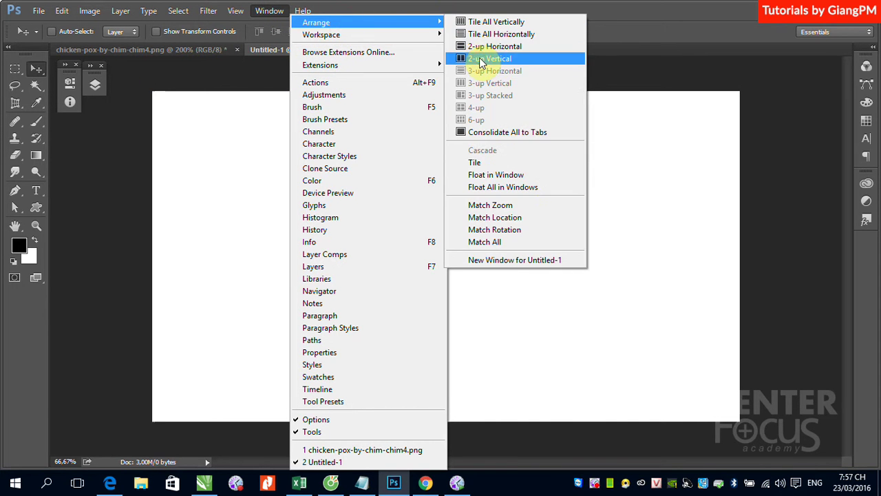
Show both documents in 2-up Vertical view, with the photo panned and zoomed to 66.7%.
left_click(468, 59)
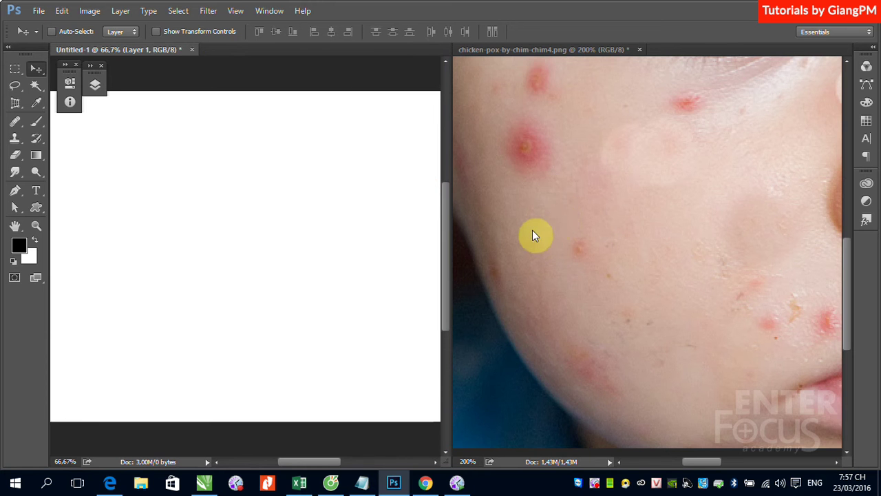
left_click(555, 187)
left_click_drag(573, 207, 581, 348)
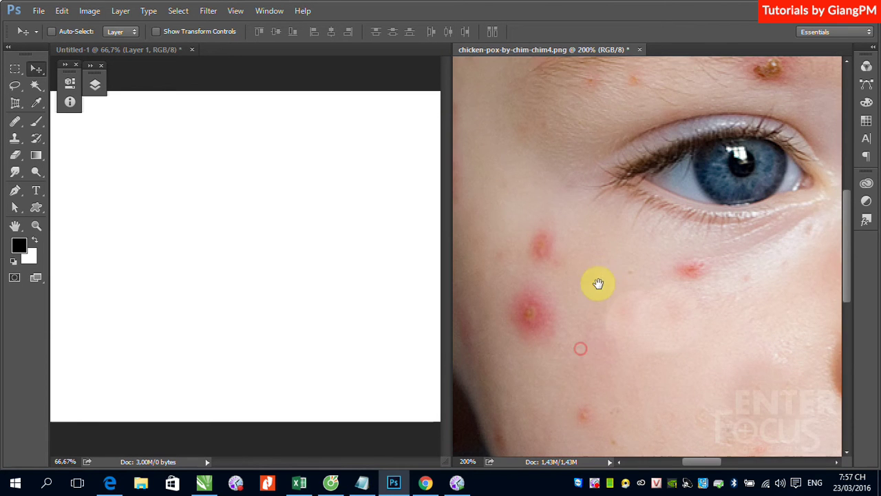
left_click_drag(597, 285, 635, 250)
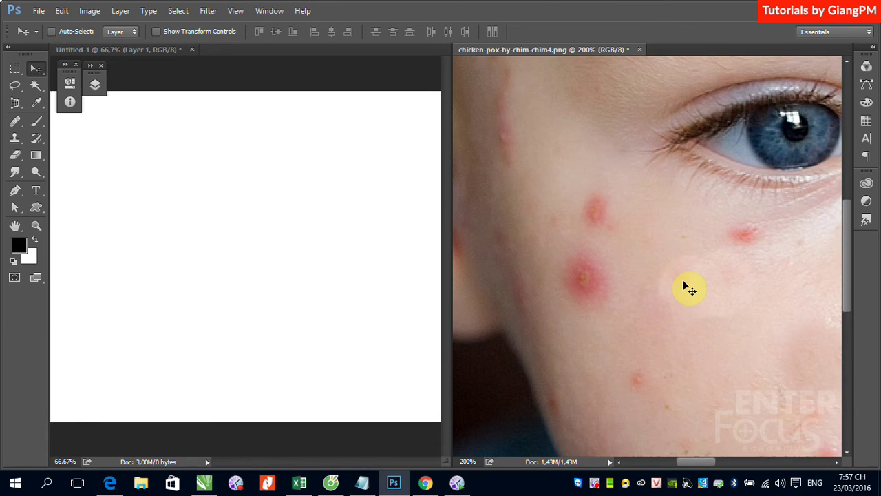
key("ctrl+minus")
key("ctrl+minus")
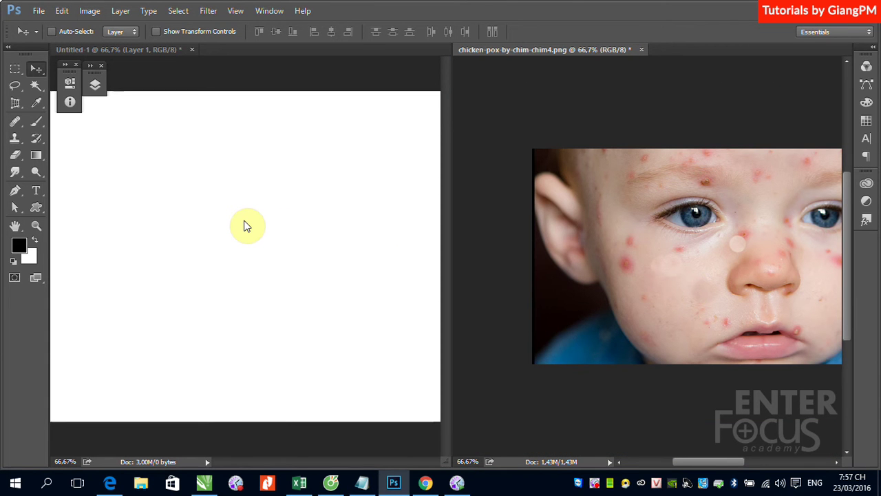
Choose the Clone Stamp, sample the baby's cheek, and set the brush to 117 px.
left_click(15, 139)
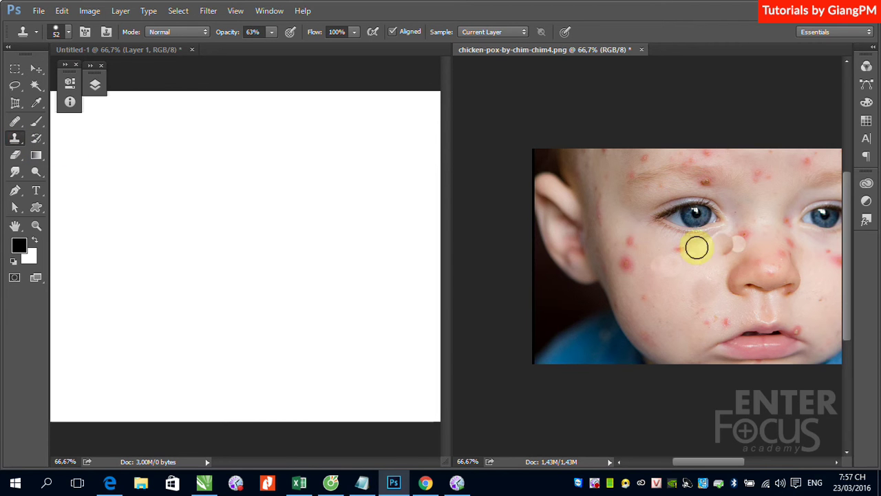
left_click(646, 276, "alt")
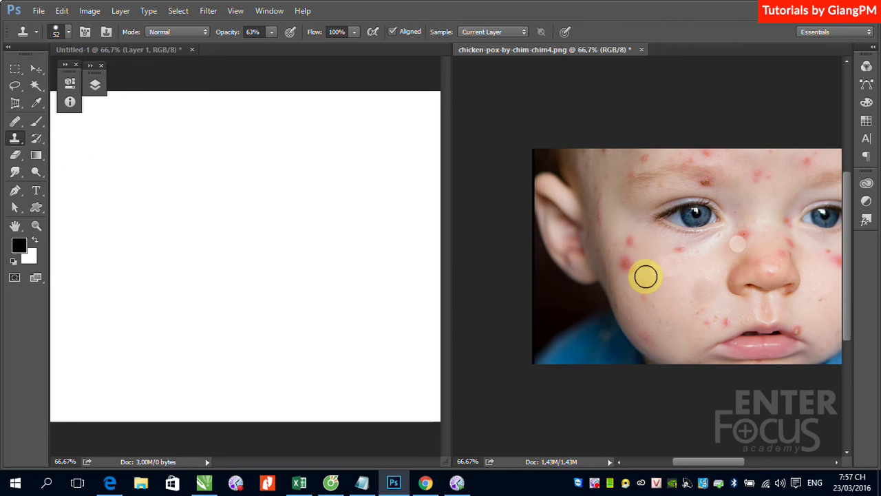
left_click(67, 32)
left_click_drag(93, 70, 119, 75)
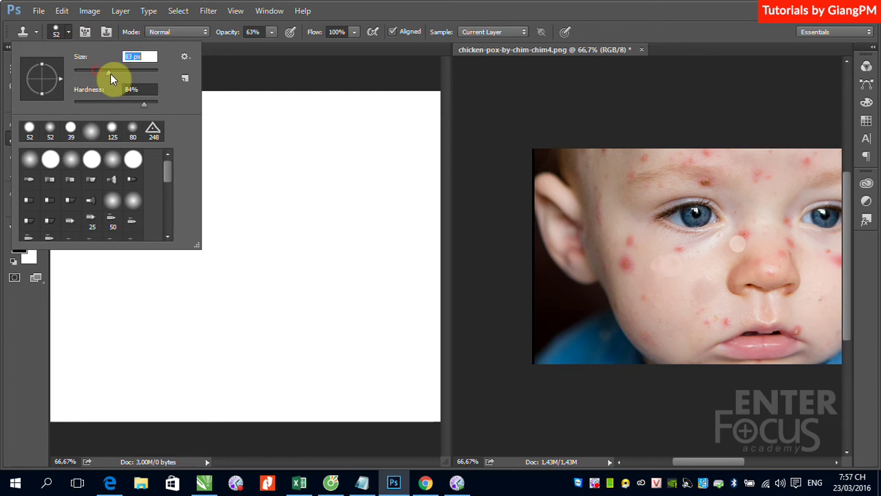
left_click(649, 171)
Paint a trial clone stroke across the cheek, then undo it back to the original.
left_click(664, 292)
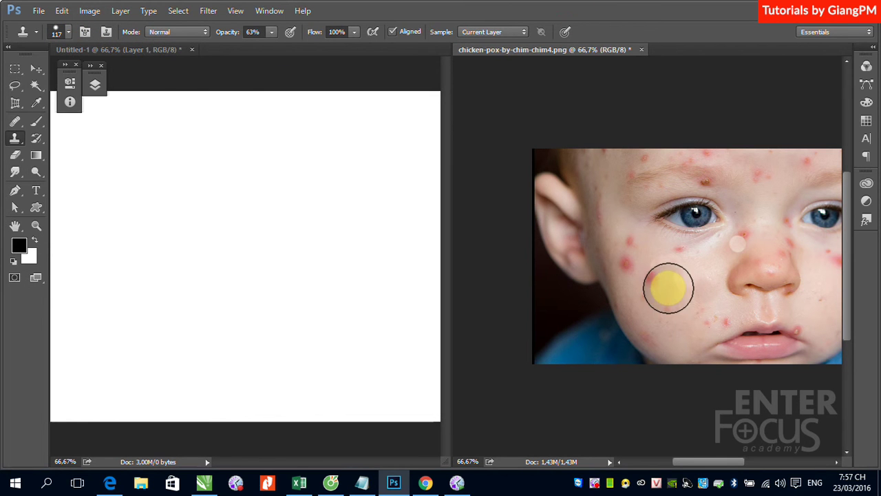
left_click_drag(665, 292, 652, 297)
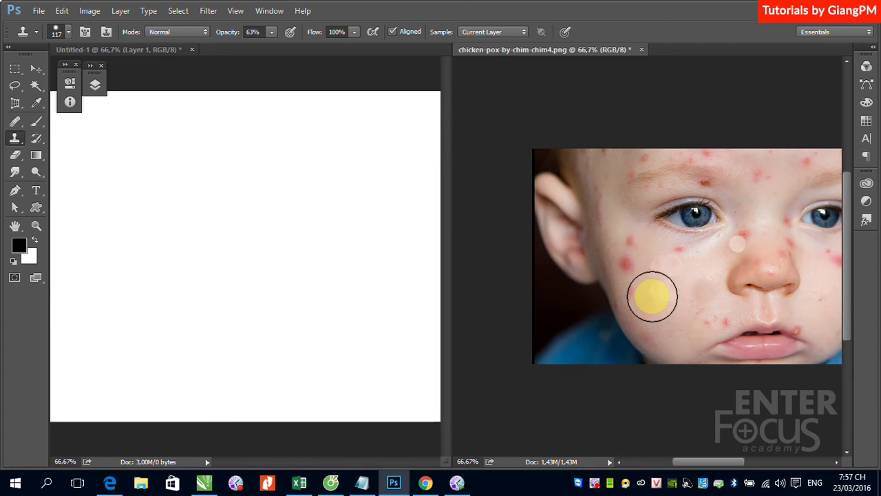
key("ctrl+alt+z")
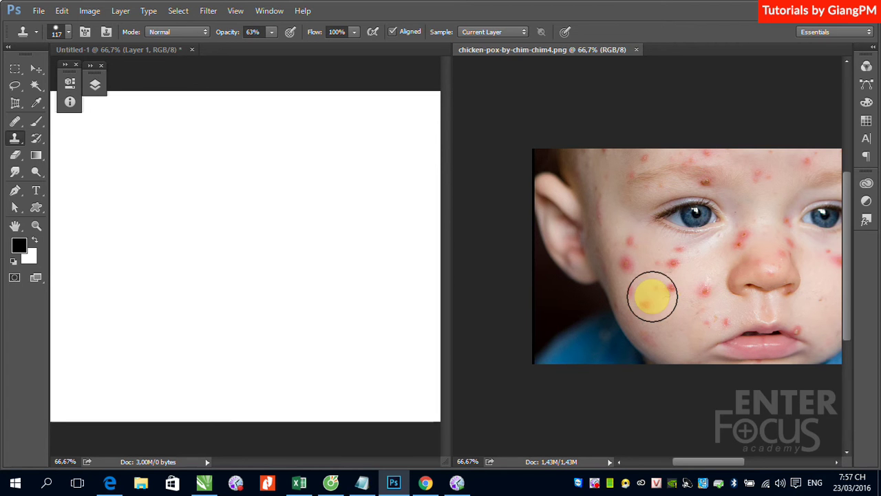
key("ctrl+alt+z")
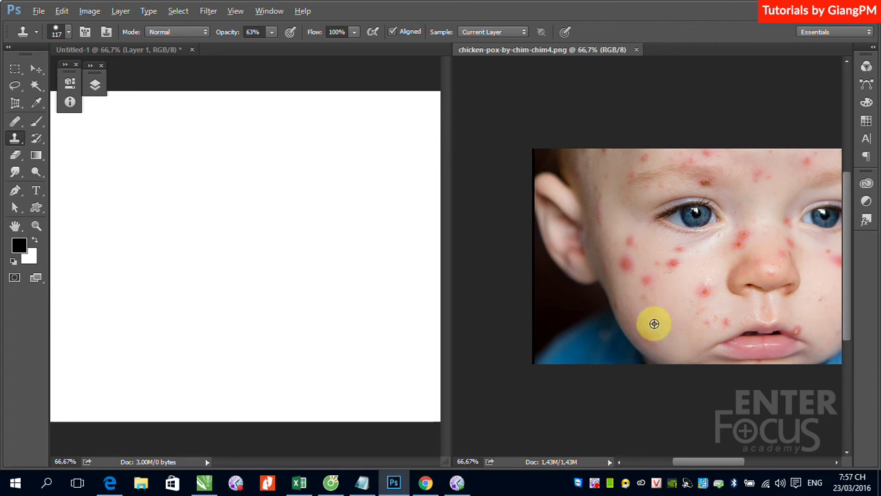
Set a new clone source on the cheek and open the Sample layers dropdown.
left_click(663, 294, "alt")
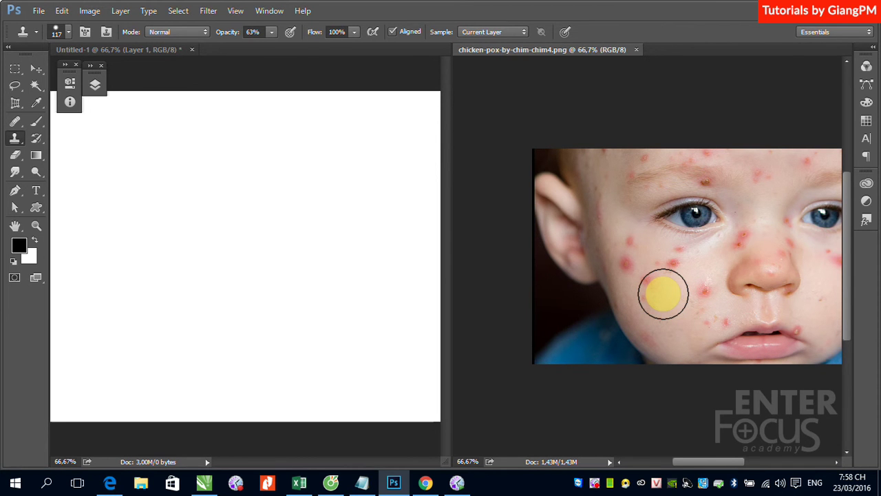
left_click(523, 33)
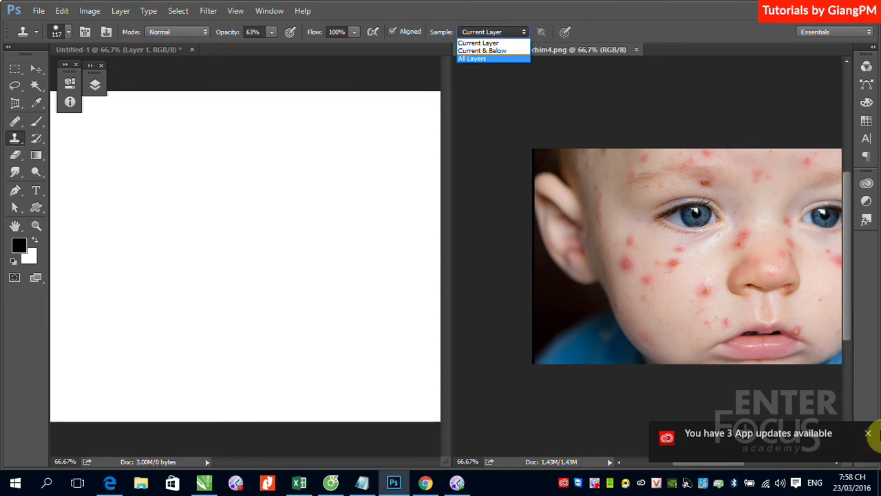
Set Sample to All Layers and clone the baby's cheek and eye onto Untitled-1.
left_click(867, 433)
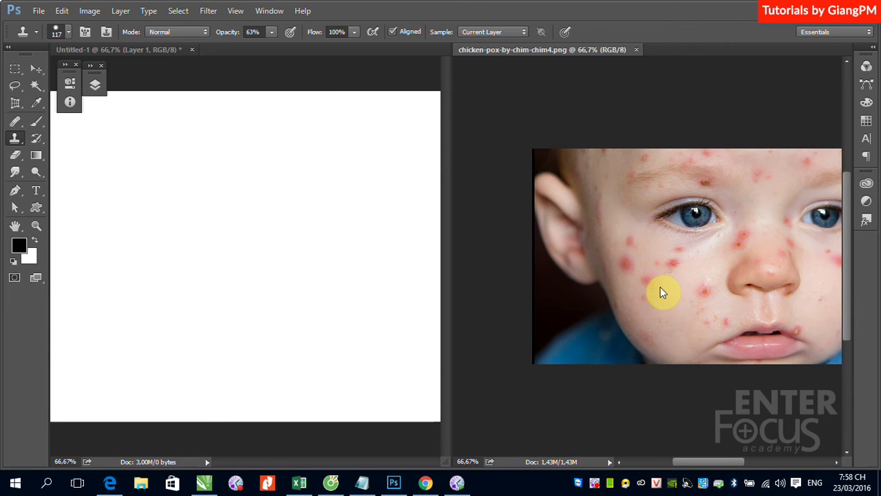
left_click(524, 32)
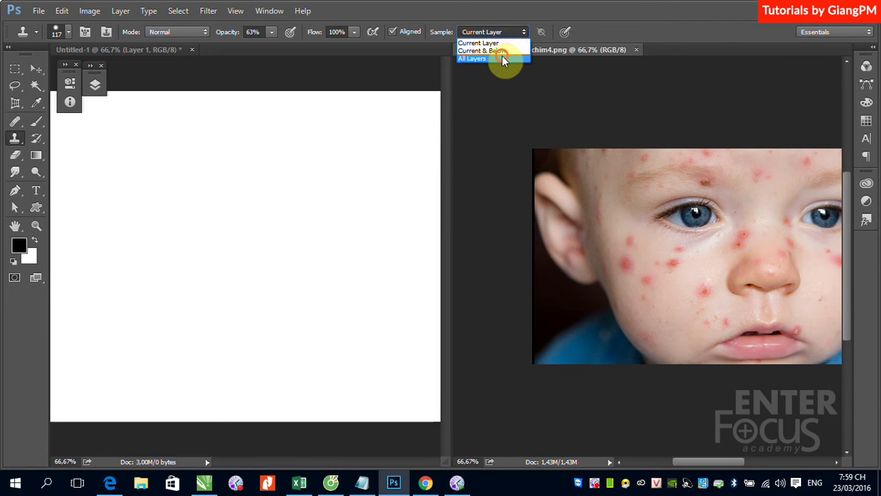
left_click(503, 59)
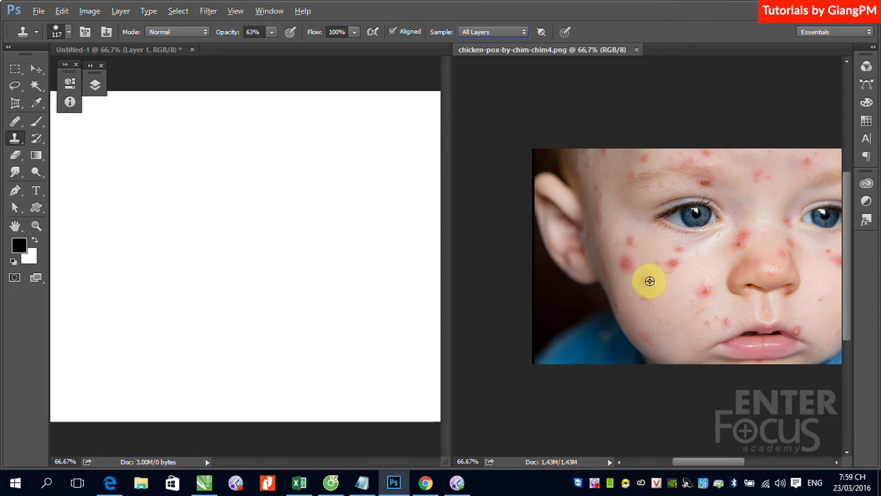
left_click(348, 295)
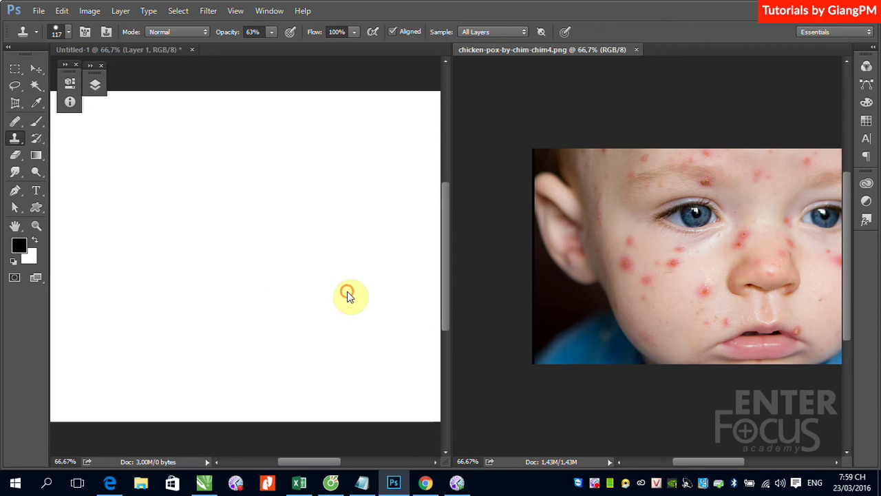
mouse_move(348, 295)
left_mouse_down()
mouse_move(365, 296)
mouse_move(338, 197)
mouse_move(342, 289)
mouse_move(328, 299)
mouse_move(365, 343)
mouse_move(318, 172)
mouse_move(344, 158)
mouse_move(314, 197)
mouse_move(338, 365)
mouse_move(305, 277)
mouse_move(302, 187)
mouse_move(344, 368)
mouse_move(395, 369)
mouse_move(372, 186)
mouse_move(411, 186)
mouse_move(403, 358)
mouse_move(417, 220)
mouse_move(422, 344)
mouse_move(419, 360)
mouse_move(408, 356)
left_mouse_up()
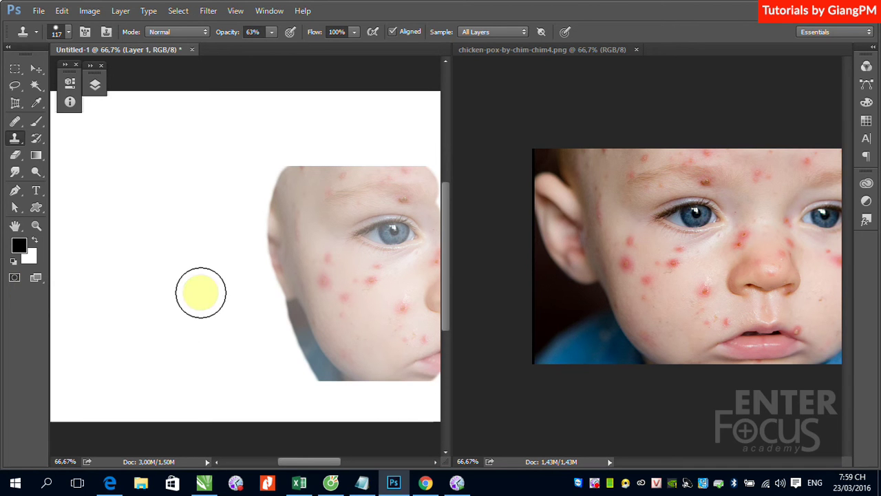
mouse_move(164, 236)
left_mouse_down()
mouse_move(287, 236)
mouse_move(203, 236)
left_mouse_up()
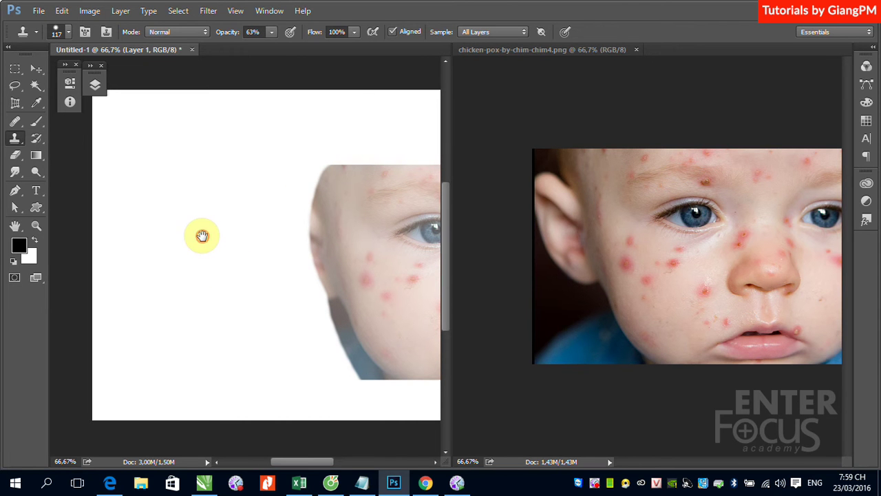
Select the Healing Brush, set its size to 81 px, and activate the chicken-pox photo.
left_click_drag(14, 121, 49, 137)
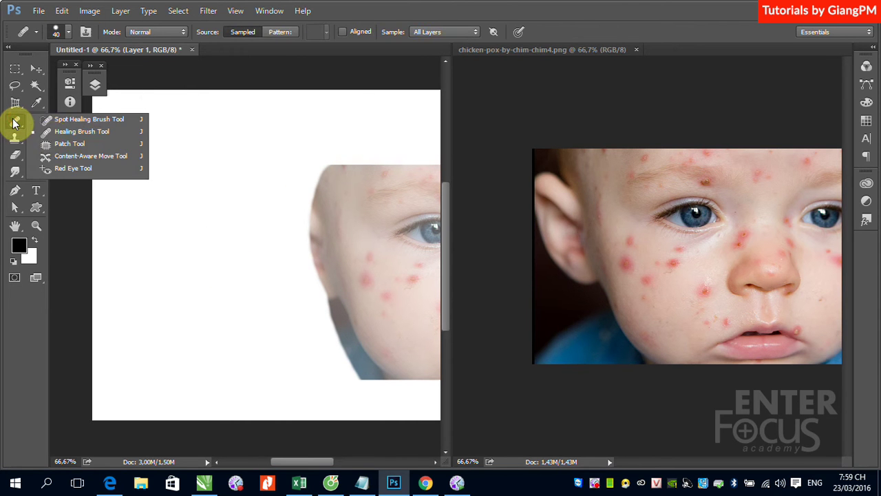
left_click(49, 137)
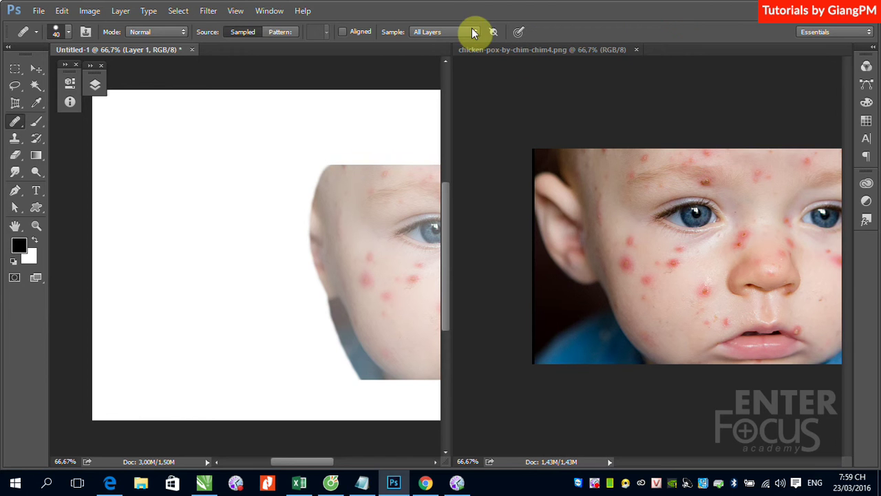
left_click(69, 30)
left_click(47, 70)
left_click(71, 70)
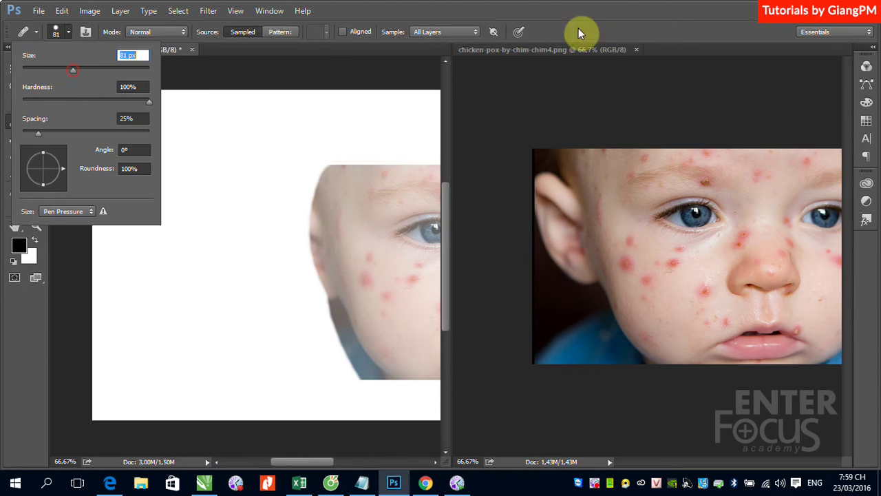
left_click(617, 5)
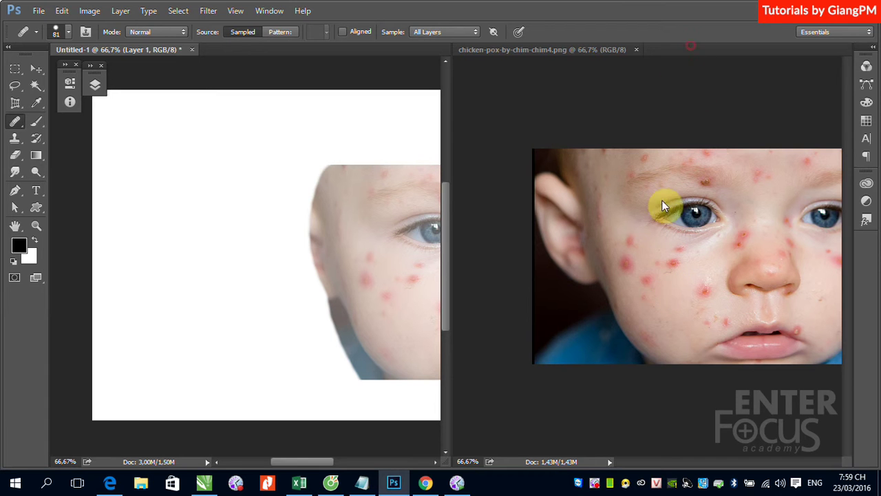
left_click(631, 123)
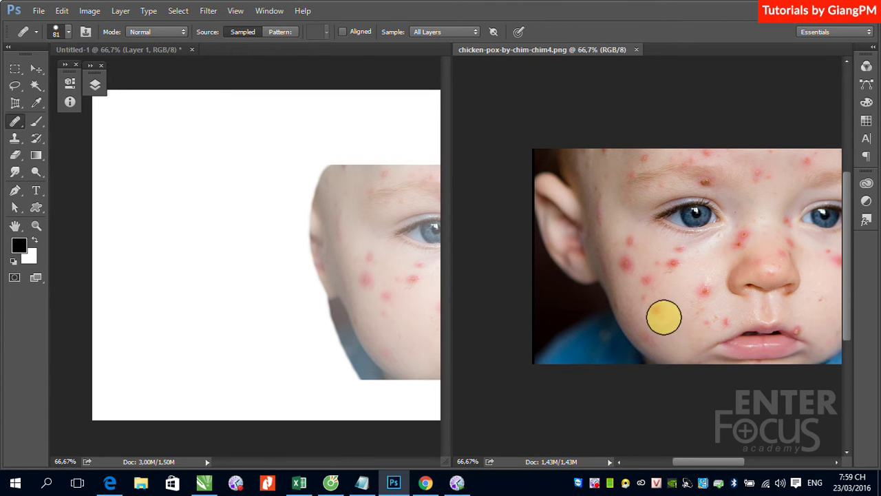
Sample the chicken-pox photo with the Healing Brush and paint face detail onto Untitled-1.
left_click(170, 295)
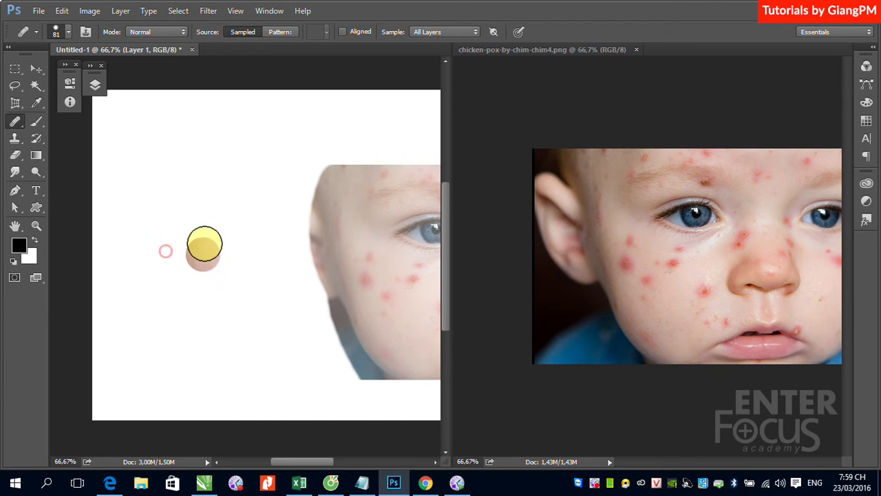
left_click(198, 222)
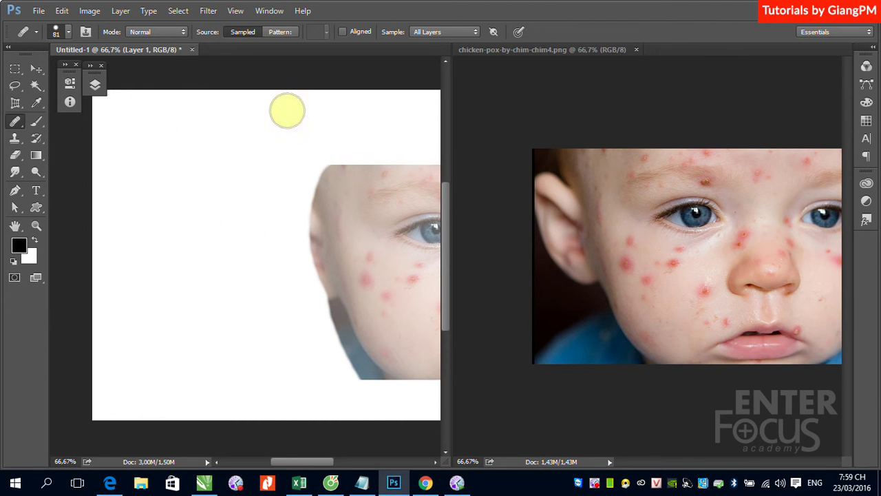
left_click(682, 288)
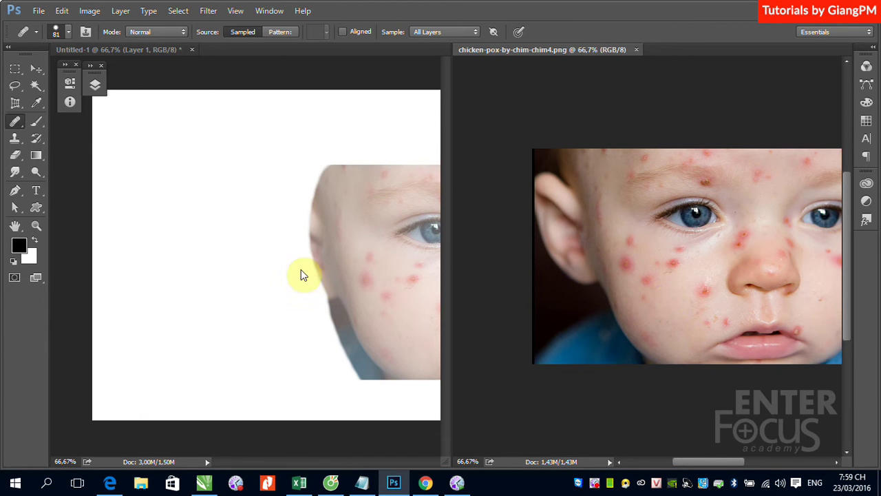
left_click(207, 279)
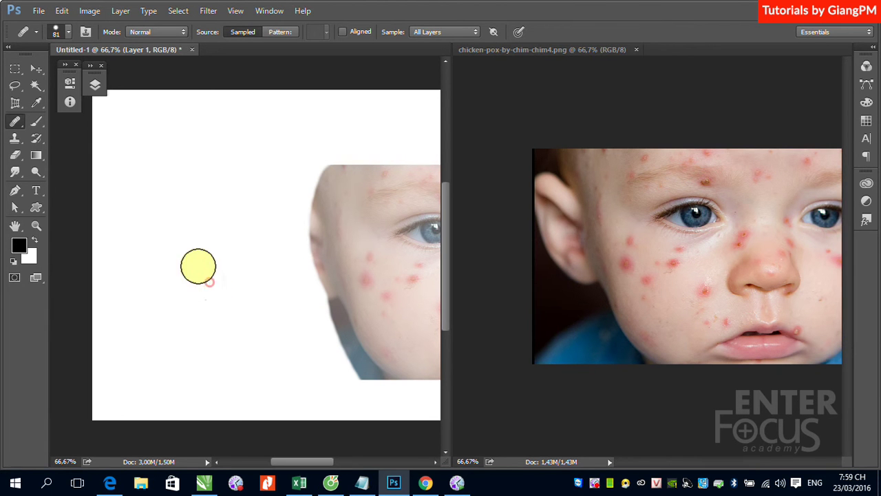
left_click_drag(204, 275, 182, 241)
left_click_drag(236, 303, 255, 323)
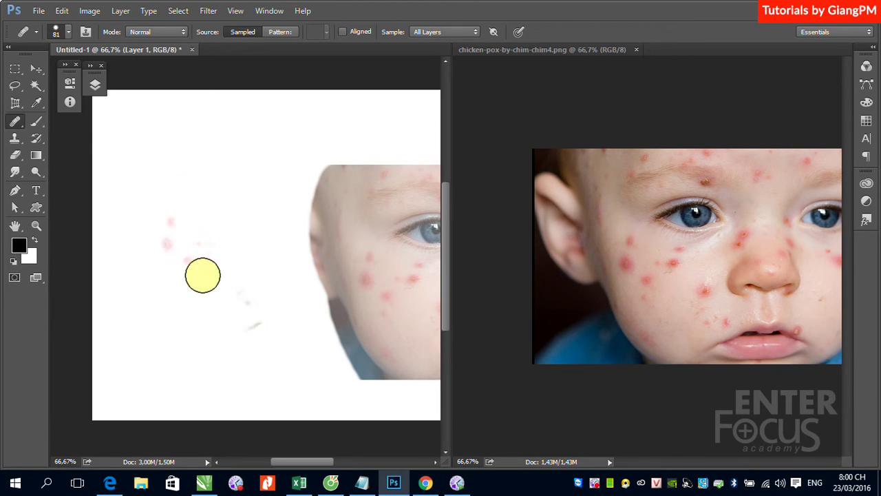
mouse_move(195, 195)
left_mouse_down()
mouse_move(204, 199)
mouse_move(211, 338)
mouse_move(211, 151)
mouse_move(186, 216)
mouse_move(190, 267)
mouse_move(181, 213)
mouse_move(183, 183)
mouse_move(232, 256)
mouse_move(228, 279)
mouse_move(158, 172)
mouse_move(216, 353)
mouse_move(158, 186)
mouse_move(239, 329)
left_mouse_up()
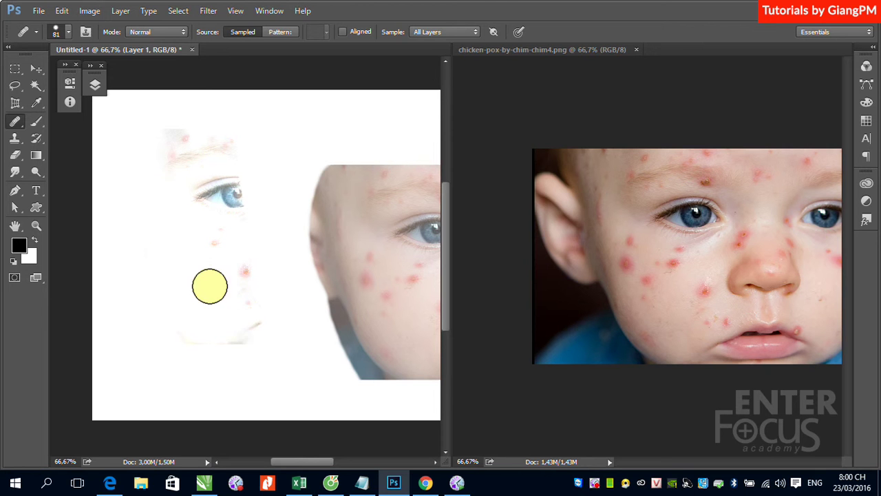
Add cheek texture, resample the photo, and paint more face texture and spots lower down.
mouse_move(211, 285)
left_mouse_down()
mouse_move(240, 305)
mouse_move(236, 285)
mouse_move(242, 289)
mouse_move(261, 222)
left_mouse_up()
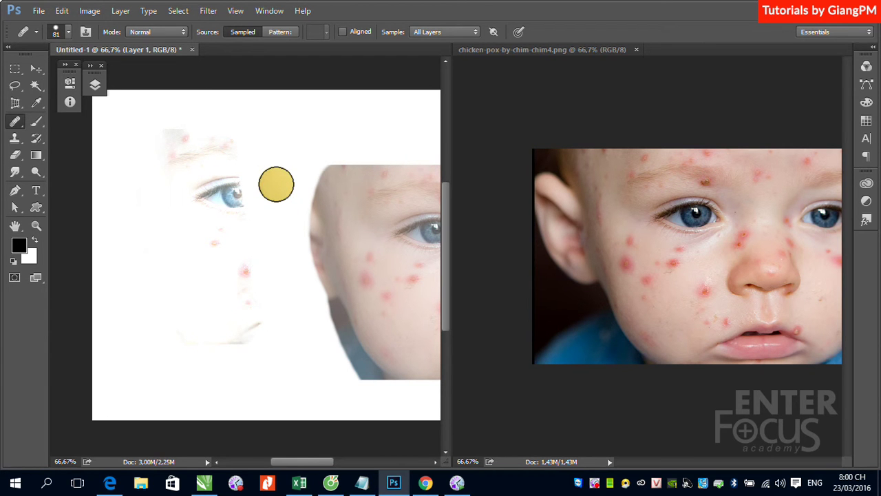
mouse_move(276, 184)
left_mouse_down()
mouse_move(164, 230)
mouse_move(163, 239)
left_mouse_up()
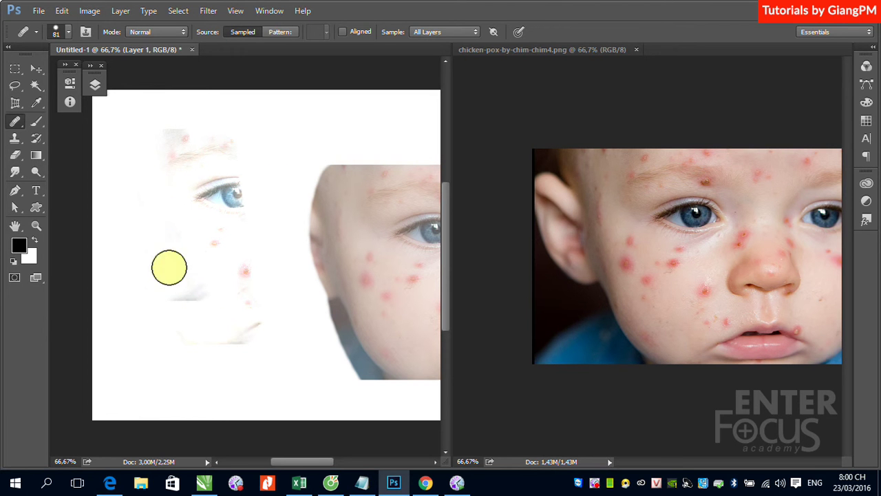
left_click(232, 187)
left_click(242, 283)
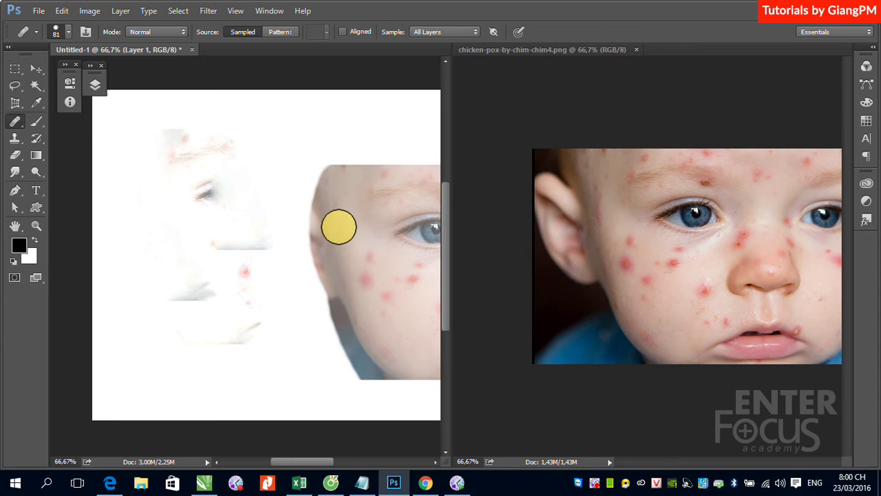
left_click(392, 206)
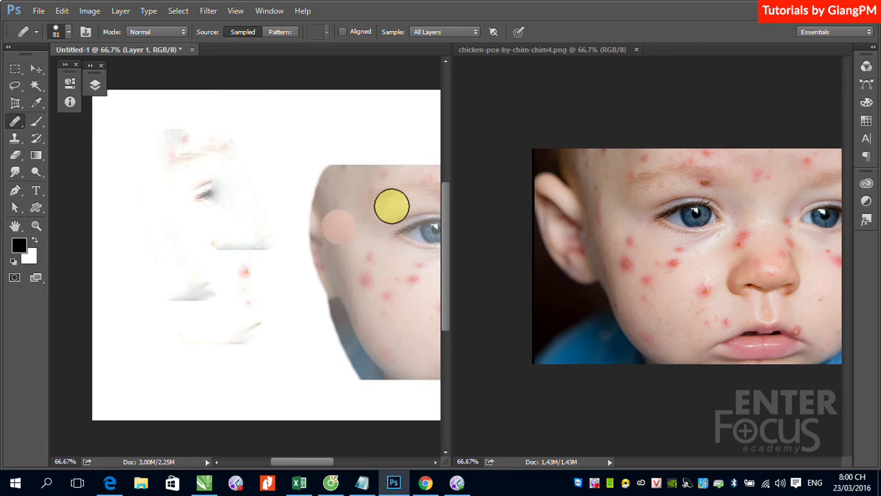
left_click(663, 306, "alt")
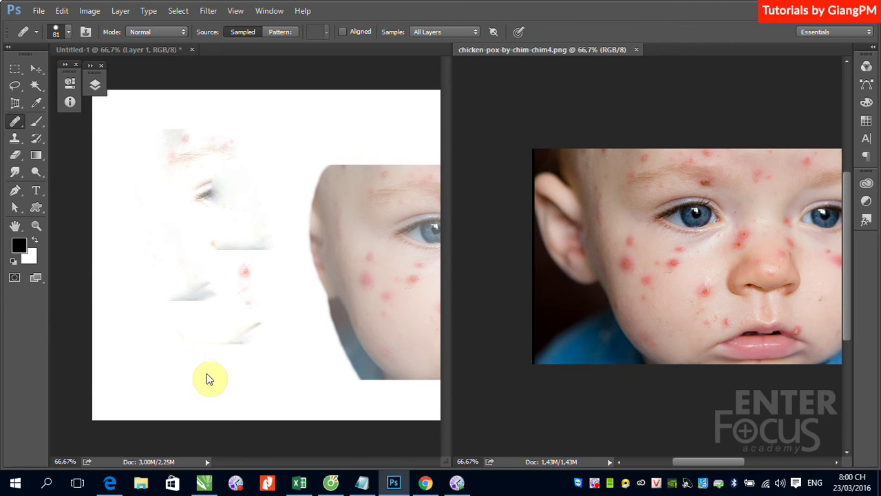
left_click(192, 361)
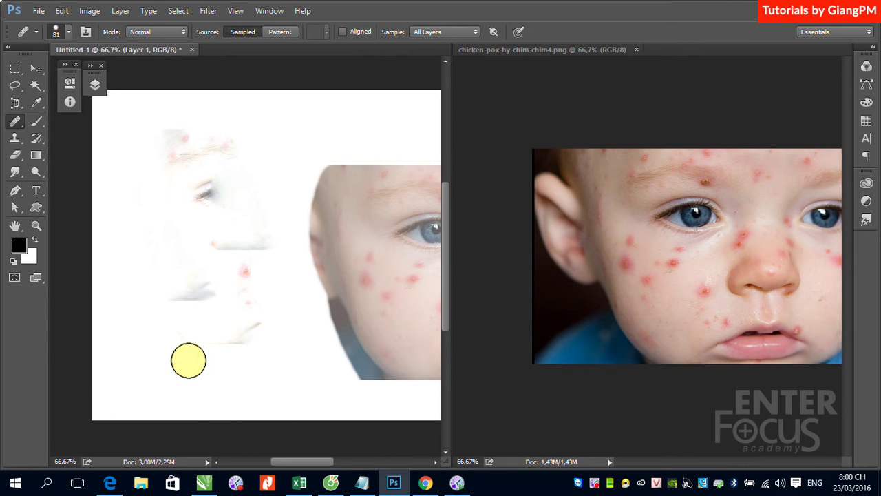
mouse_move(189, 361)
left_mouse_down()
mouse_move(159, 307)
mouse_move(137, 295)
mouse_move(183, 366)
mouse_move(163, 295)
mouse_move(133, 256)
mouse_move(207, 374)
mouse_move(188, 328)
mouse_move(206, 324)
mouse_move(295, 387)
mouse_move(271, 349)
mouse_move(279, 300)
mouse_move(223, 229)
mouse_move(202, 268)
mouse_move(277, 269)
mouse_move(281, 218)
mouse_move(165, 220)
mouse_move(166, 245)
mouse_move(213, 255)
mouse_move(223, 219)
mouse_move(179, 236)
mouse_move(167, 393)
mouse_move(247, 432)
left_mouse_up()
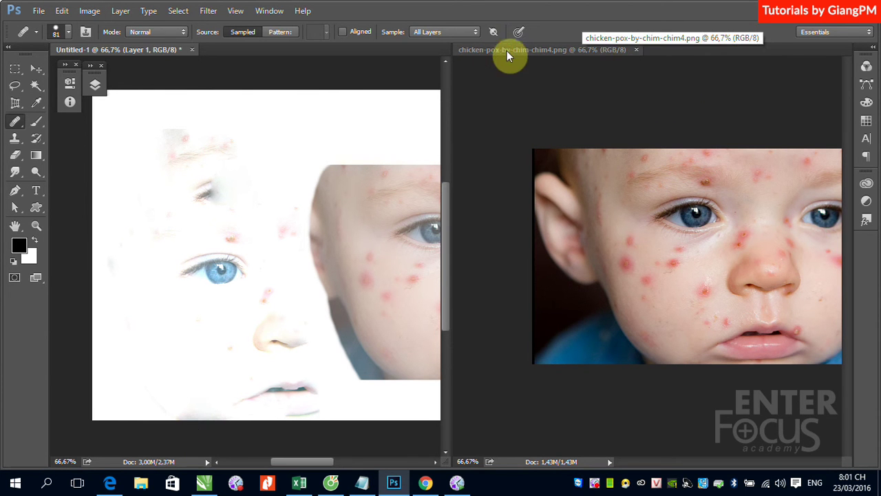
Dock the chicken-pox photo as a tab beside Untitled-1, then bring the photo forward.
left_click_drag(507, 51, 379, 53)
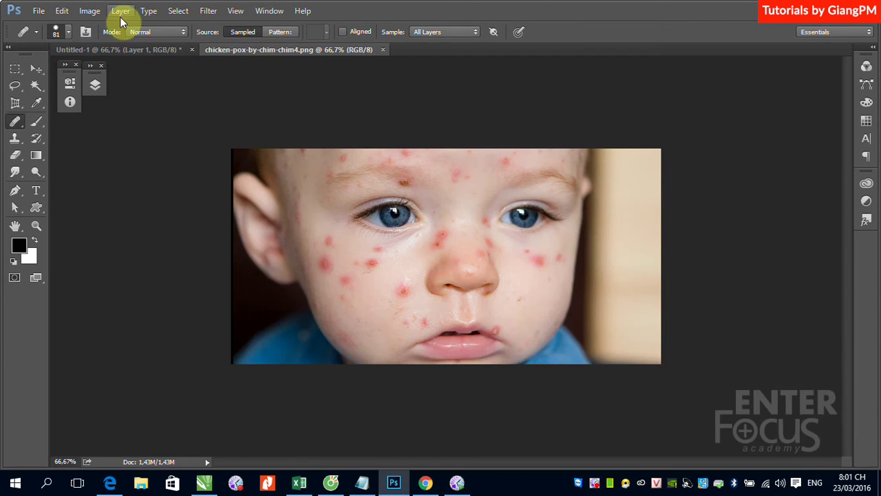
left_click(144, 49)
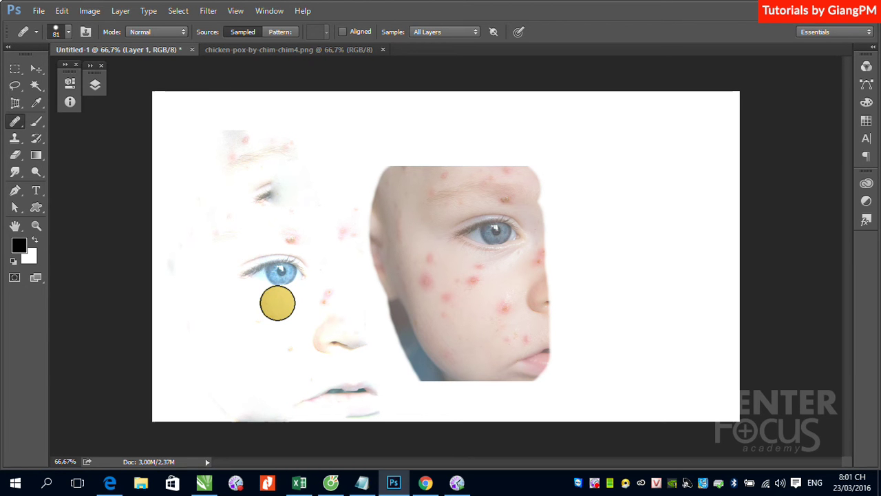
left_click(289, 51)
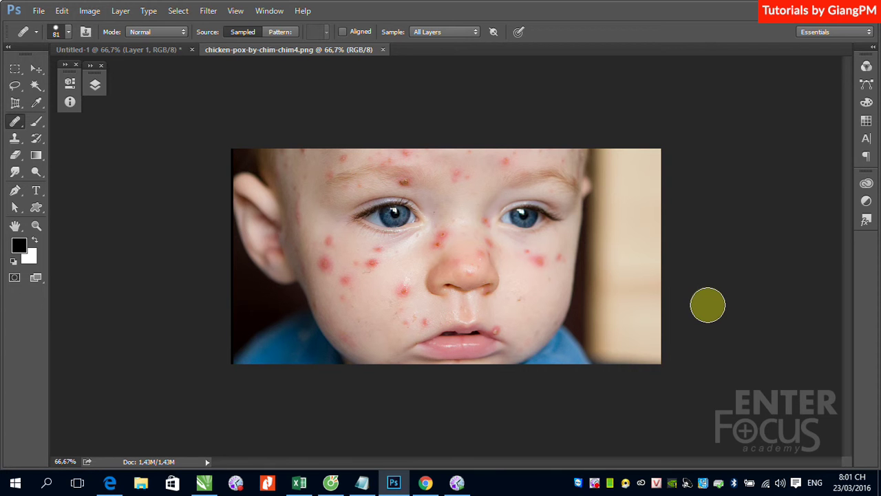
Paint a bright red dab on the baby's blue shirt with the Brush tool.
left_click(37, 121)
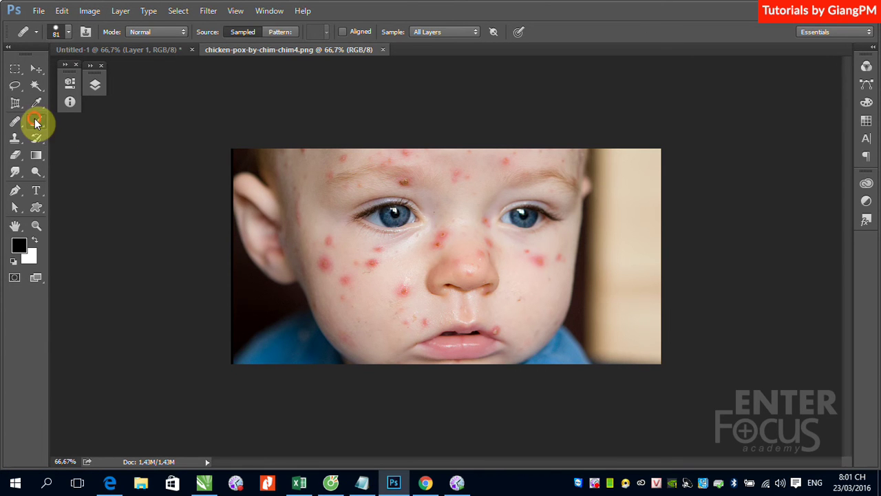
left_click(16, 245)
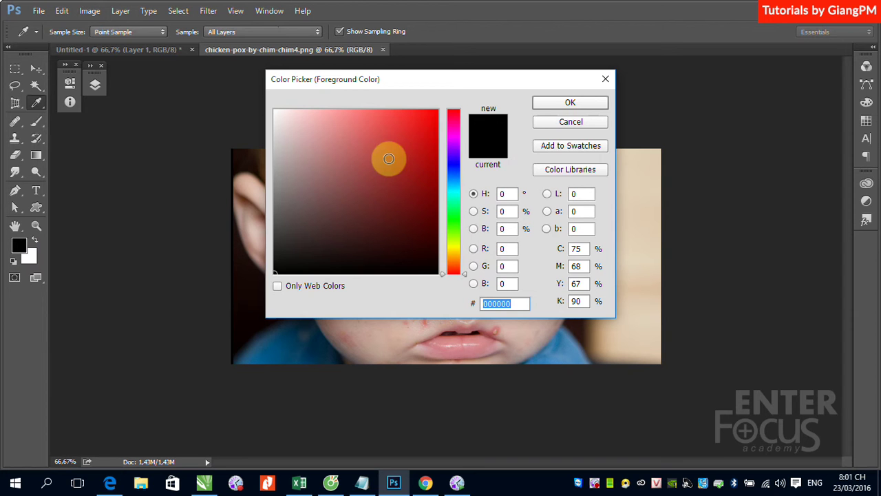
left_click(430, 122)
left_click(591, 102)
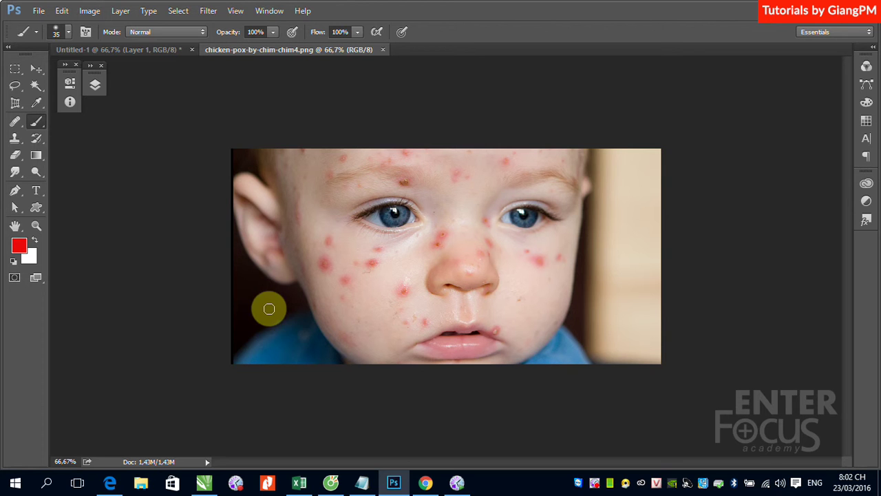
left_click(279, 323)
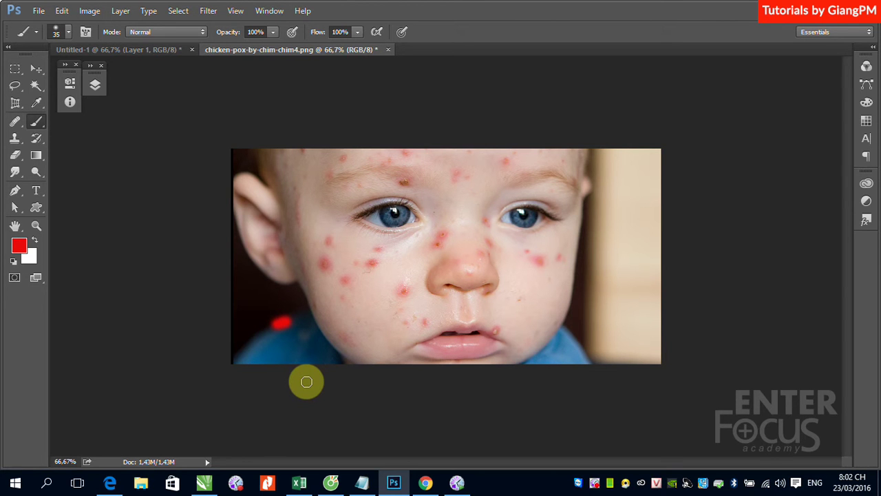
left_click(19, 124)
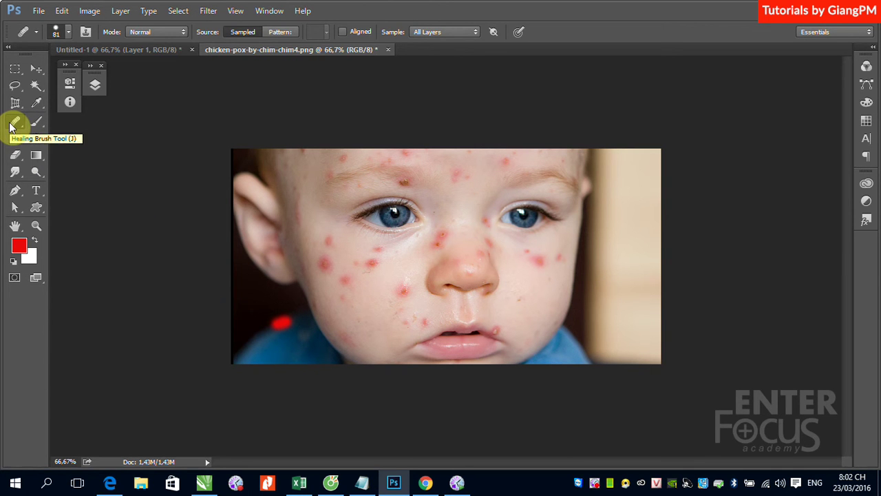
Zoom in, shrink the Healing Brush to 50, and heal the red spot into the dark background.
left_click(261, 324, "alt")
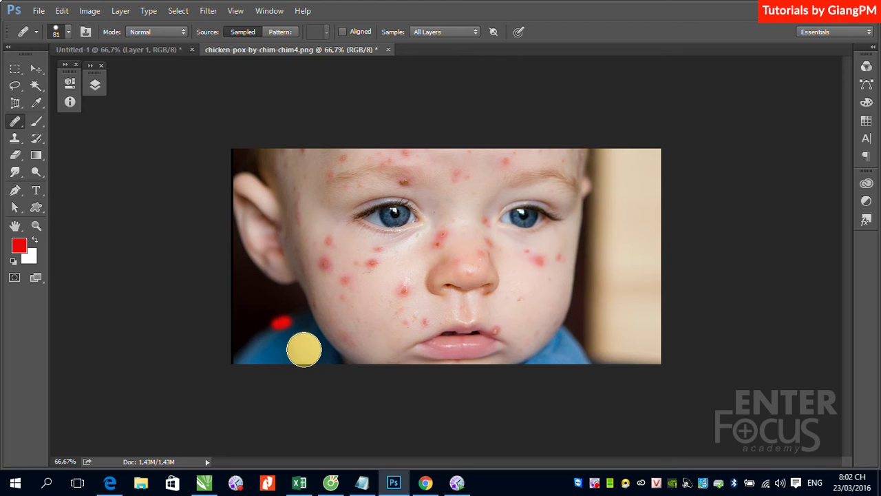
left_click_drag(262, 293, 403, 393)
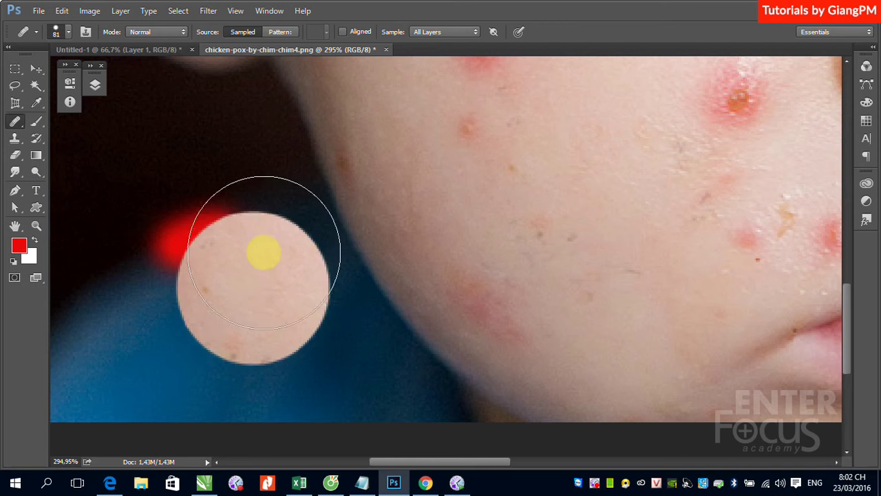
key("bracketleft")
key("bracketleft")
key("bracketleft")
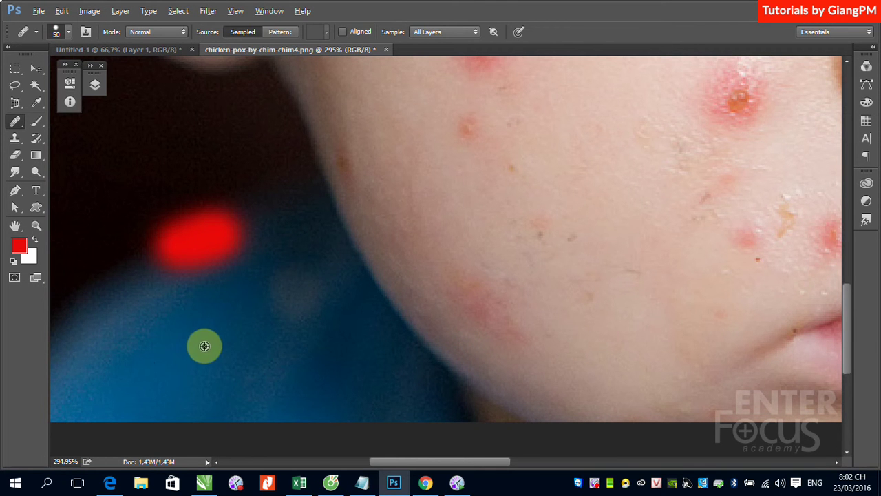
left_click(11, 127, "alt")
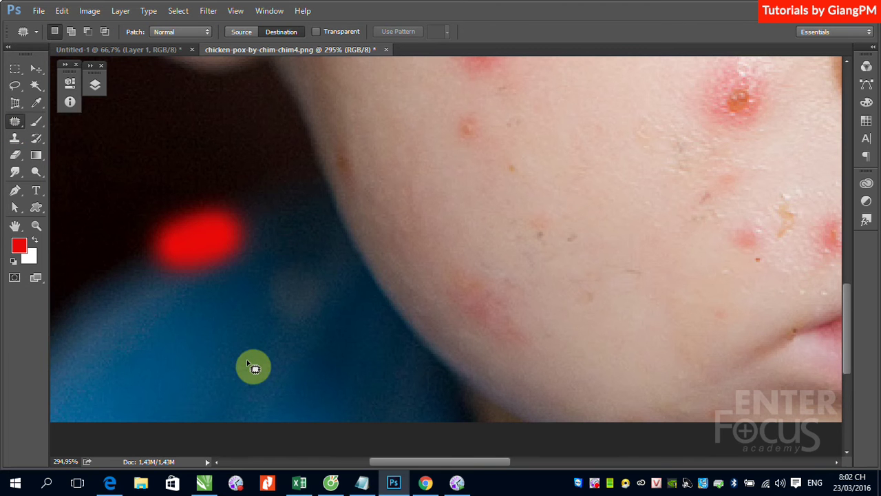
right_click(15, 121)
left_click(81, 132)
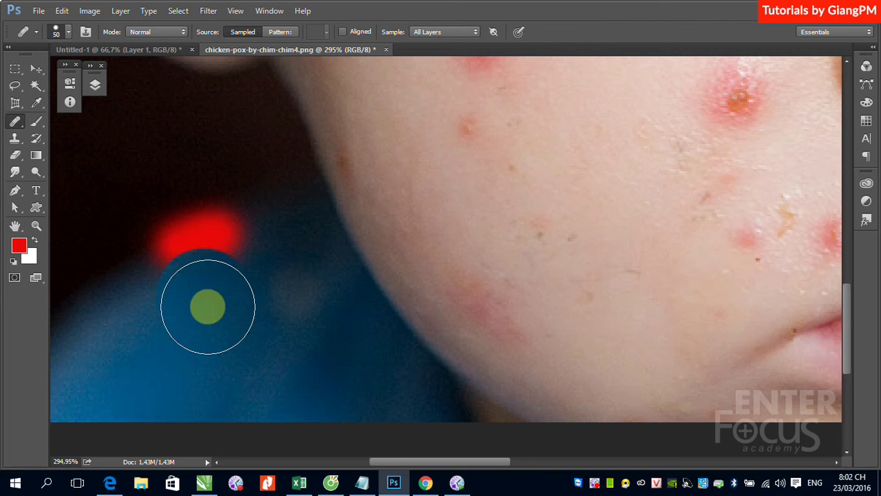
mouse_move(181, 293)
left_mouse_down()
mouse_move(226, 282)
mouse_move(171, 282)
mouse_move(239, 269)
mouse_move(216, 276)
left_mouse_up()
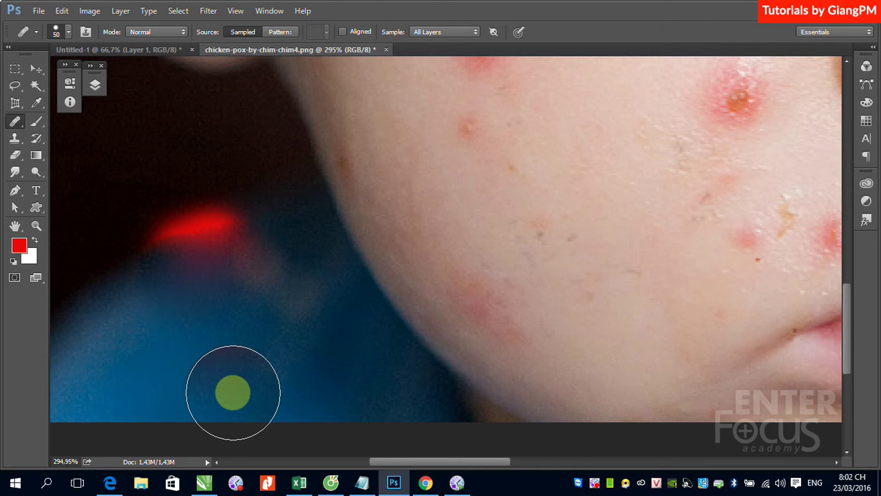
left_click(15, 138)
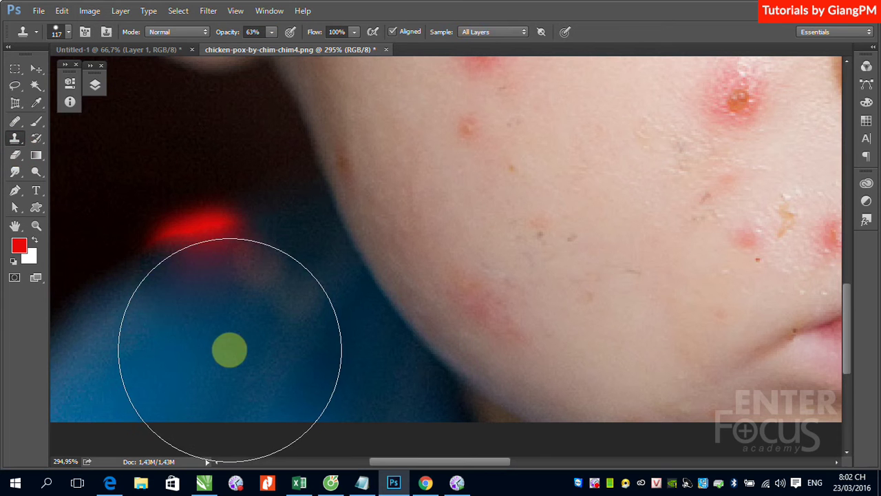
Clone blue shirt texture with a 60 px Clone Stamp along the shirt's dark edge.
key("alt")
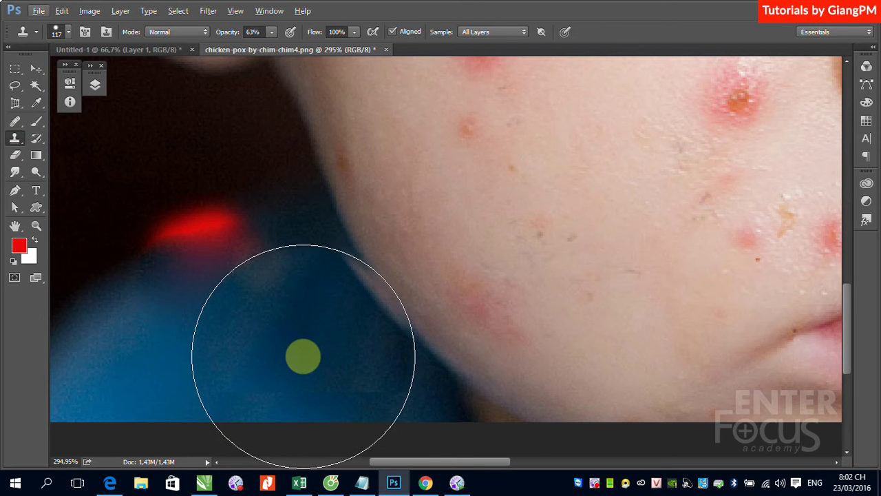
key("bracketleft")
key("bracketleft")
key("bracketleft")
key("bracketleft")
key("bracketleft")
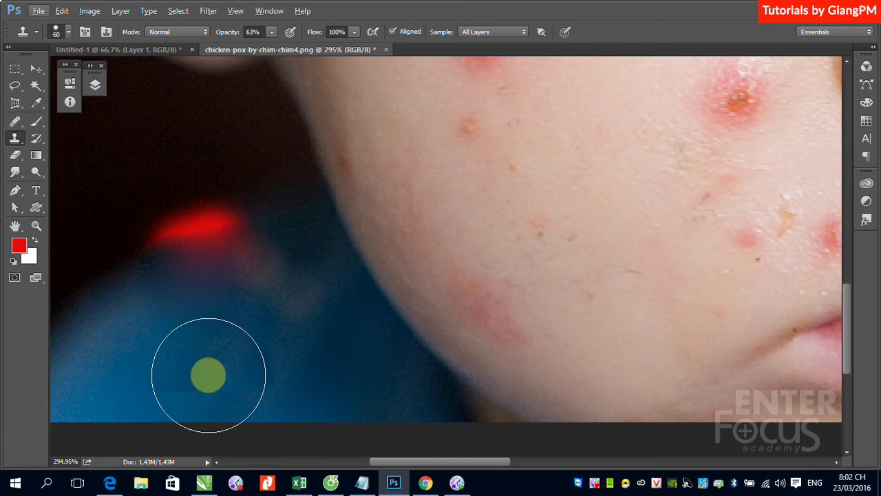
mouse_move(177, 311)
left_mouse_down()
mouse_move(249, 284)
mouse_move(163, 315)
left_mouse_up()
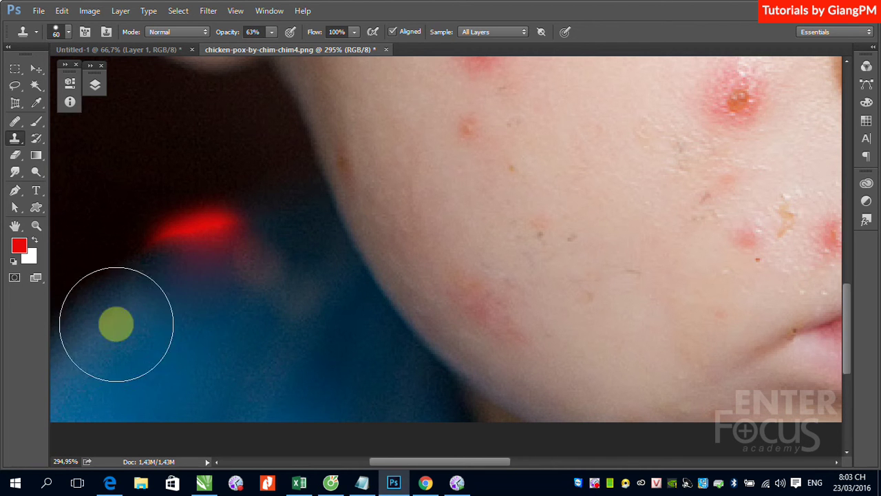
mouse_move(223, 346)
left_mouse_down()
mouse_move(340, 360)
mouse_move(206, 324)
mouse_move(219, 310)
left_mouse_up()
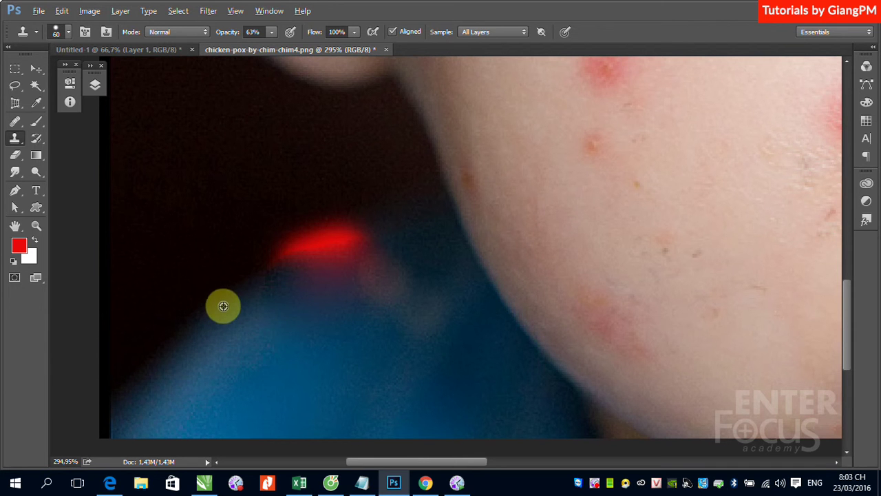
mouse_move(241, 285)
left_mouse_down()
mouse_move(203, 318)
mouse_move(326, 228)
mouse_move(295, 222)
mouse_move(245, 242)
mouse_move(334, 227)
mouse_move(276, 241)
mouse_move(325, 237)
mouse_move(250, 291)
mouse_move(285, 236)
mouse_move(301, 239)
left_mouse_up()
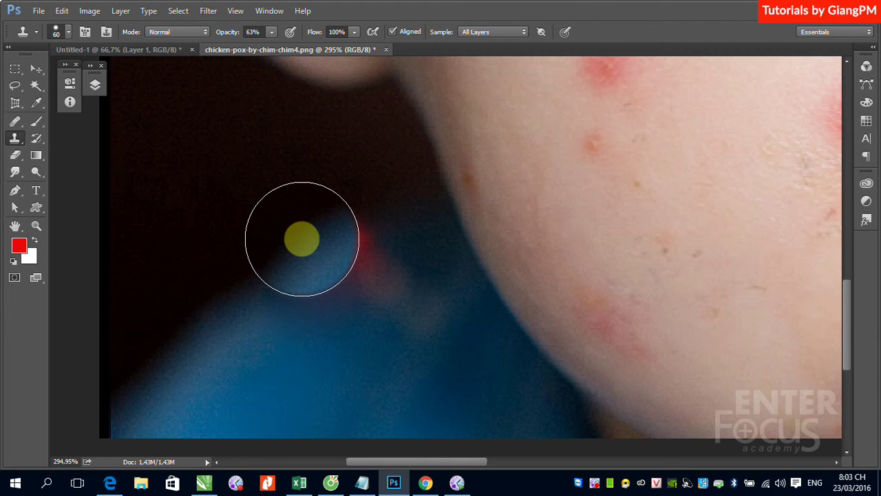
mouse_move(301, 239)
left_mouse_down()
mouse_move(360, 83)
mouse_move(390, 52)
left_mouse_up()
Turn off Aligned, try cloning blue over the red blotch, then undo it.
left_click(393, 33)
mouse_move(324, 131)
left_mouse_down()
mouse_move(314, 238)
mouse_move(302, 244)
left_mouse_up()
key("ctrl+z")
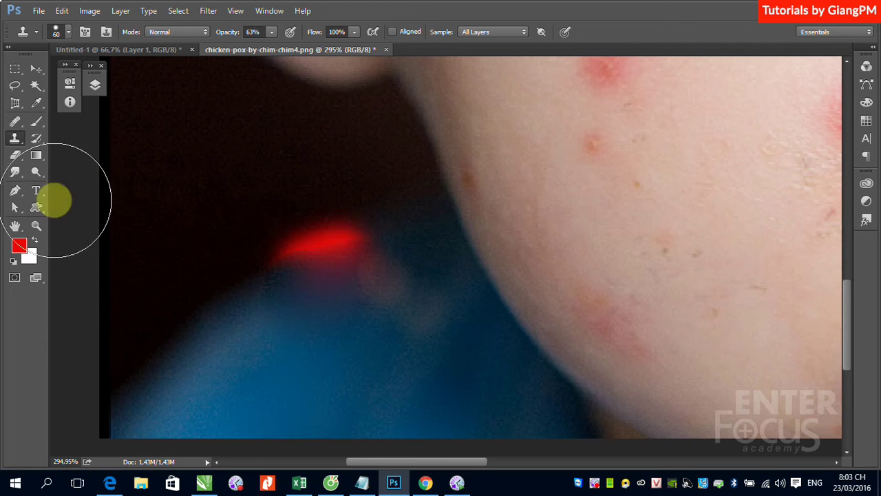
left_click(35, 69)
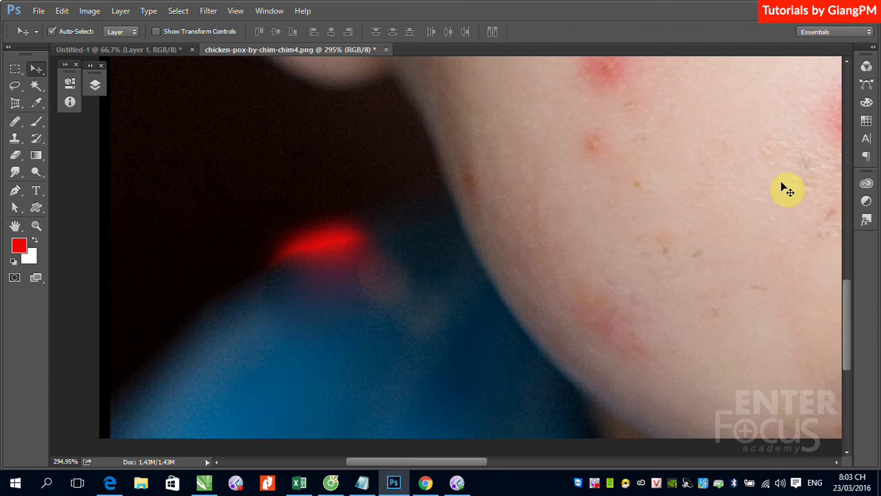
Undo the red brush mark, view the photo at 100%, and open the healing tools.
key("ctrl+minus")
key("ctrl+minus")
key("ctrl+minus")
key("ctrl+minus")
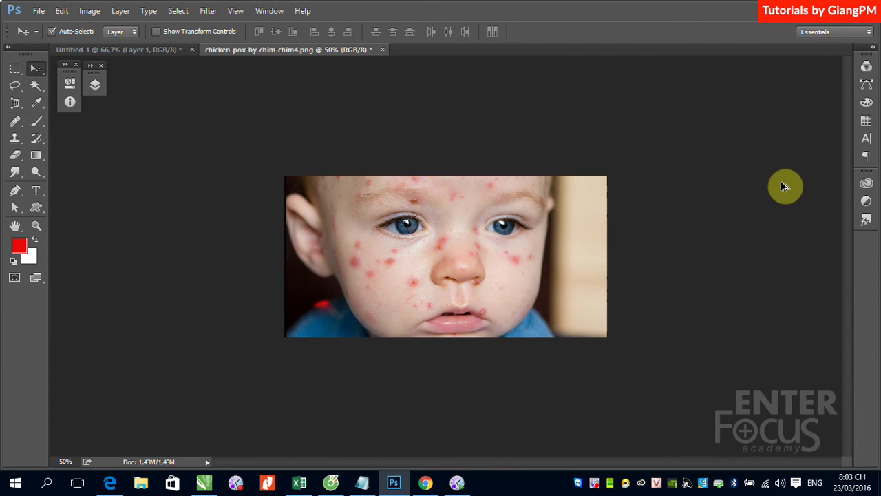
key("ctrl")
key("ctrl+z")
key("ctrl+1")
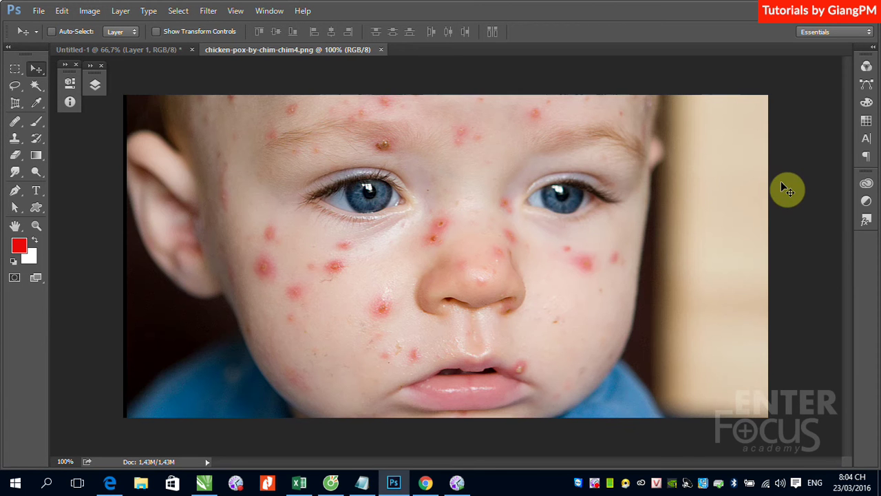
left_click(15, 125)
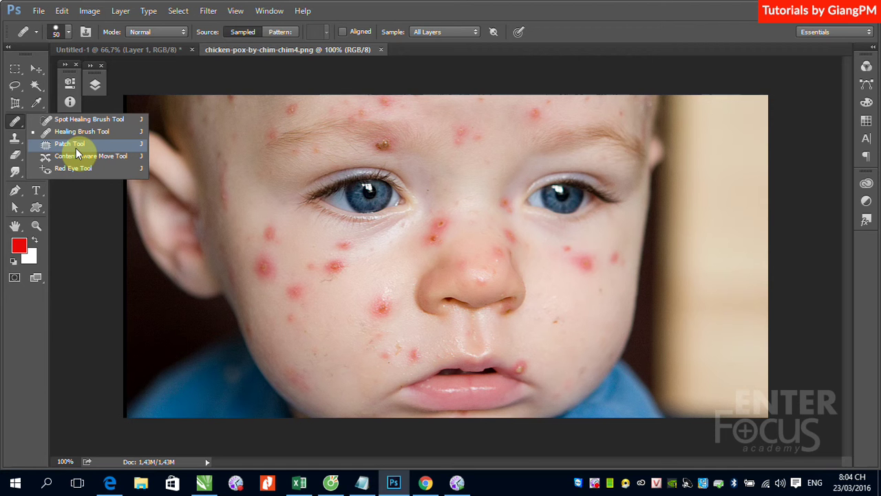
Set the Patch Tool to Destination and patch the cheek area below the eye onto clear skin.
left_click(75, 146)
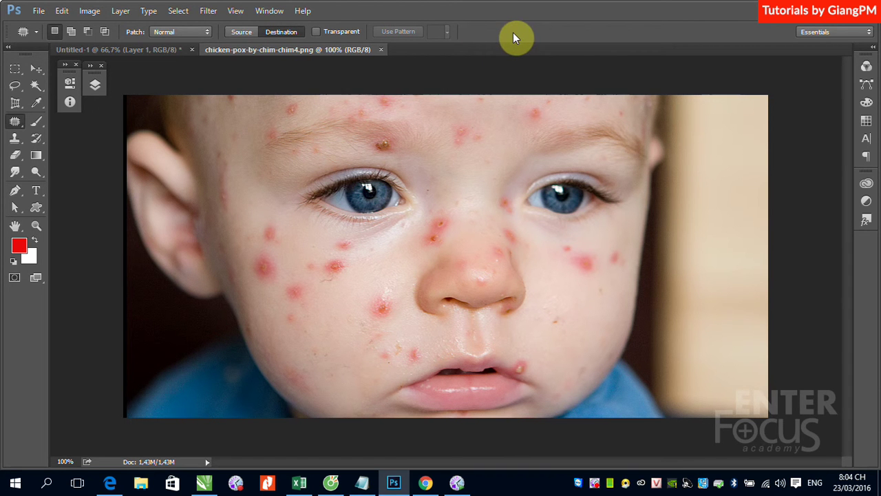
left_click(281, 33)
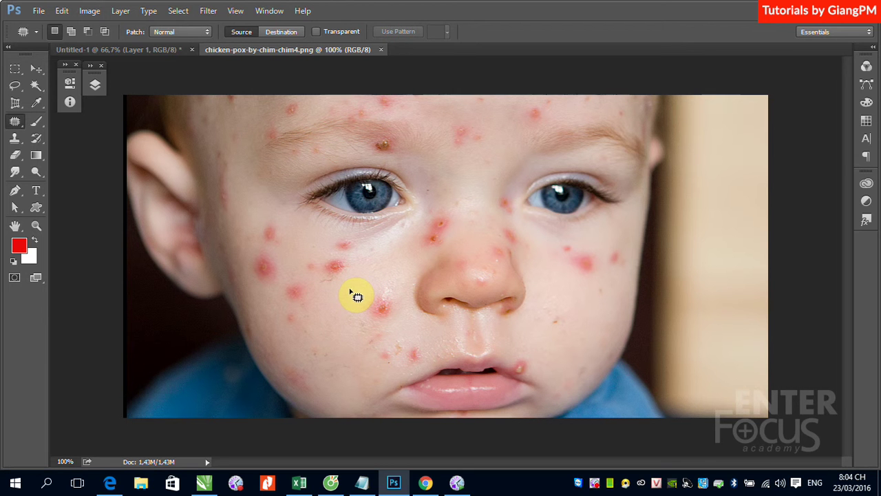
left_click_drag(329, 281, 343, 289)
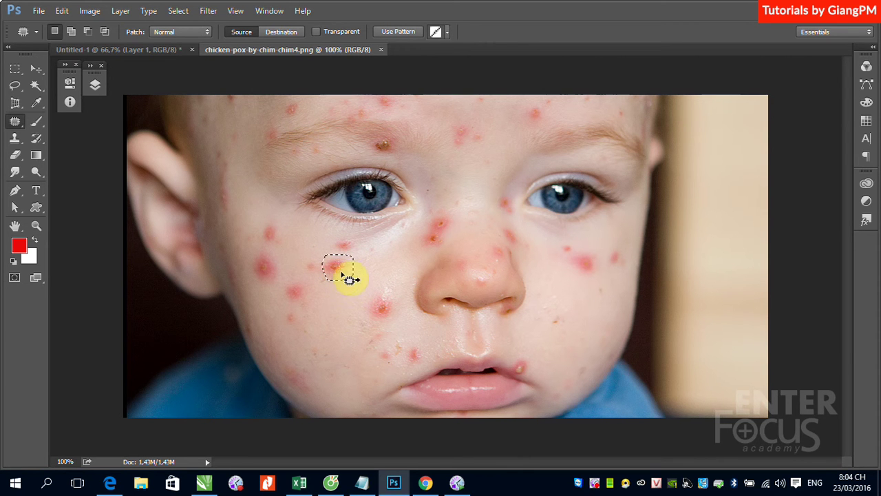
left_click_drag(348, 270, 342, 303)
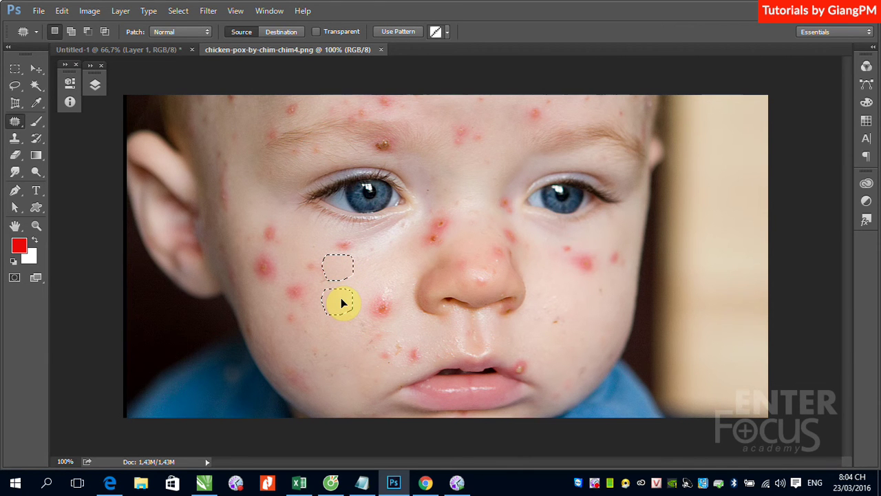
left_click_drag(342, 303, 342, 304)
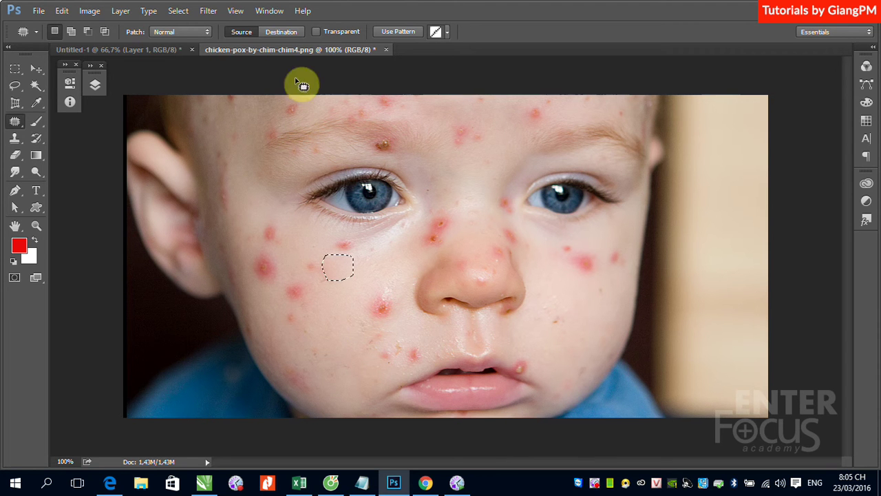
Patch clear lower-cheek skin over the red spot beside the nose in Destination mode.
left_click(281, 34)
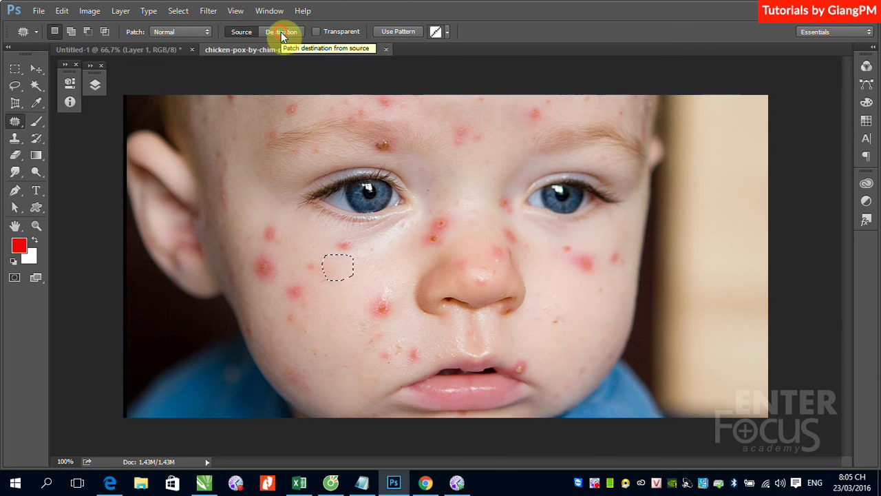
left_click(313, 344)
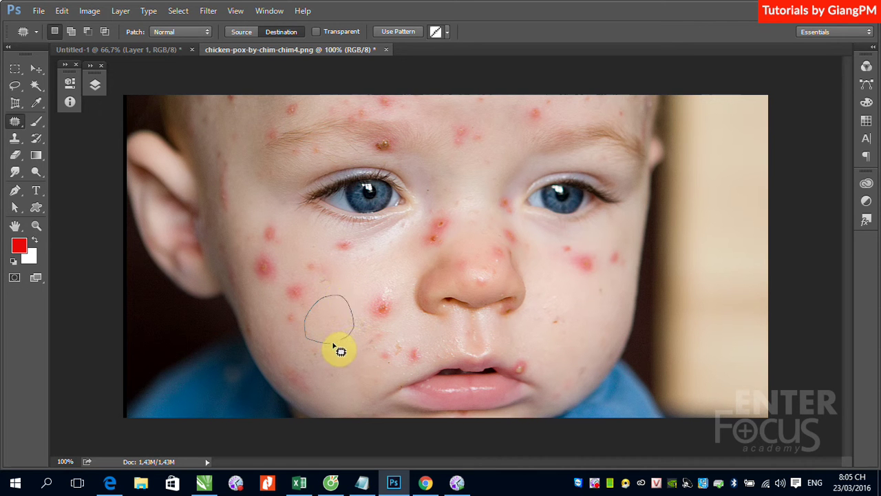
left_click_drag(313, 344, 329, 341)
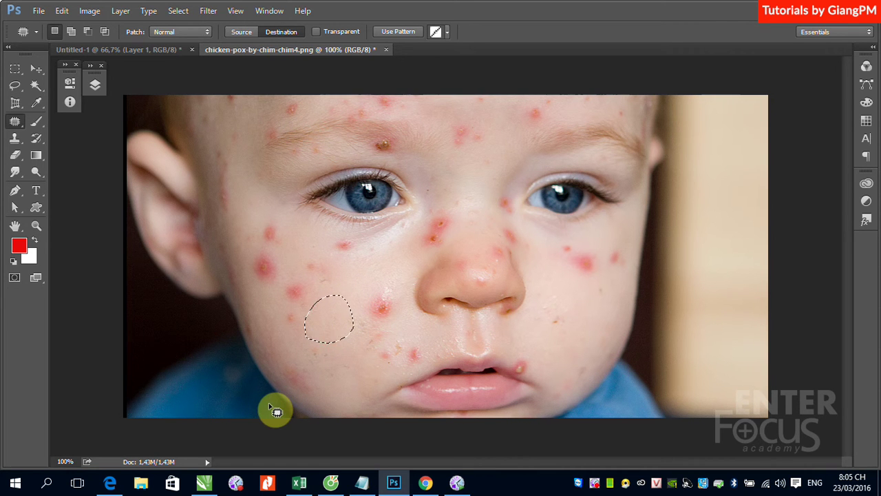
left_click_drag(324, 331, 377, 321)
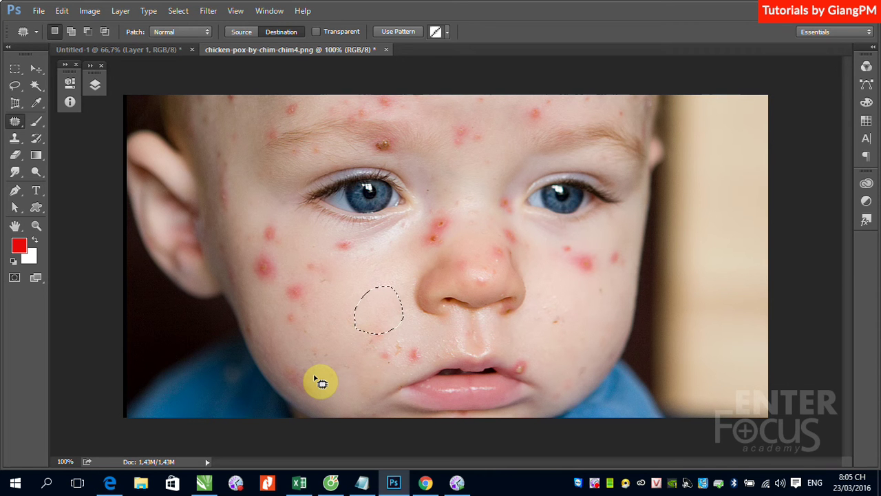
right_click(15, 121)
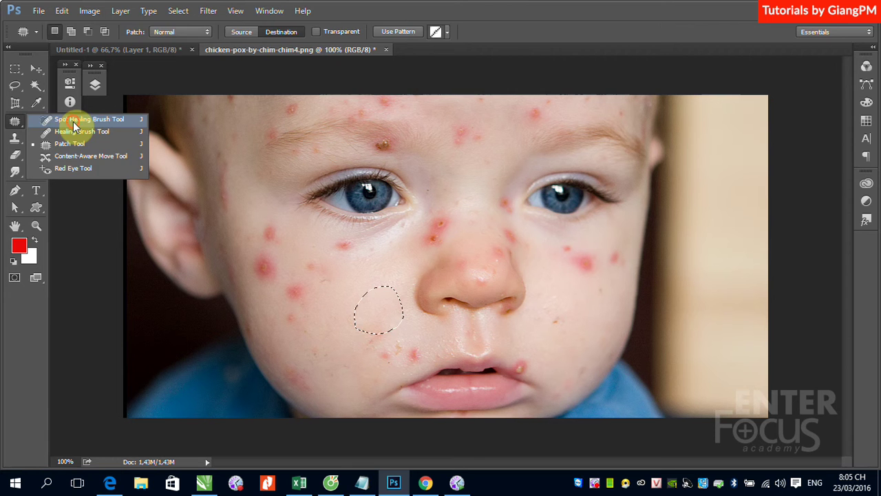
Deselect, then spot-heal three red spots on the left cheek with the Spot Healing Brush.
left_click(64, 125)
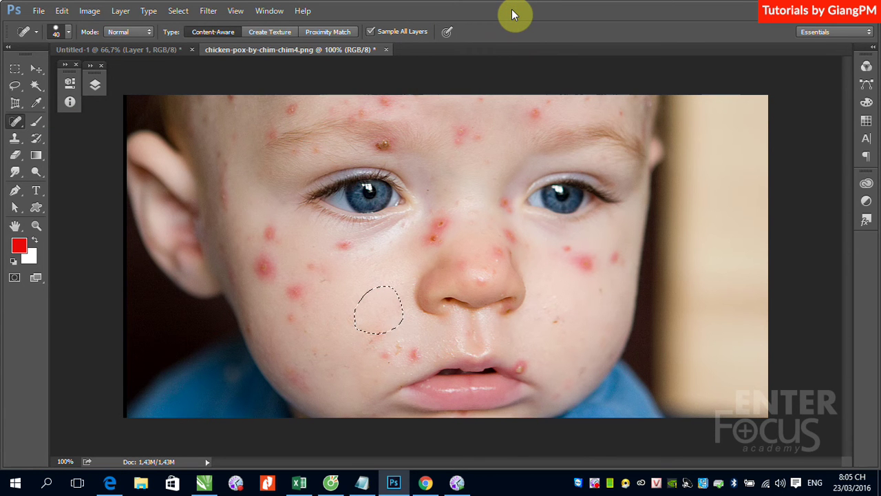
key("ctrl+d")
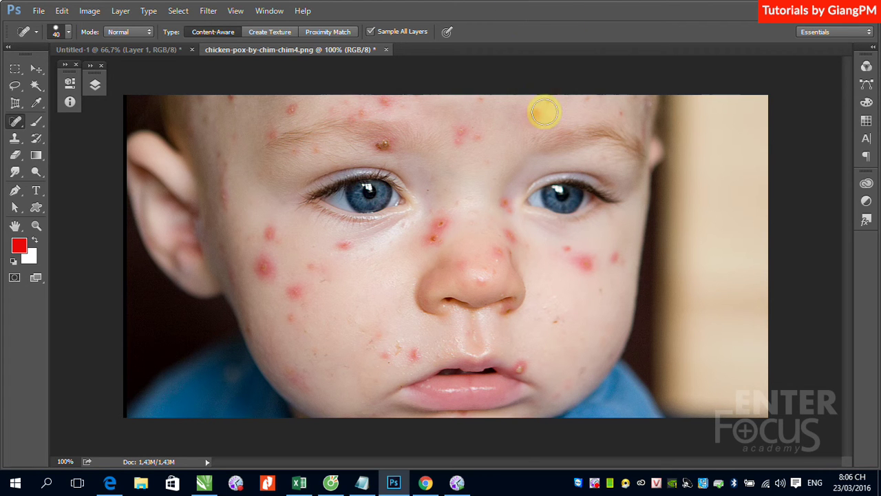
left_click(295, 293)
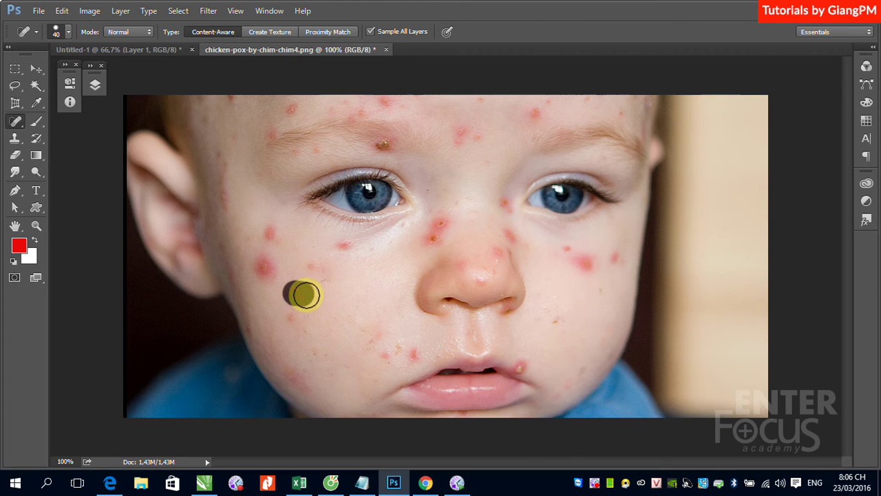
left_click(311, 265)
left_click(343, 246)
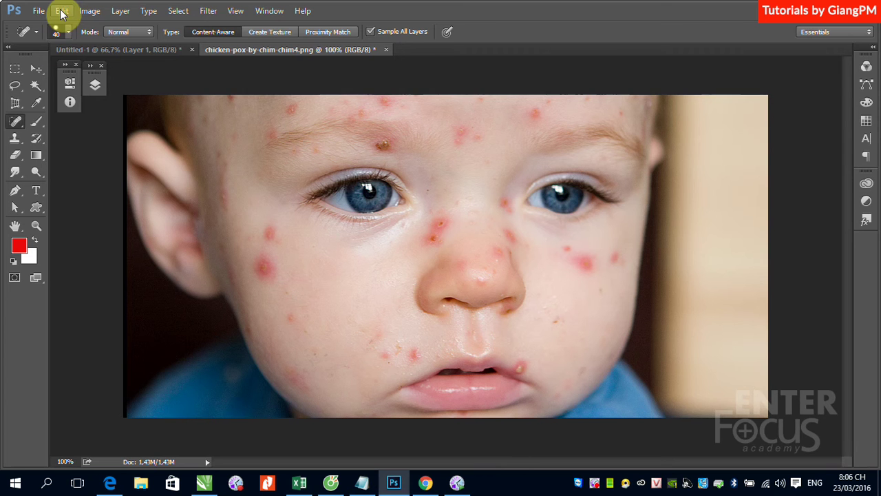
left_click(17, 87)
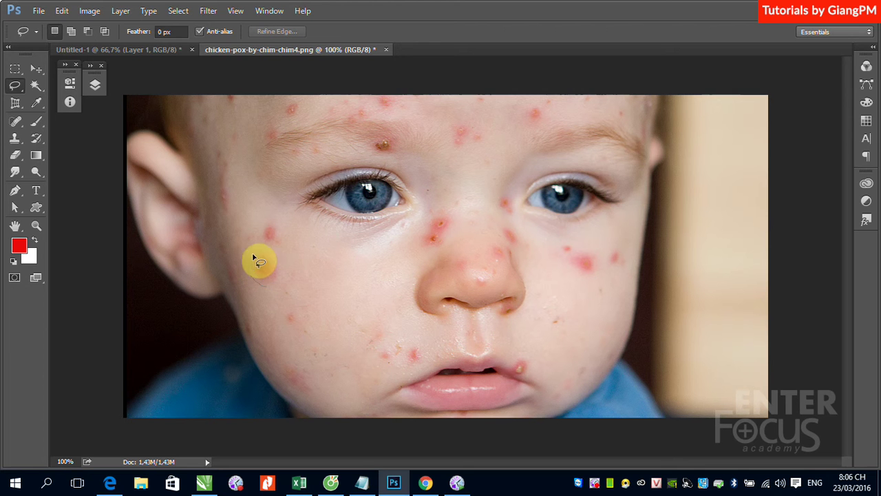
Lasso the red spot near the ear and fill it using Edit > Fill with Content-Aware.
left_click_drag(253, 257, 277, 282)
left_click_drag(261, 287, 263, 285)
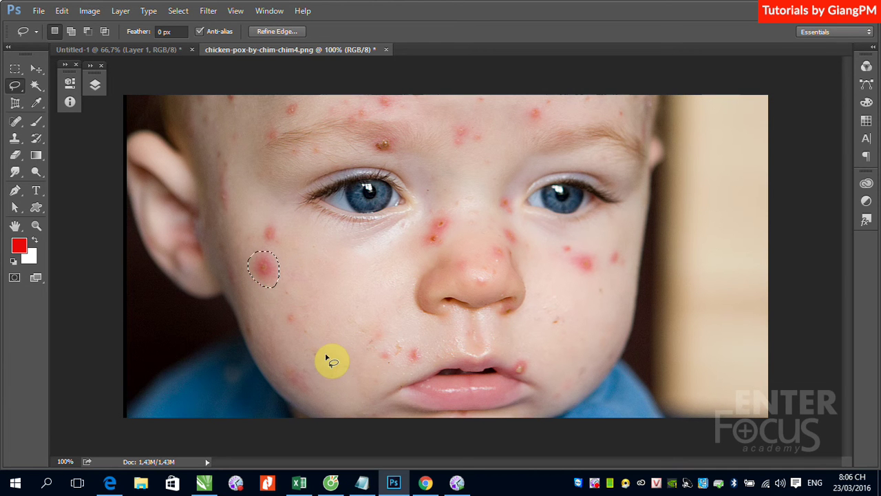
left_click(62, 10)
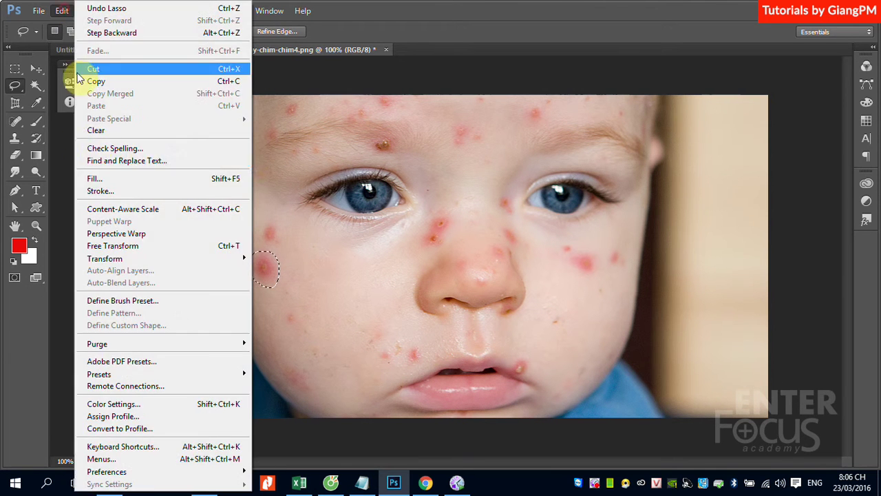
left_click(95, 180)
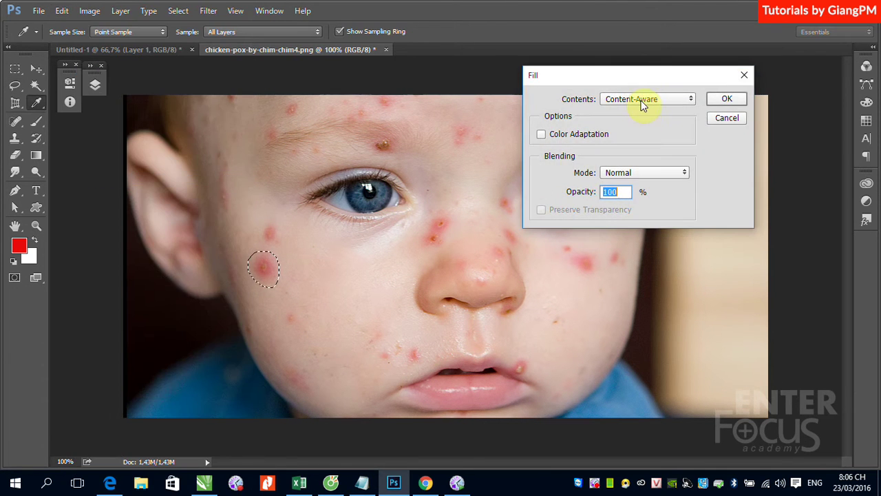
left_click(727, 100)
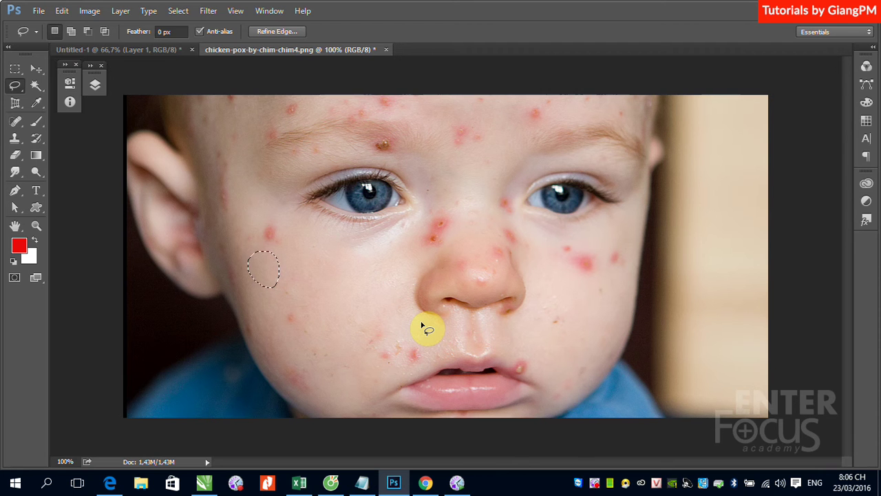
Deselect and spot-heal the red spots beside the nose bridge with one brush stroke.
left_click(422, 325)
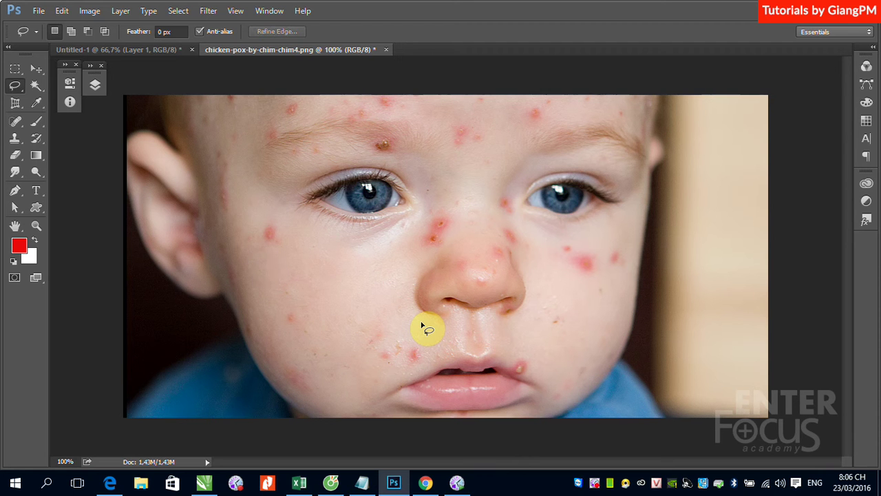
left_click(15, 121)
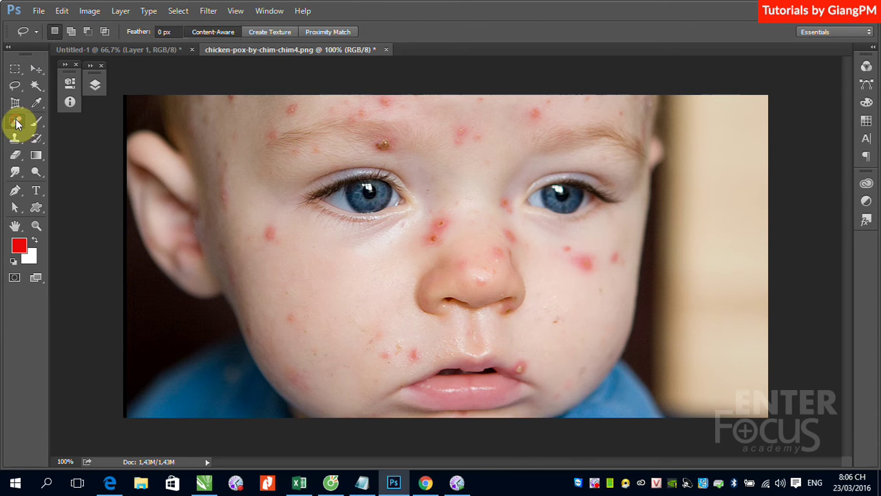
left_click(85, 120)
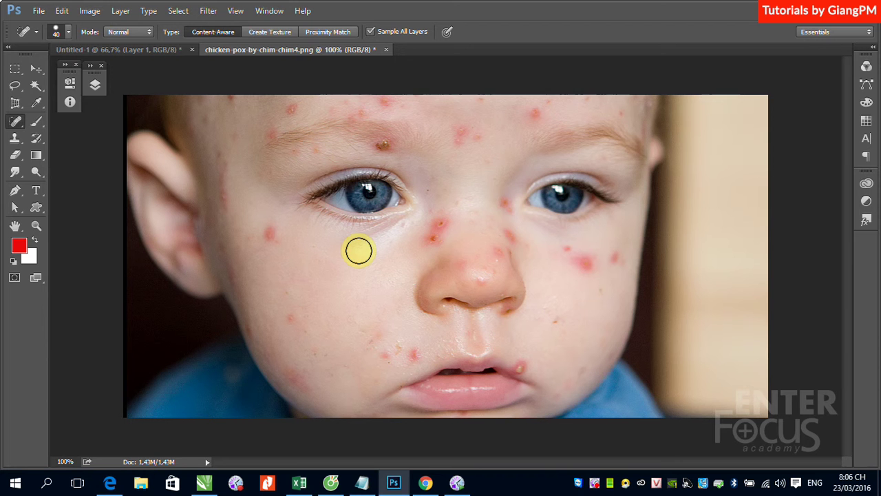
left_click_drag(439, 221, 425, 243)
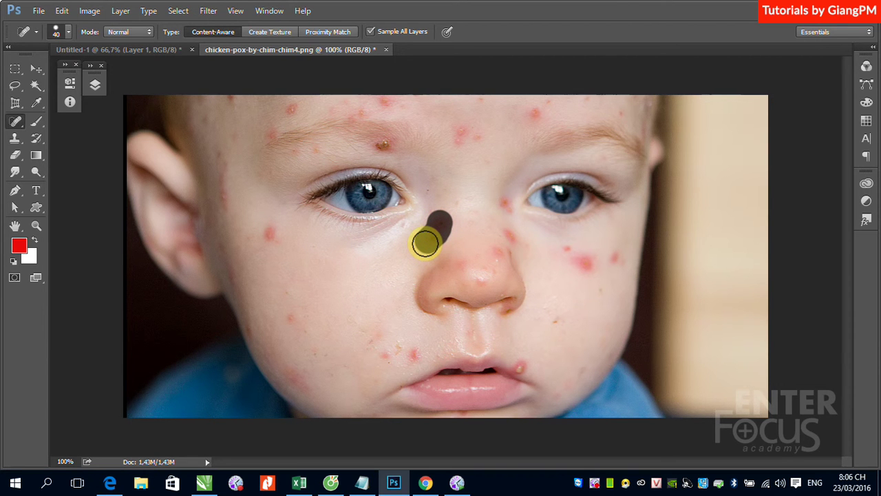
left_click_drag(426, 243, 426, 243)
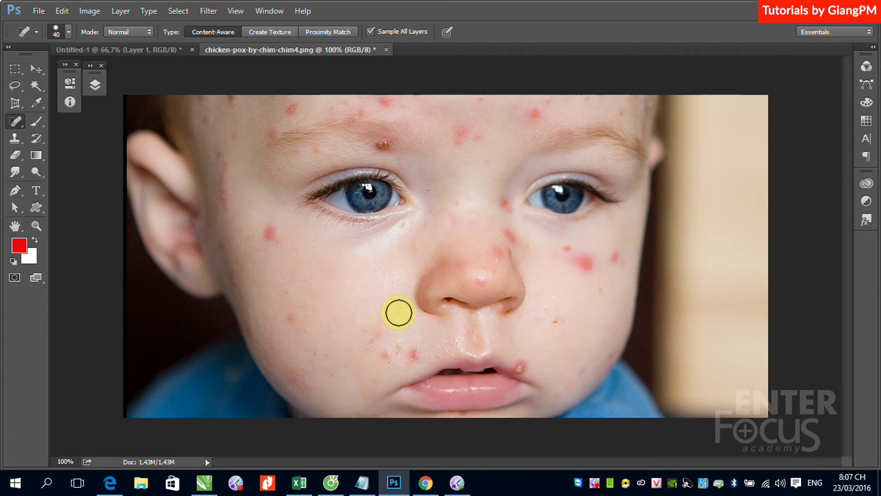
right_click(16, 124)
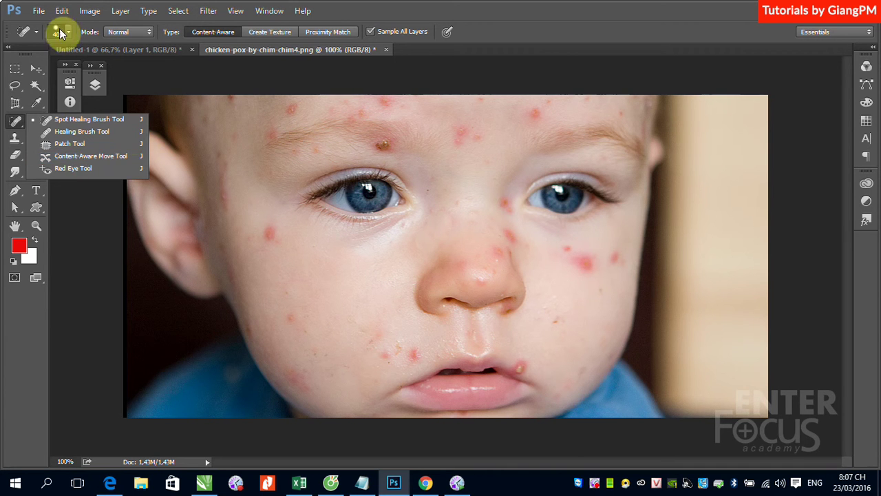
left_click(39, 11)
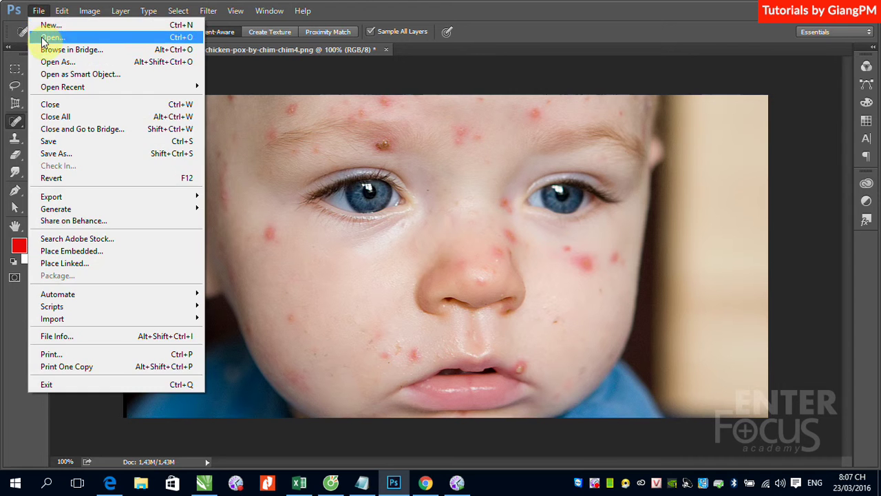
left_click(55, 36)
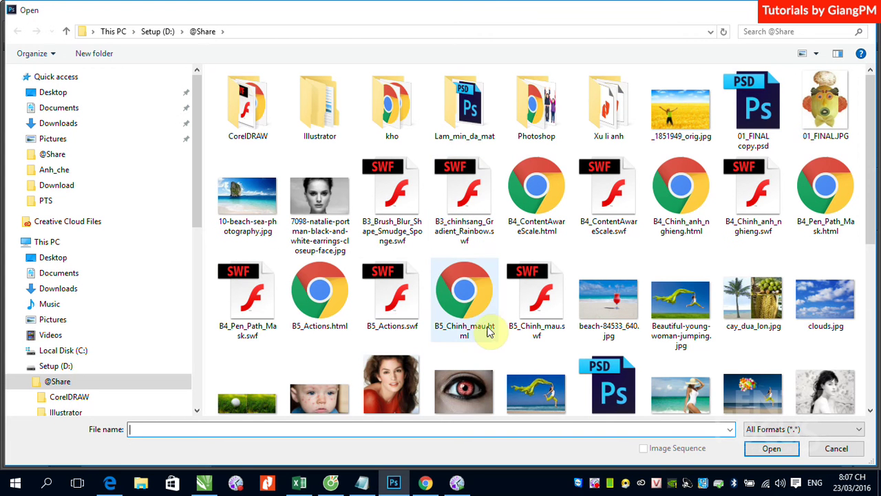
scroll(461, 331, "down", 2)
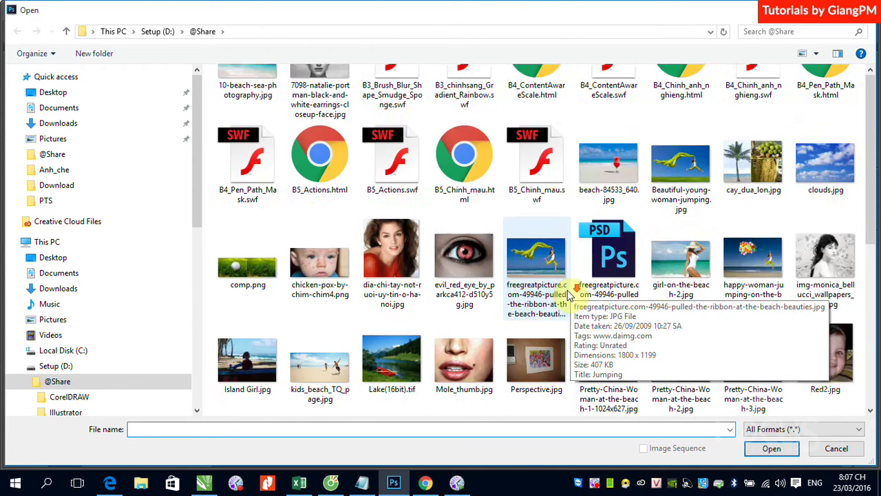
scroll(568, 294, "down", 2)
left_click(680, 275)
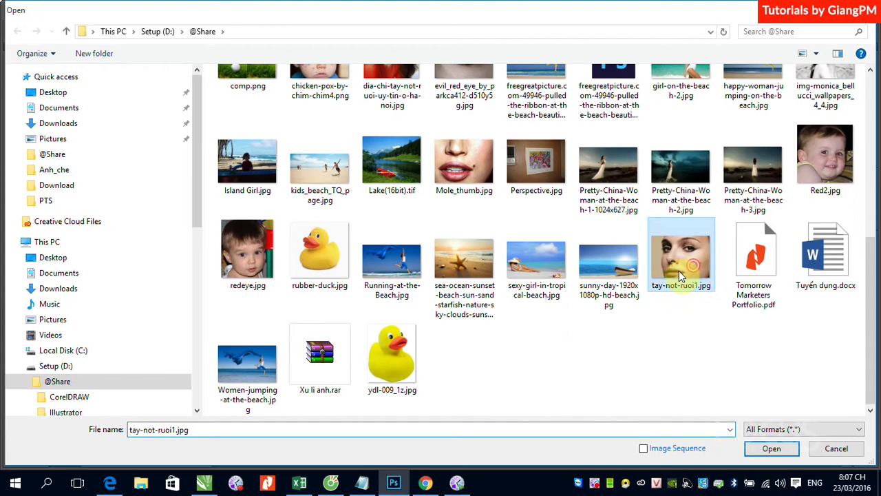
double_click(680, 275)
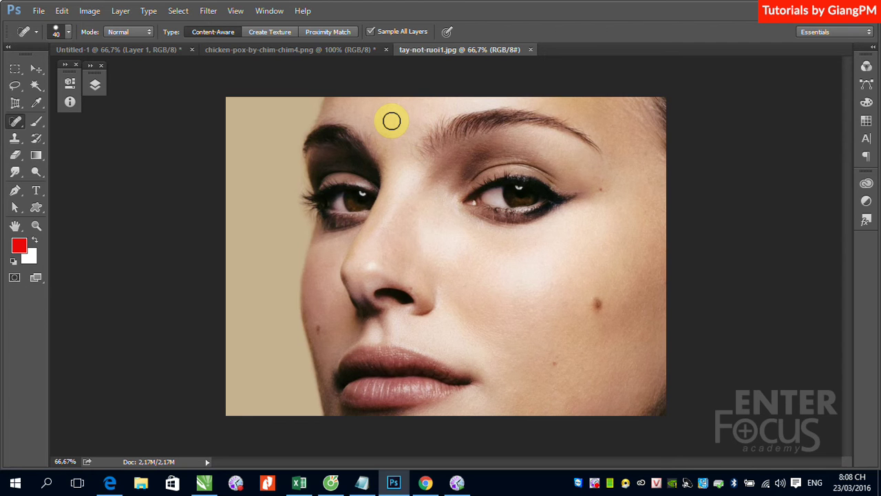
Copy the right-cheek mole onto the forehead using Content-Aware Move in Extend mode, then deselect.
right_click(16, 122)
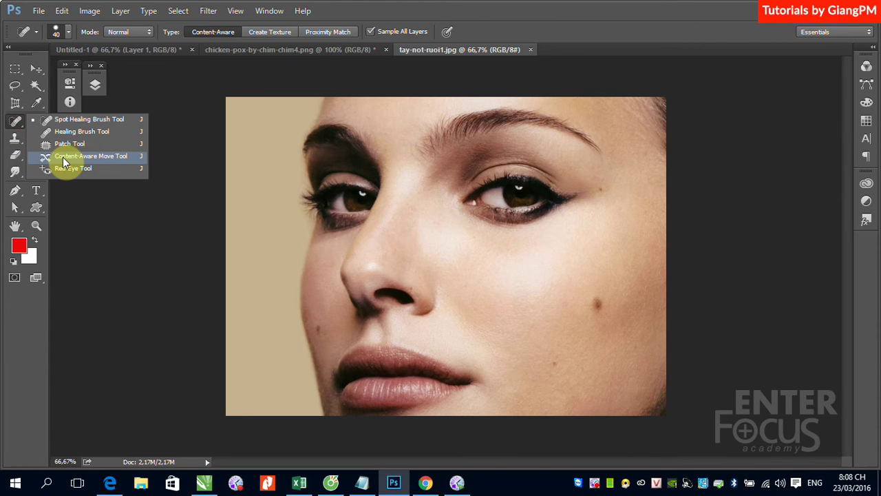
left_click(62, 161)
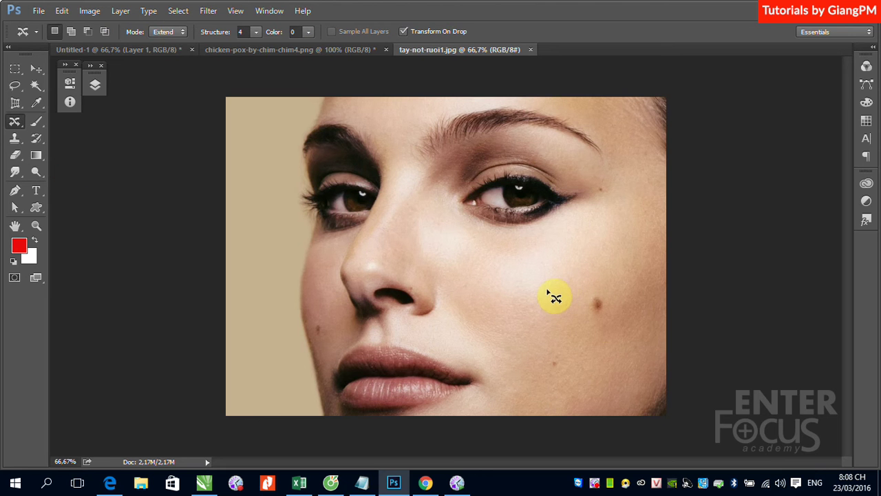
left_click_drag(589, 320, 594, 316)
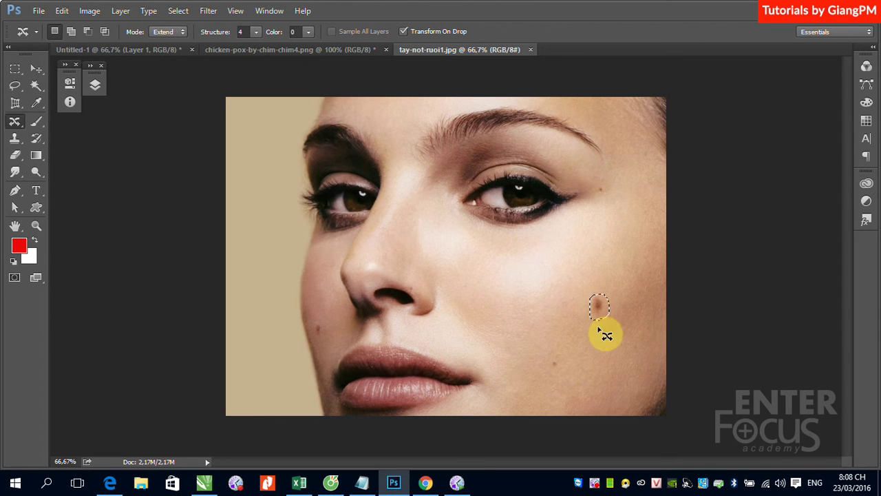
left_click_drag(600, 308, 392, 129)
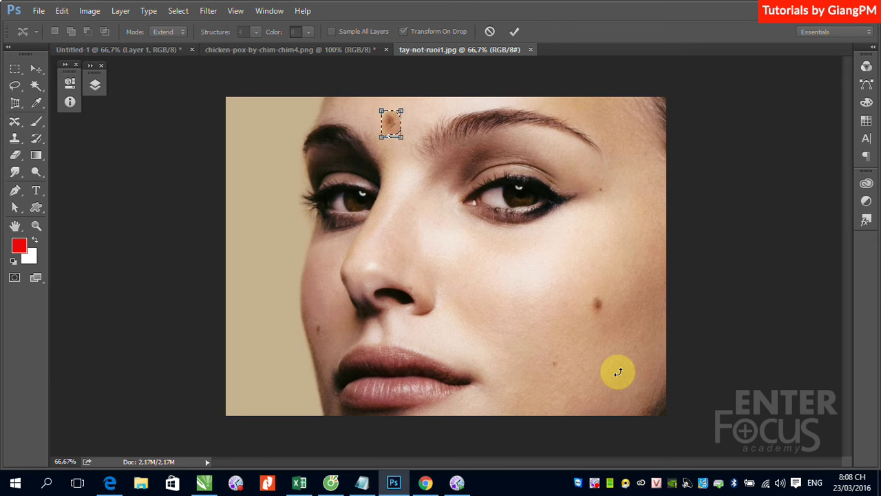
key("Return")
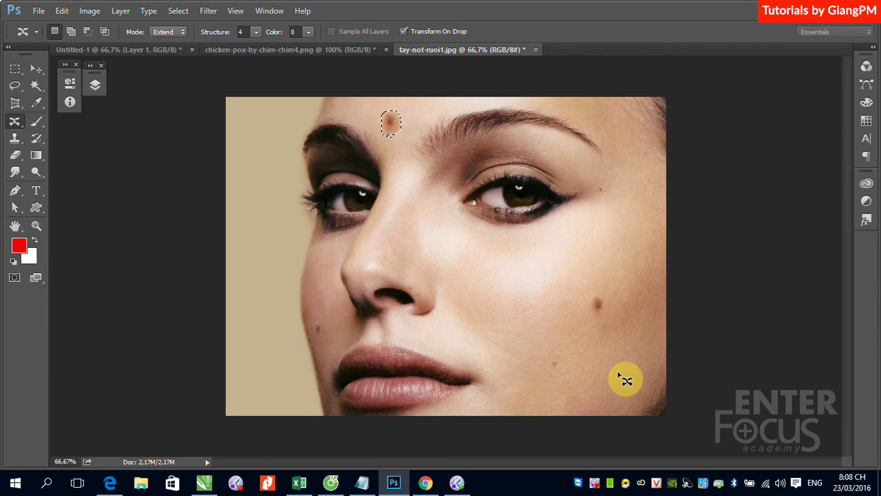
left_click(625, 380)
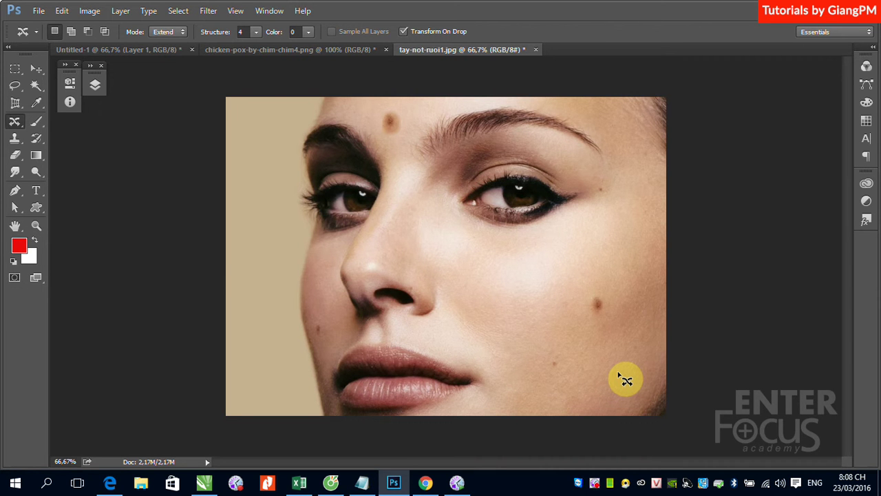
Open _1851949_orig.jpg, the wheat-field photo of the woman.
left_click(37, 11)
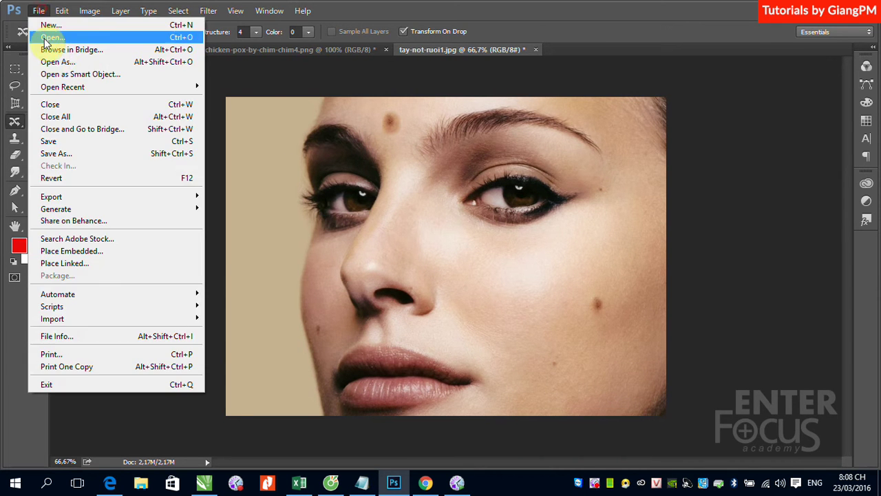
left_click(34, 36)
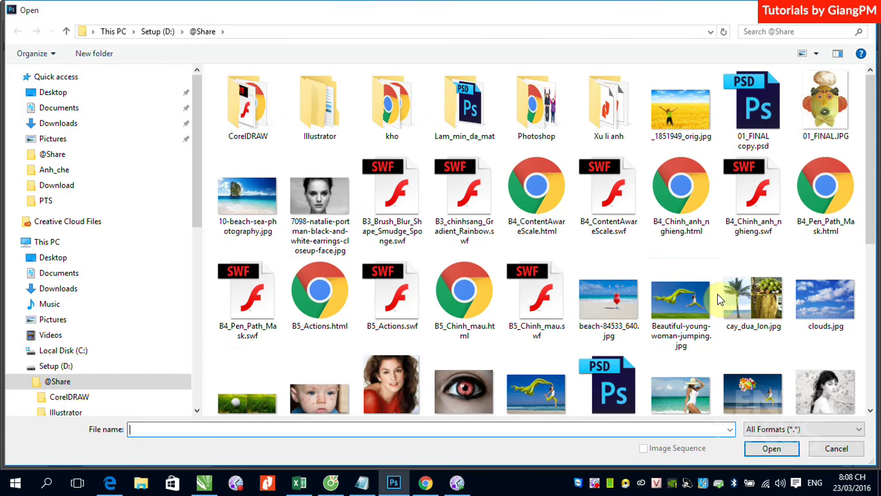
left_click(680, 110)
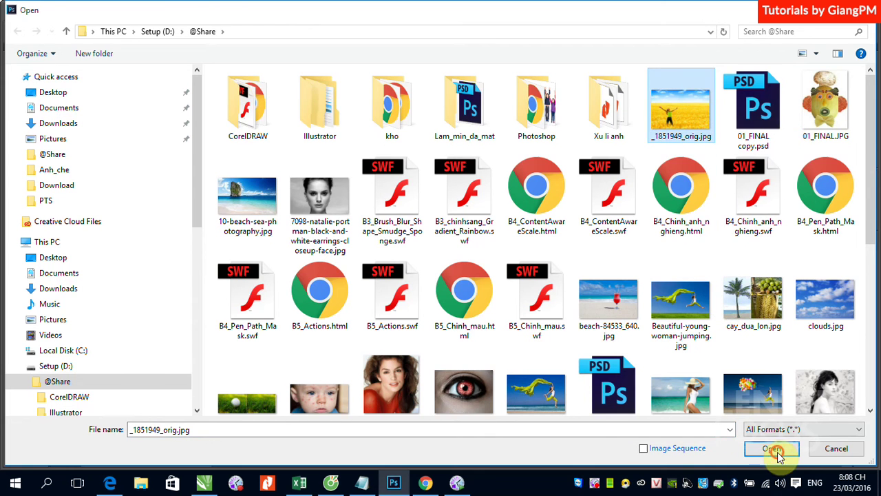
left_click(774, 448)
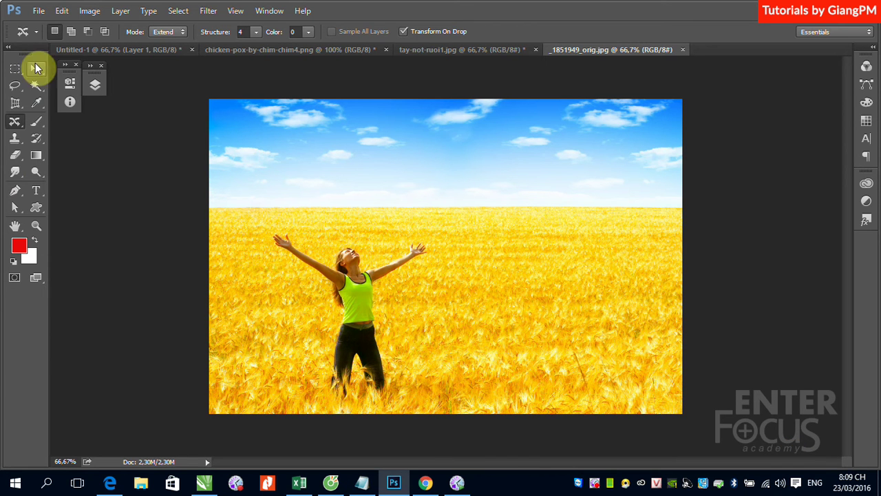
Lasso the woman, feather the selection 10 px, and copy it onto Layer 1.
left_click(14, 85)
mouse_move(322, 384)
left_mouse_down()
mouse_move(323, 259)
mouse_move(347, 241)
mouse_move(372, 254)
mouse_move(434, 246)
mouse_move(381, 309)
mouse_move(399, 369)
mouse_move(396, 399)
mouse_move(338, 404)
mouse_move(322, 382)
left_mouse_up()
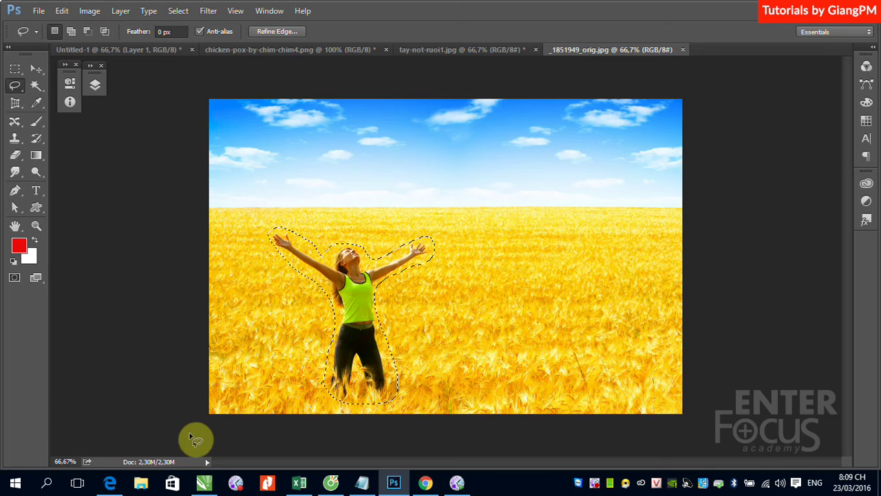
left_click(178, 10)
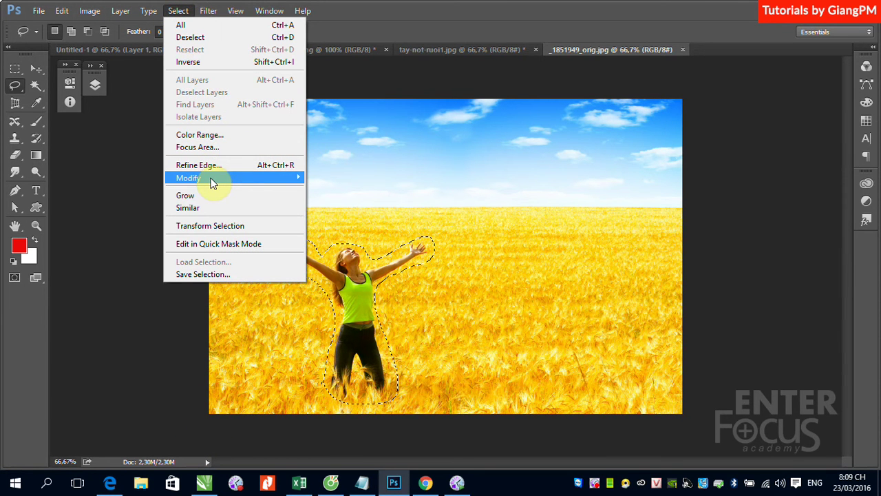
mouse_move(189, 178)
left_click(324, 283)
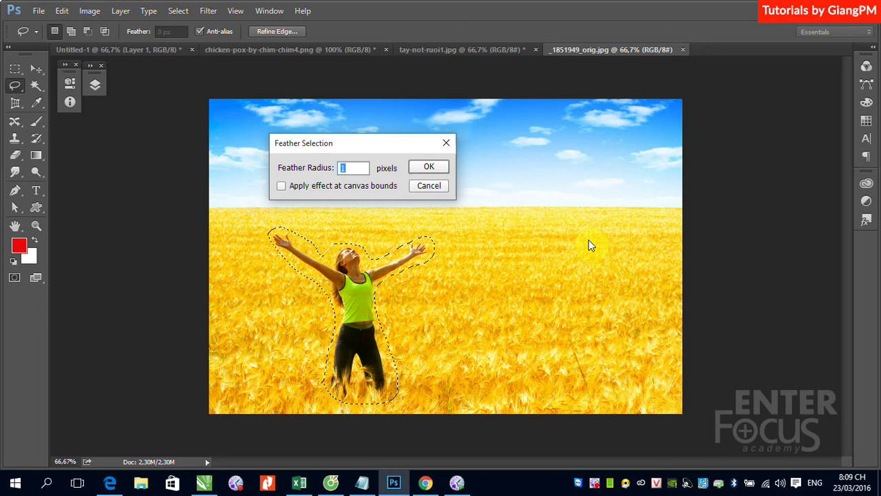
type("10")
left_click(428, 167)
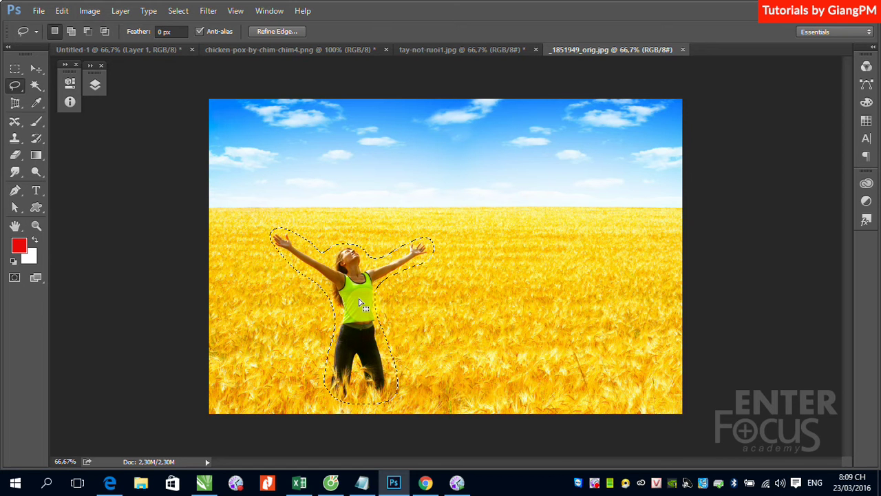
key("ctrl+j")
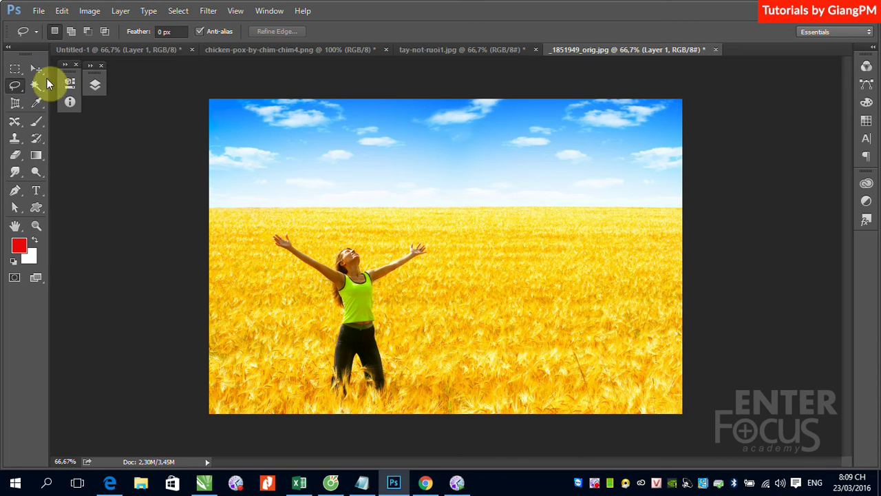
Move the copied woman on Layer 1, then delete Layer 1 in the Layers panel.
left_click(36, 69)
mouse_move(372, 303)
left_mouse_down()
mouse_move(464, 276)
mouse_move(521, 314)
left_mouse_up()
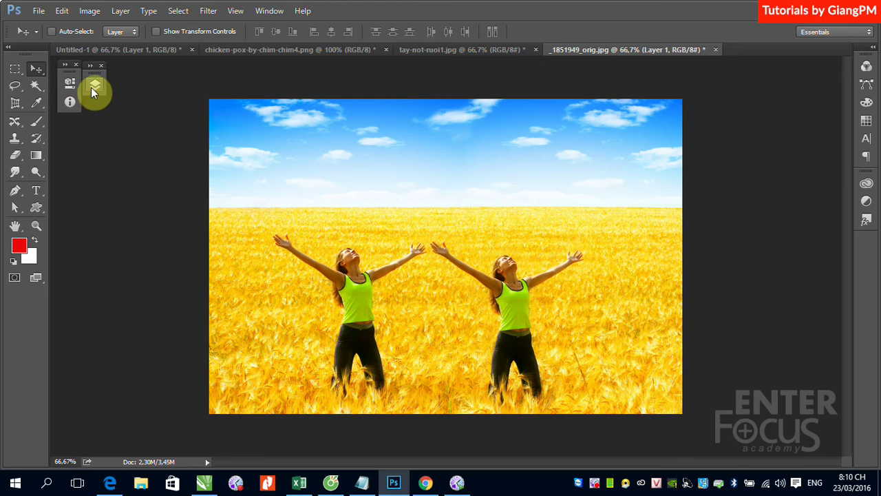
left_click(94, 88)
left_click_drag(221, 158, 241, 445)
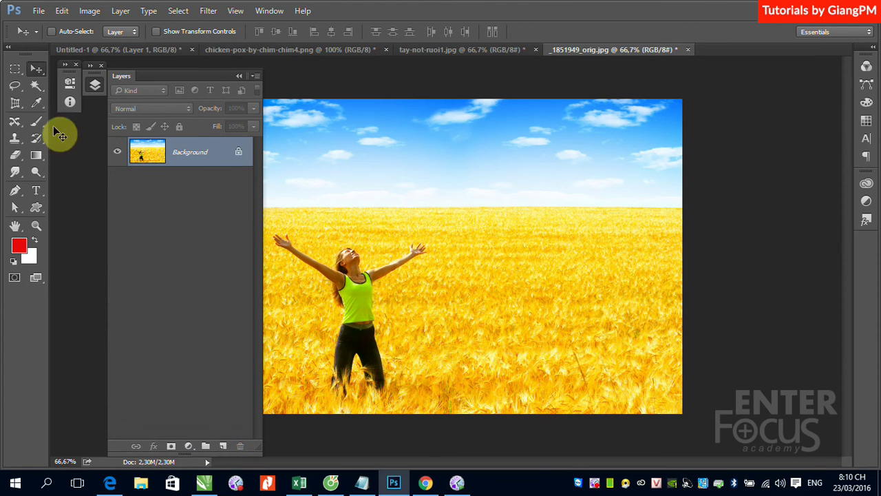
left_click(239, 76)
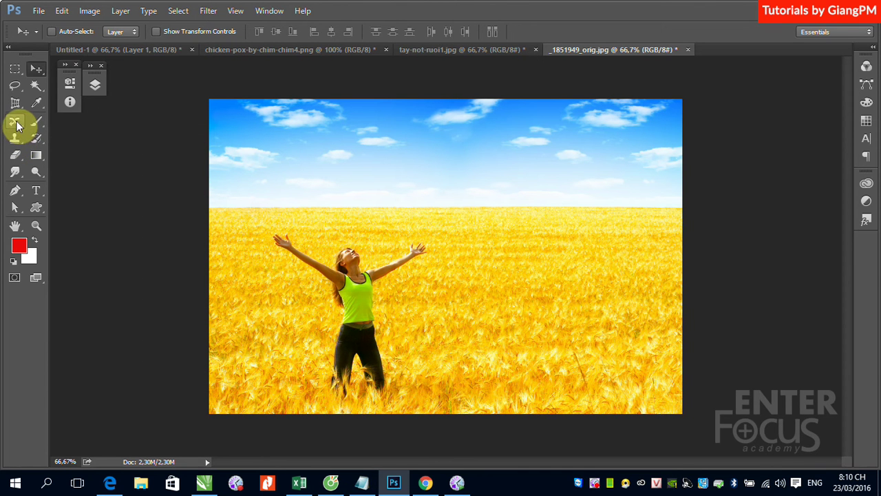
left_click(17, 124)
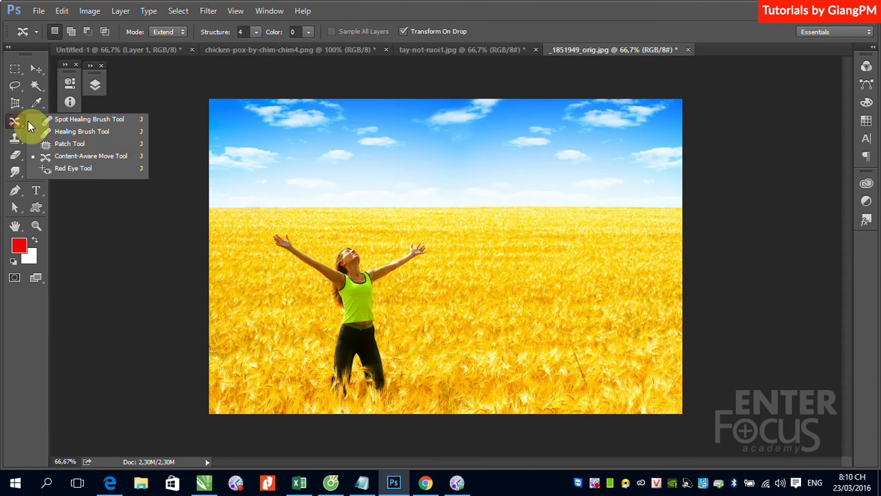
left_click(79, 162)
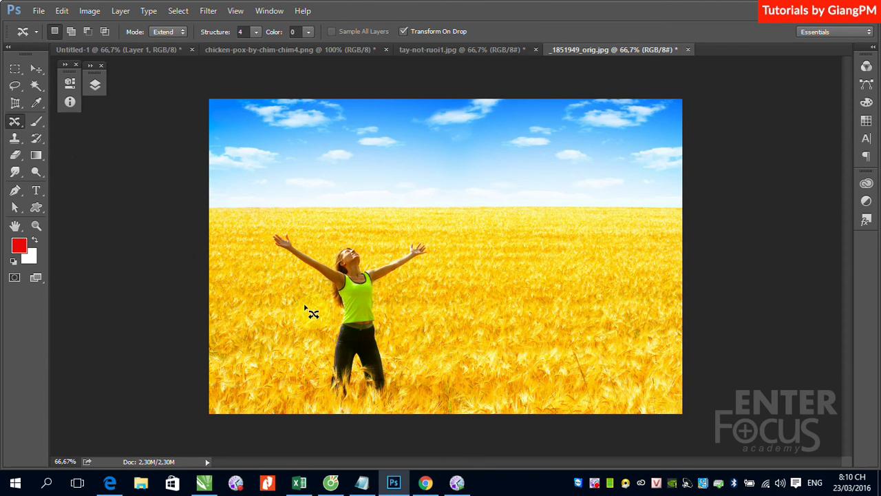
Outline the woman and Content-Aware Move her to the right of the wheat field in Move mode.
mouse_move(322, 285)
left_mouse_down()
mouse_move(325, 249)
mouse_move(391, 289)
mouse_move(399, 369)
mouse_move(370, 411)
mouse_move(328, 354)
mouse_move(322, 285)
left_mouse_up()
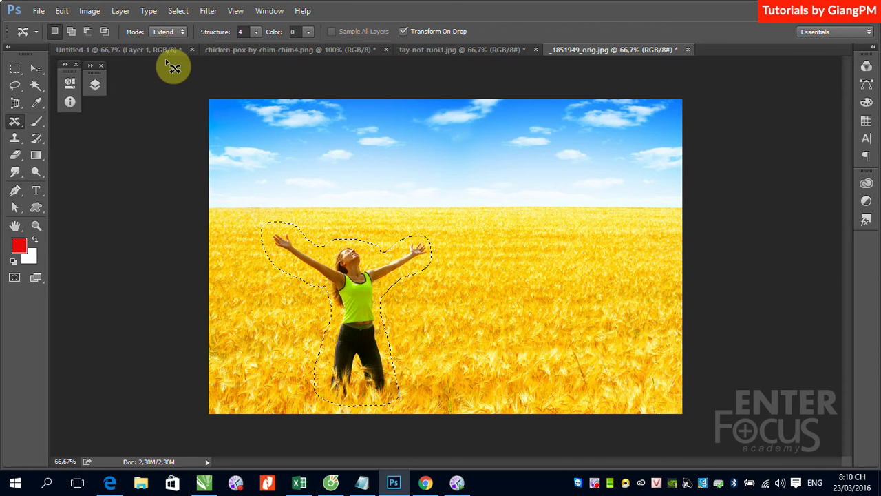
left_click(183, 33)
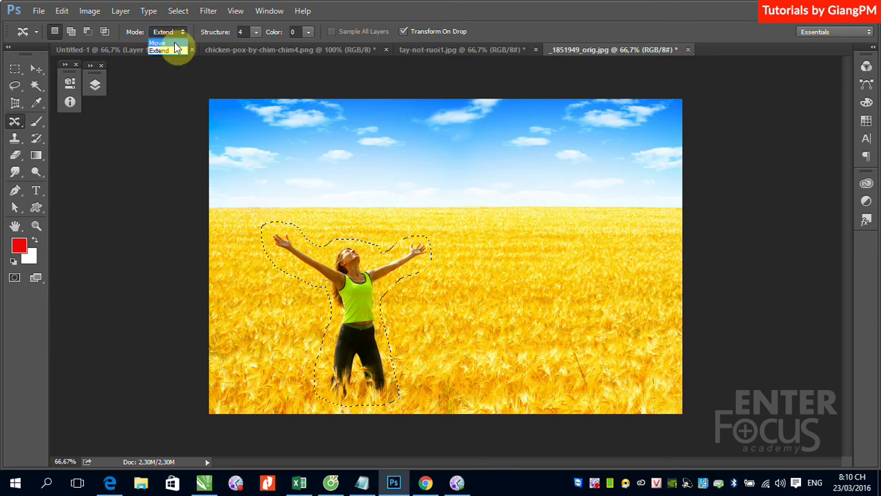
left_click(175, 42)
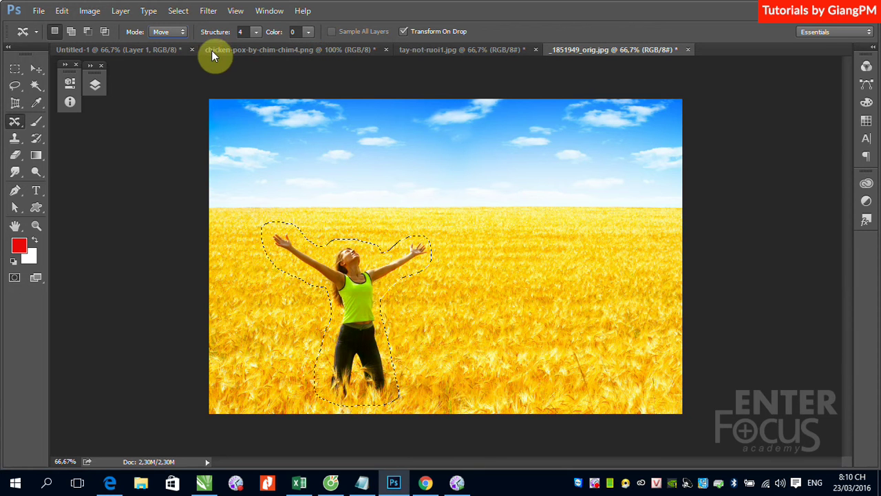
mouse_move(359, 294)
left_mouse_down()
mouse_move(533, 294)
mouse_move(534, 302)
left_mouse_up()
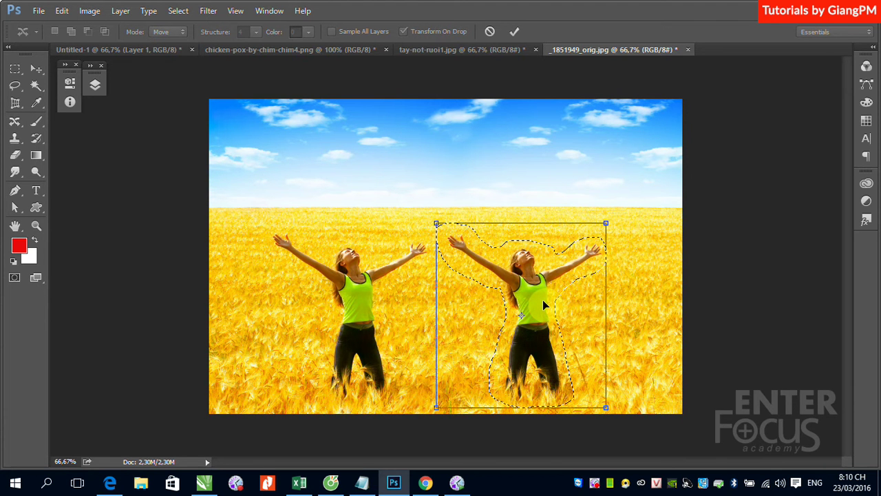
key("Return")
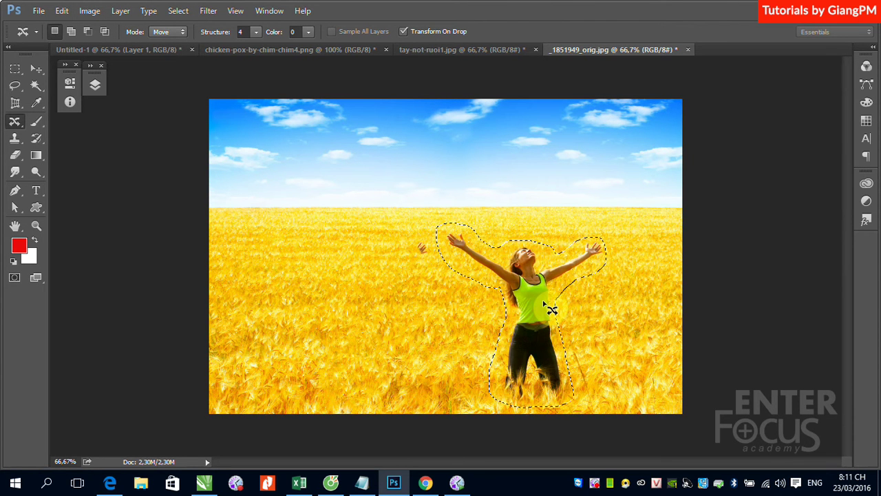
Undo the move, then in Extend mode place a second copy of the woman on the right.
key("ctrl+z")
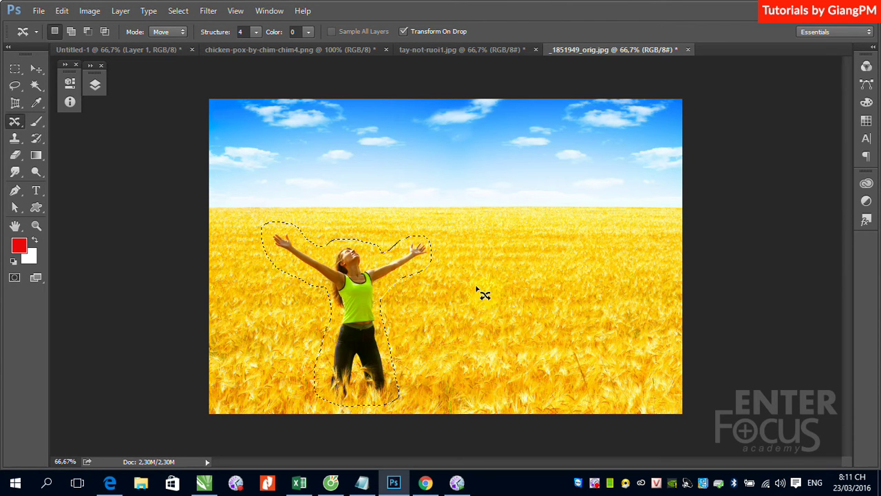
left_click(175, 31)
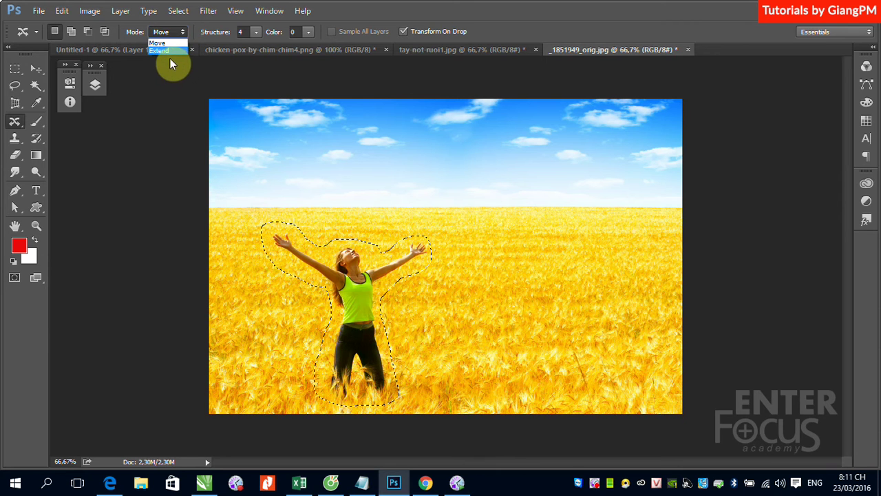
left_click(168, 51)
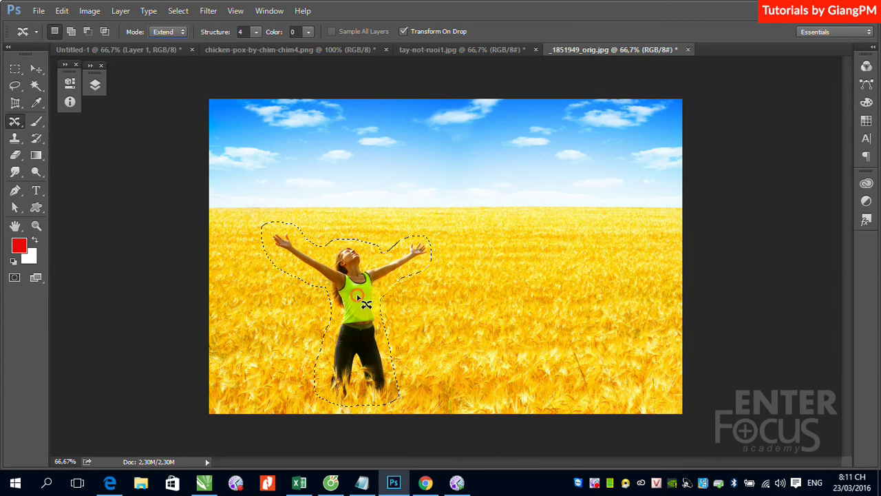
left_click_drag(363, 300, 560, 306)
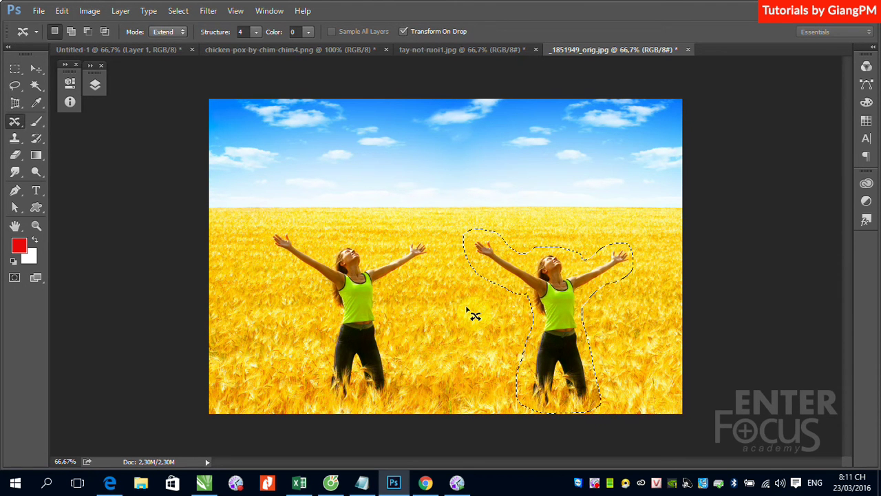
left_click(467, 308)
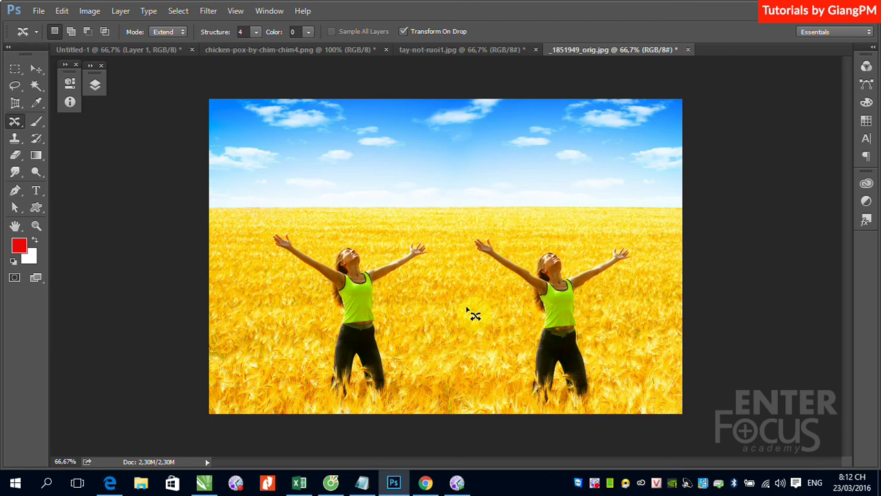
left_click(18, 124)
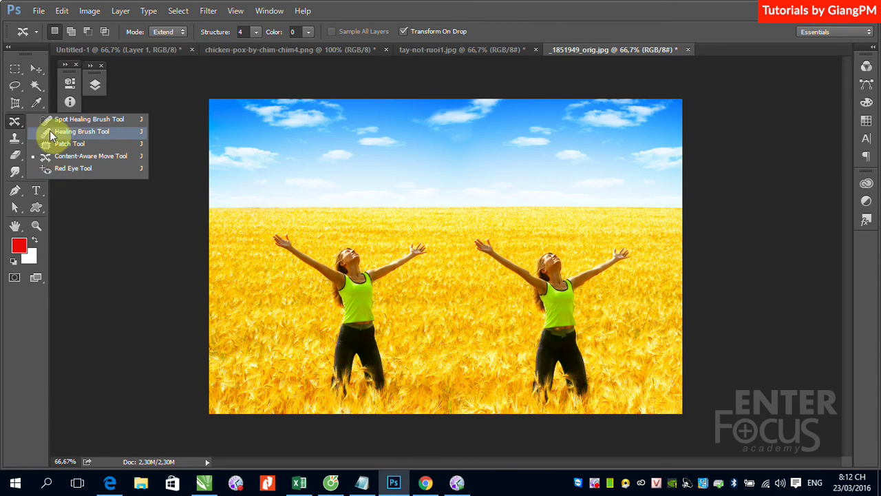
left_click(73, 170)
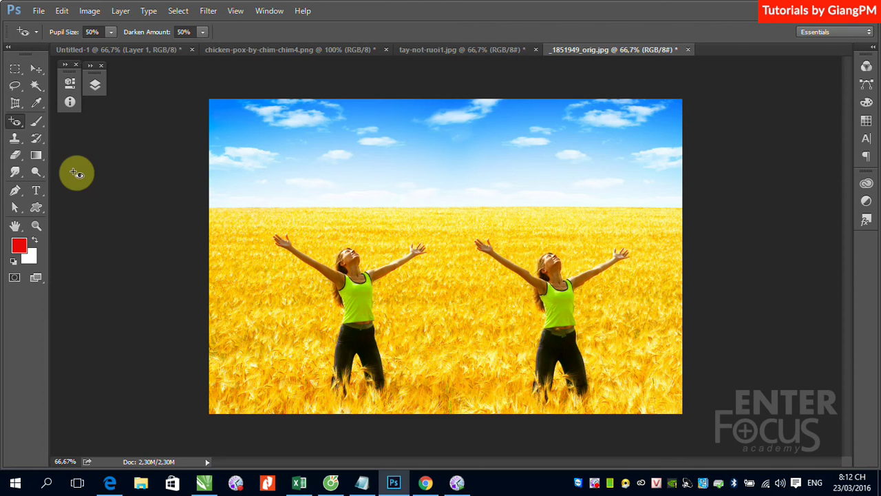
left_click(39, 11)
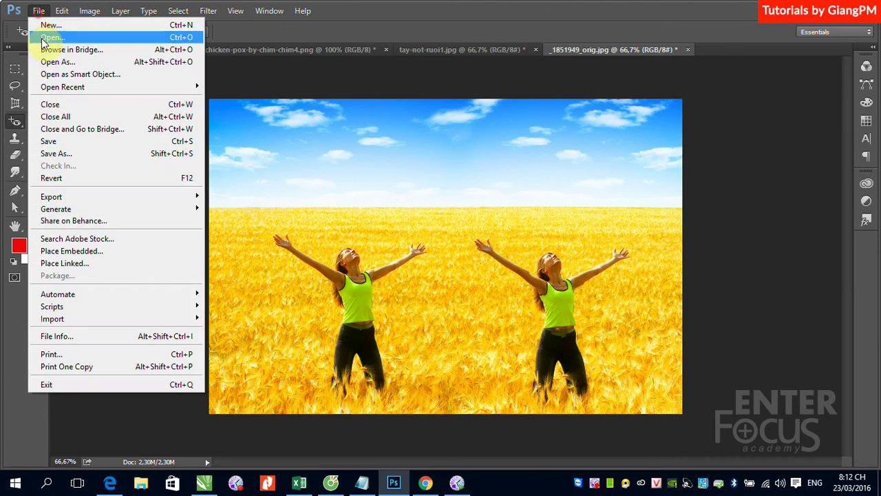
left_click(49, 38)
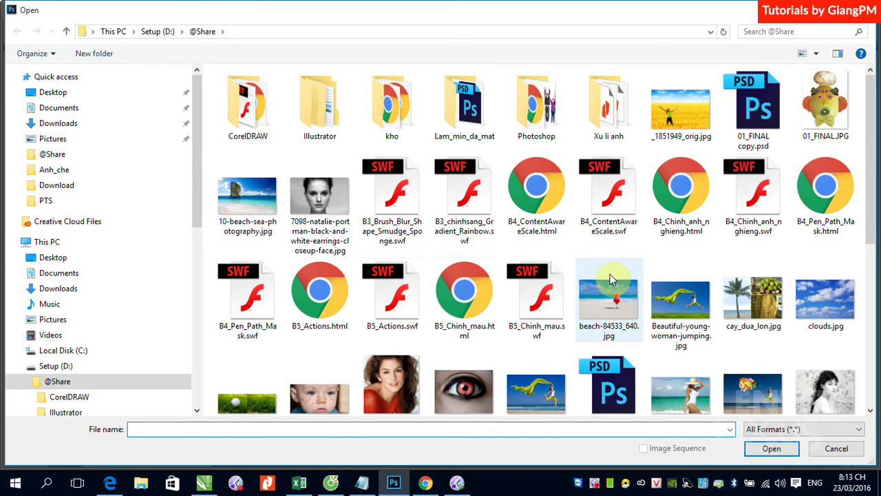
scroll(585, 283, "down", 5)
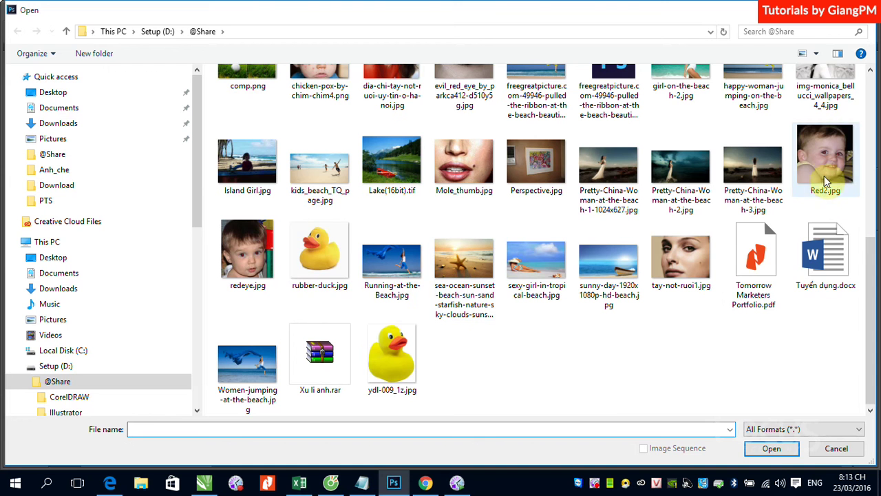
left_click(822, 172)
left_click(757, 448)
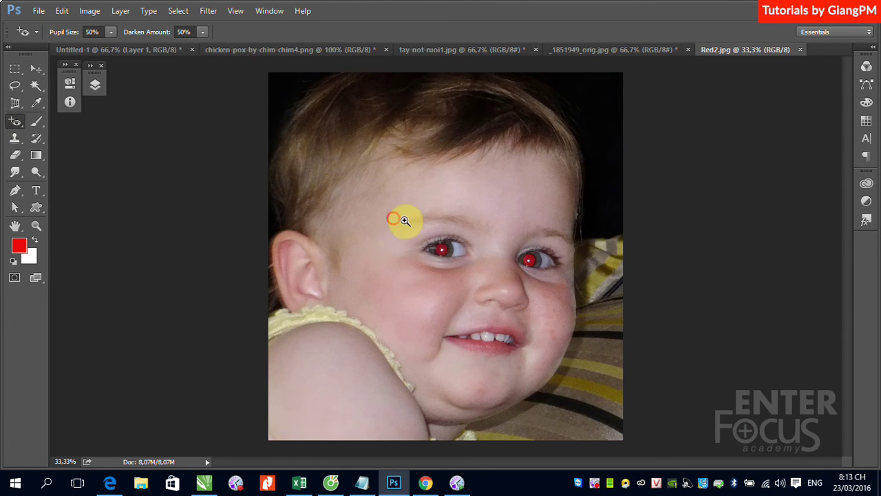
left_click_drag(394, 224, 571, 290)
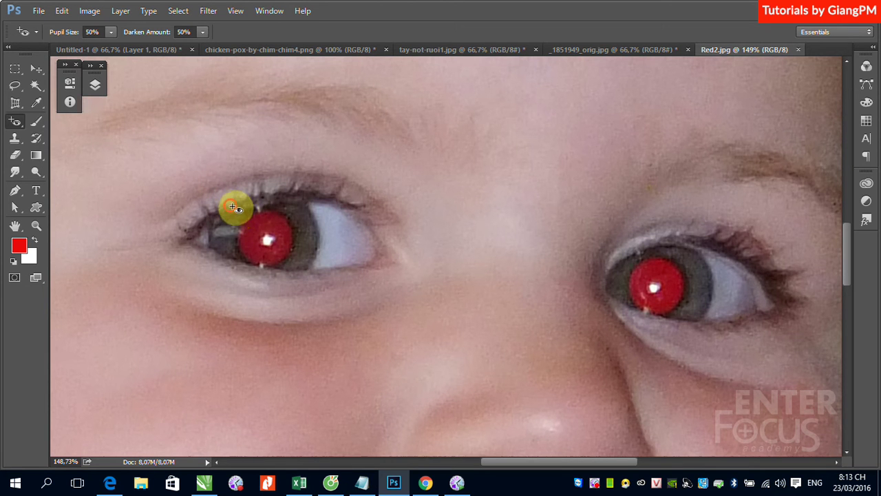
left_click_drag(230, 205, 305, 276)
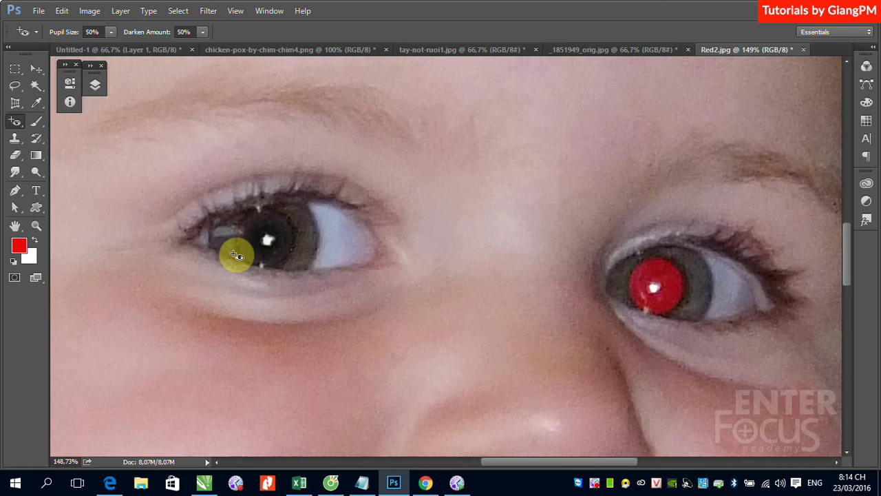
left_click(235, 255)
left_click(202, 32)
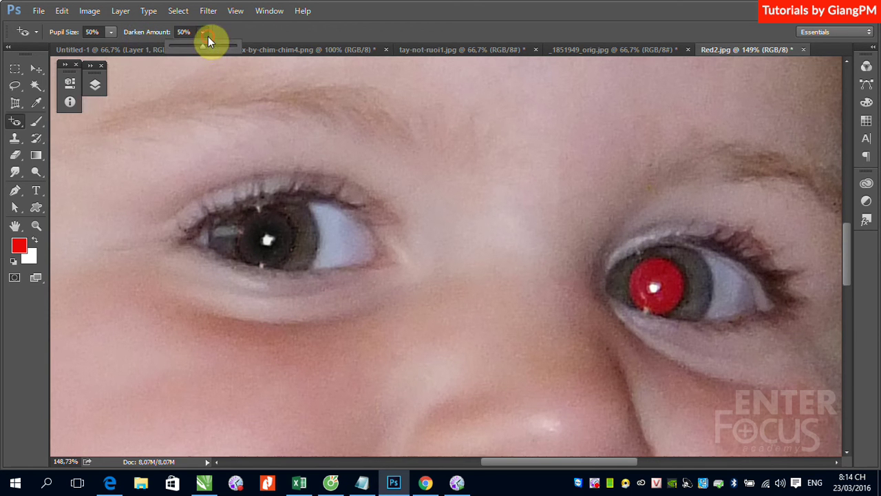
left_click_drag(204, 47, 201, 47)
left_click_drag(626, 252, 698, 324)
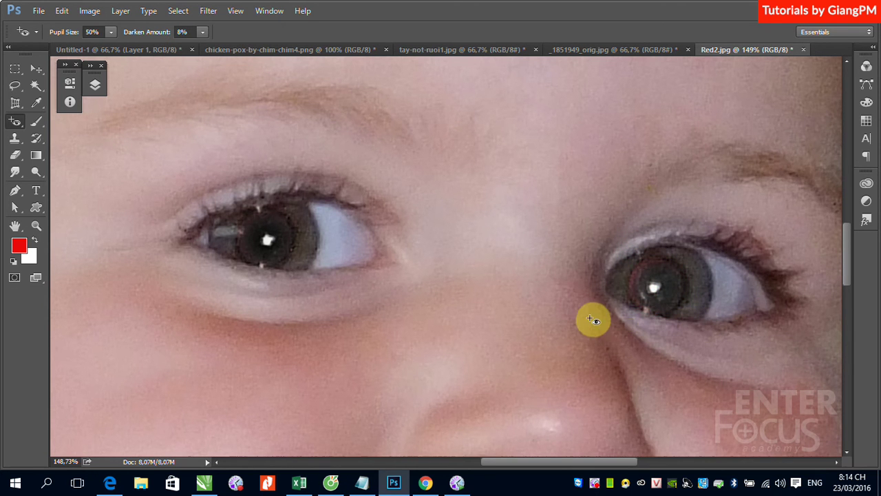
left_click_drag(590, 237, 711, 326)
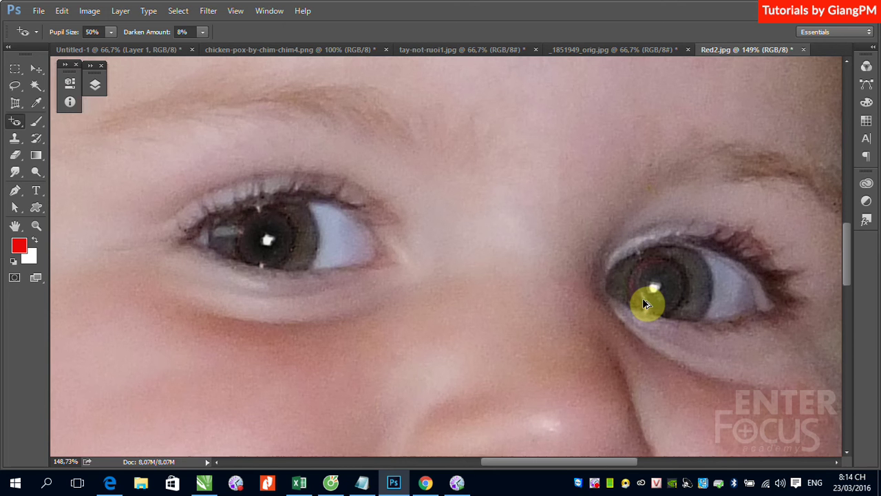
Revert the photo and, with the Brush tool, sample the child's dark iris colour.
key("ctrl+z")
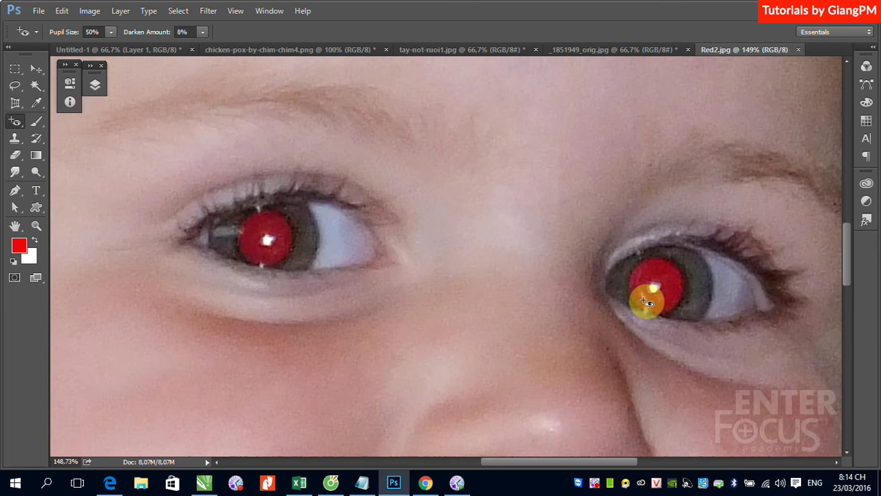
left_click(36, 121)
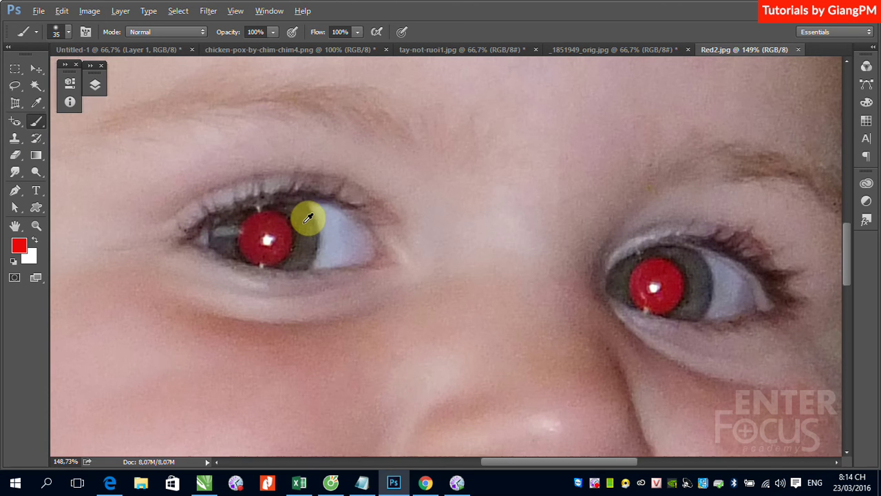
left_click(230, 239, "alt")
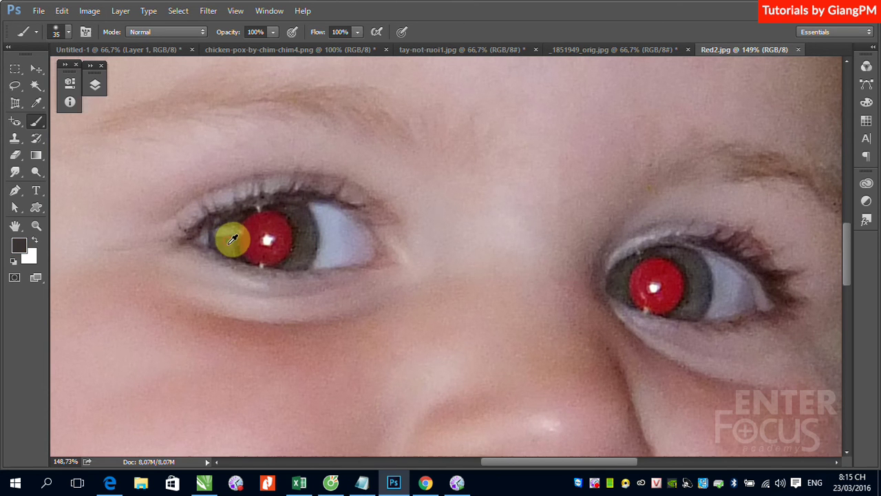
left_click(309, 240, "alt")
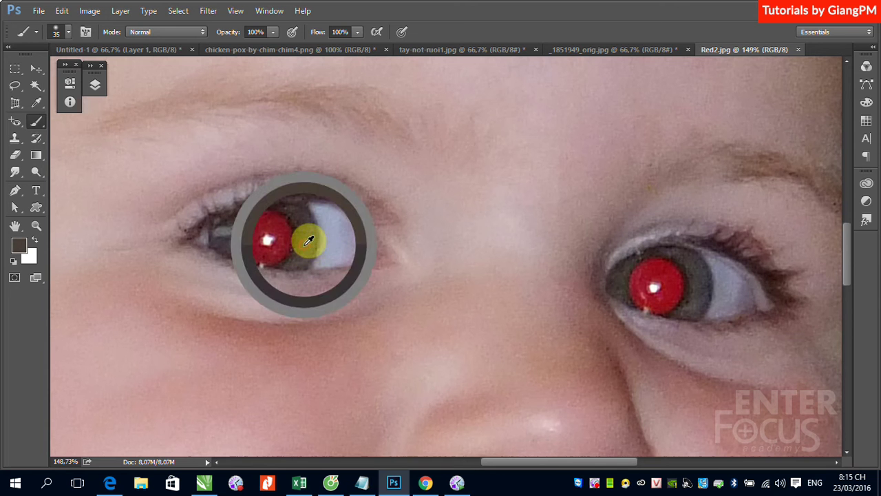
Paint over both red pupils with the iris colour in Color blending mode.
left_click(203, 32)
left_click(145, 289)
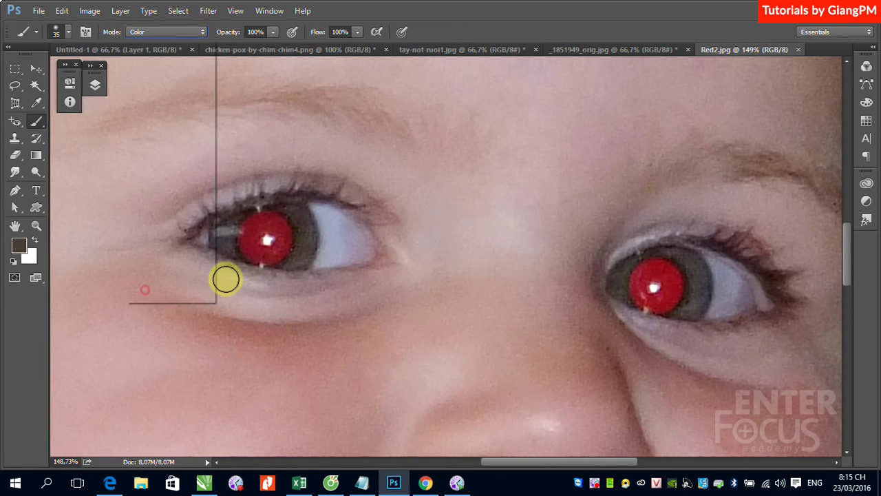
mouse_move(251, 238)
left_mouse_down()
mouse_move(277, 252)
mouse_move(289, 222)
mouse_move(250, 229)
mouse_move(265, 252)
mouse_move(285, 236)
mouse_move(232, 230)
mouse_move(281, 248)
left_mouse_up()
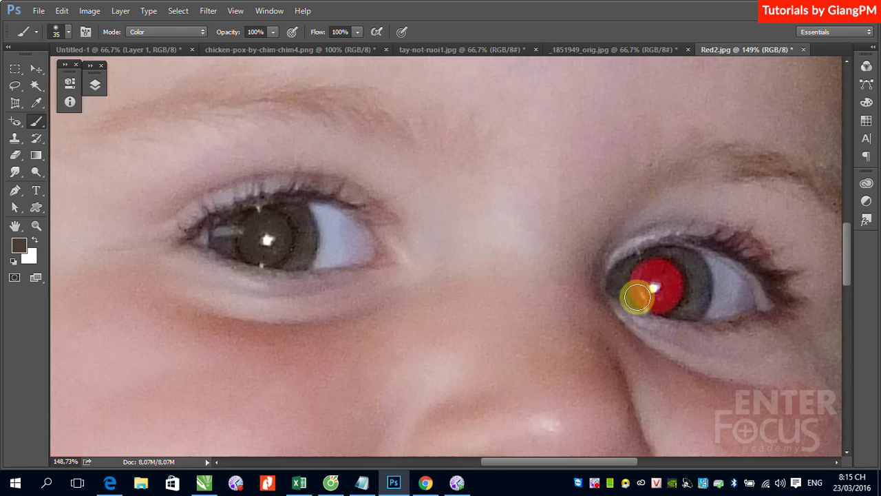
mouse_move(639, 277)
left_mouse_down()
mouse_move(663, 262)
mouse_move(658, 296)
mouse_move(639, 291)
mouse_move(679, 300)
mouse_move(639, 295)
mouse_move(678, 269)
mouse_move(631, 282)
mouse_move(662, 264)
mouse_move(669, 295)
left_mouse_up()
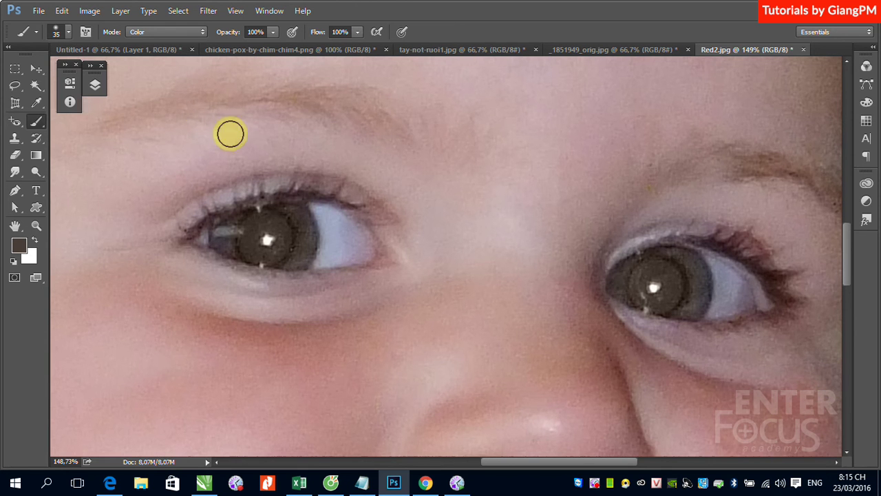
right_click(36, 123)
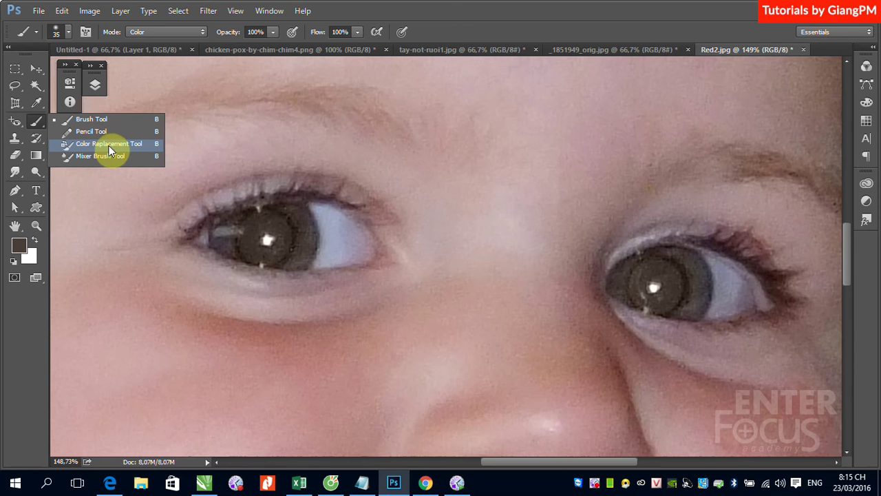
Select the Color Replacement Tool, switch to tay-not-ruoi1.jpg and zoom in on the lips.
left_click(109, 145)
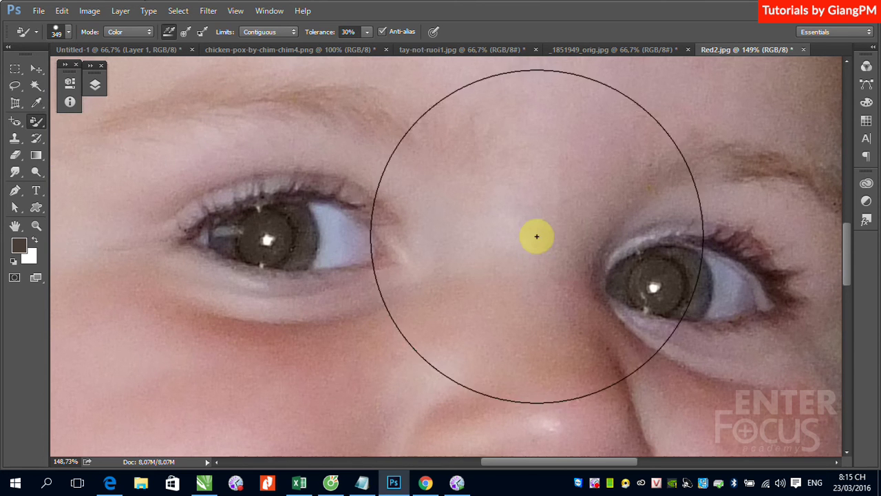
scroll(531, 236, "down", 1)
scroll(531, 236, "down", 1)
scroll(529, 244, "down", 1)
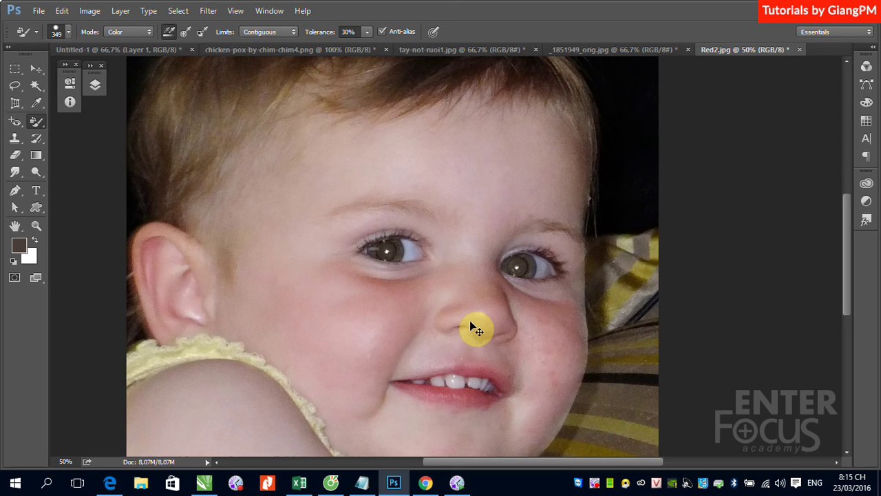
left_click(593, 47)
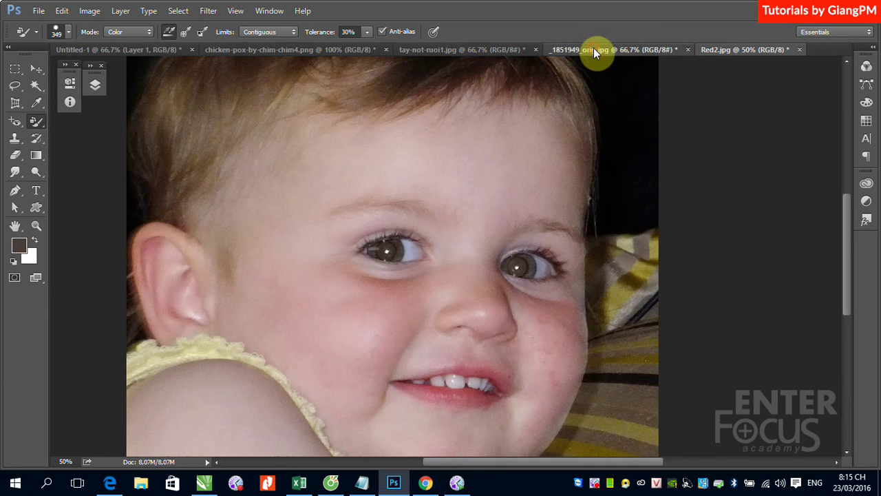
left_click(447, 50)
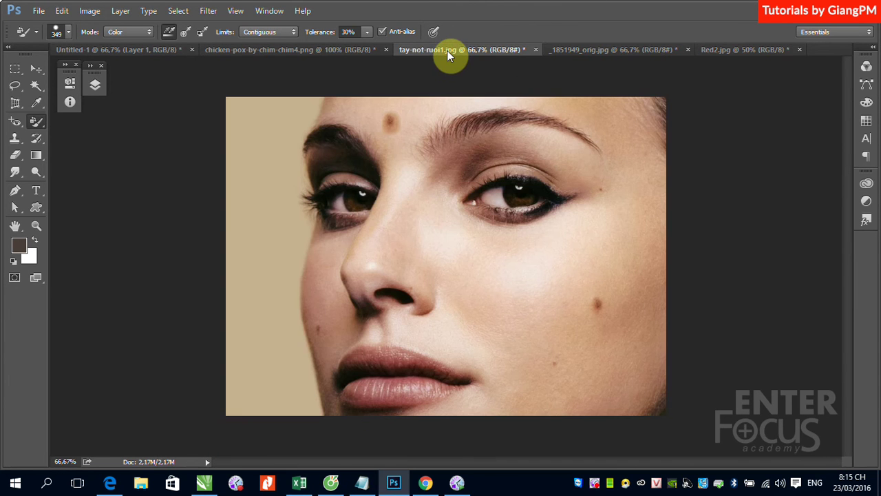
mouse_move(301, 329)
left_mouse_down()
mouse_move(527, 426)
mouse_move(330, 335)
left_mouse_up()
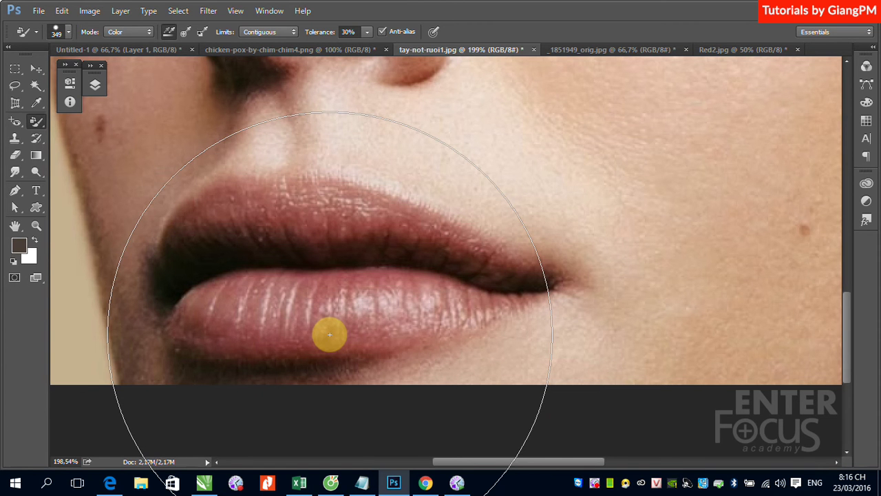
Set the foreground colour to bright green #04fa21.
left_click(18, 245)
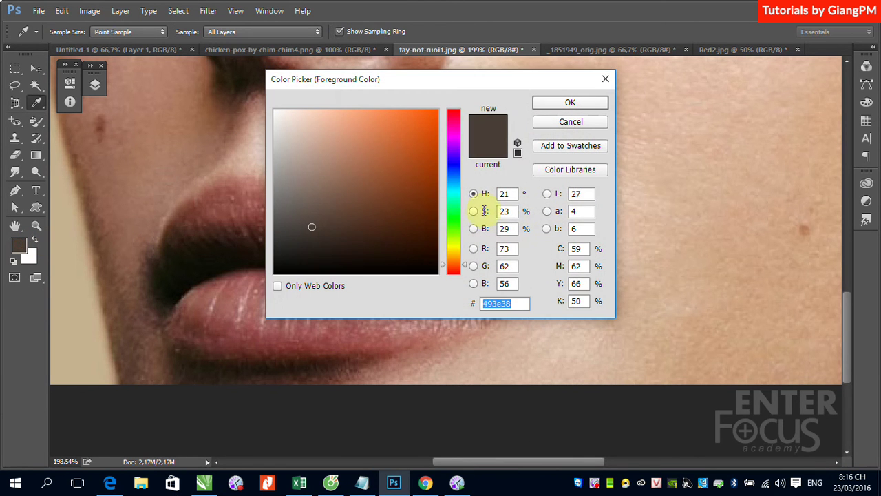
left_click(453, 216)
left_click(435, 113)
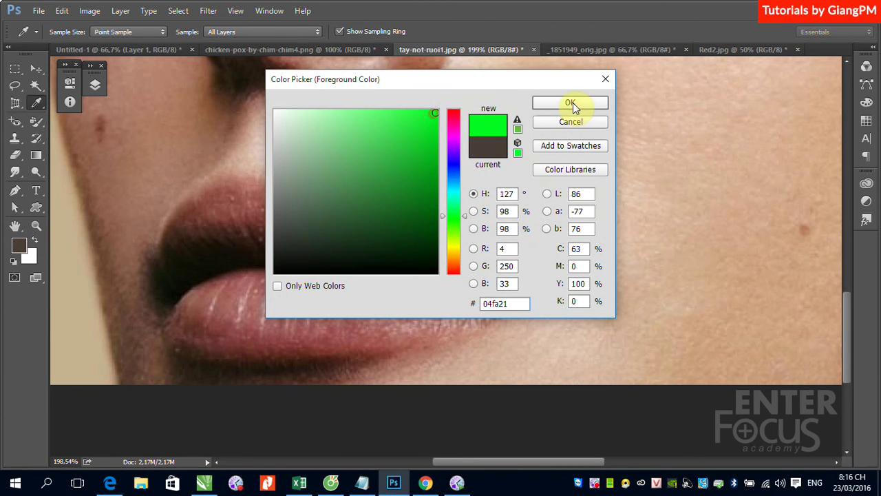
left_click(572, 102)
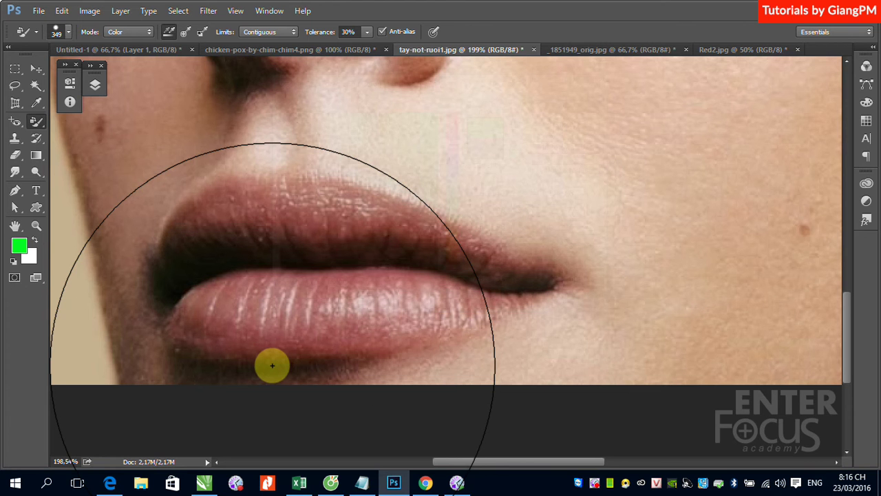
Set the brush to 47 px and paint the upper and lower lips green.
left_click(68, 32)
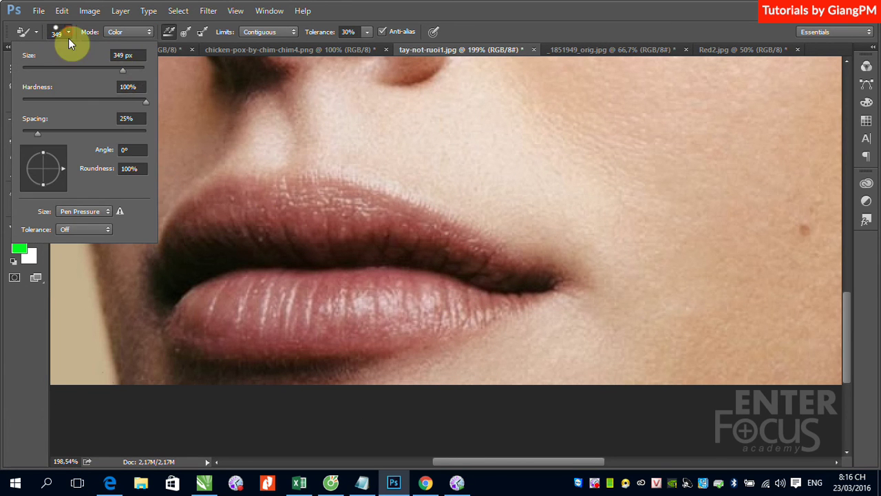
left_click_drag(122, 72, 57, 71)
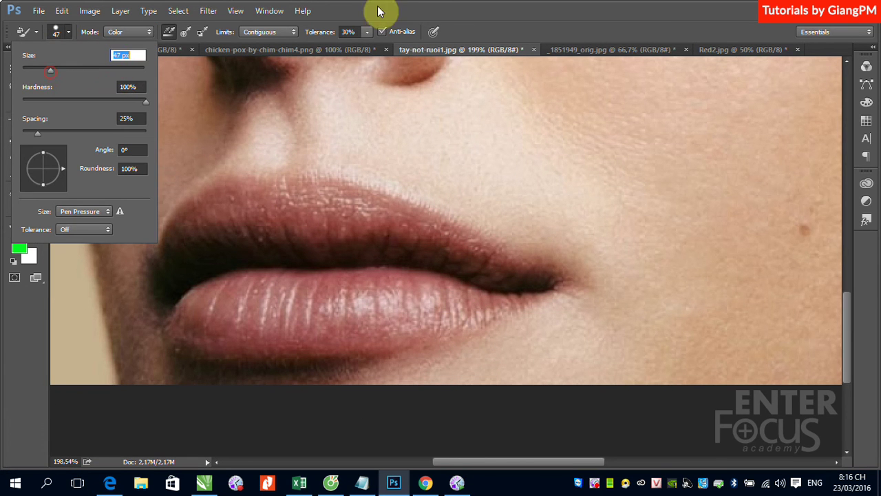
left_click(380, 10)
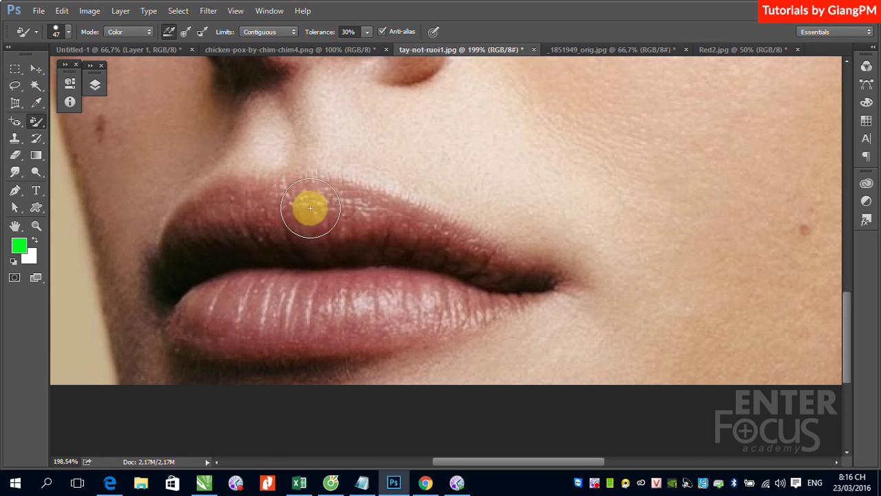
left_click_drag(328, 190, 419, 227)
mouse_move(487, 260)
left_mouse_down()
mouse_move(527, 277)
mouse_move(299, 236)
mouse_move(328, 227)
mouse_move(309, 208)
mouse_move(244, 209)
mouse_move(191, 229)
mouse_move(186, 263)
mouse_move(246, 245)
mouse_move(226, 203)
mouse_move(234, 197)
mouse_move(255, 218)
mouse_move(235, 306)
left_mouse_up()
mouse_move(356, 306)
left_mouse_down()
mouse_move(269, 287)
mouse_move(362, 298)
mouse_move(457, 295)
mouse_move(215, 317)
mouse_move(241, 310)
mouse_move(230, 344)
mouse_move(376, 335)
mouse_move(525, 285)
mouse_move(273, 338)
mouse_move(190, 320)
mouse_move(207, 284)
left_mouse_up()
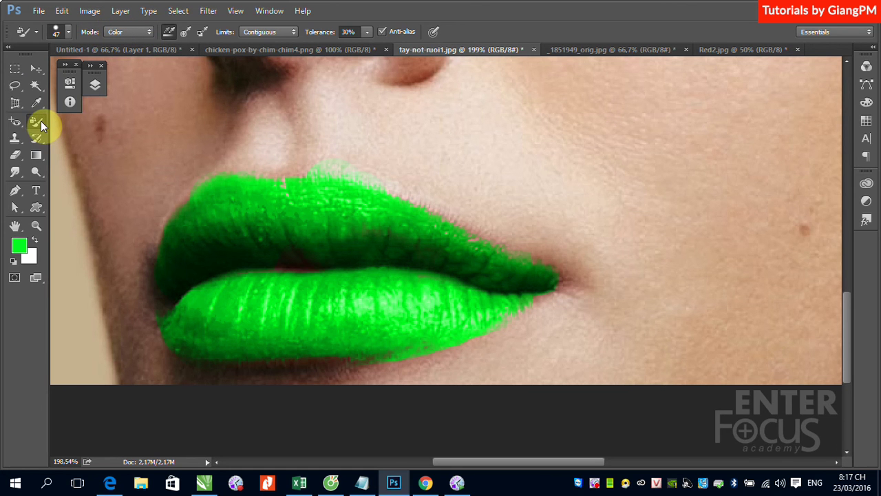
left_click(148, 34)
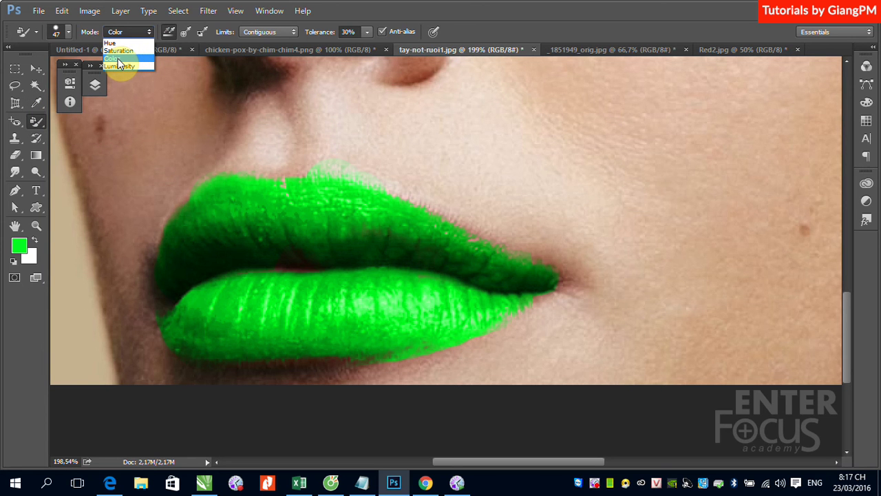
left_click(37, 124)
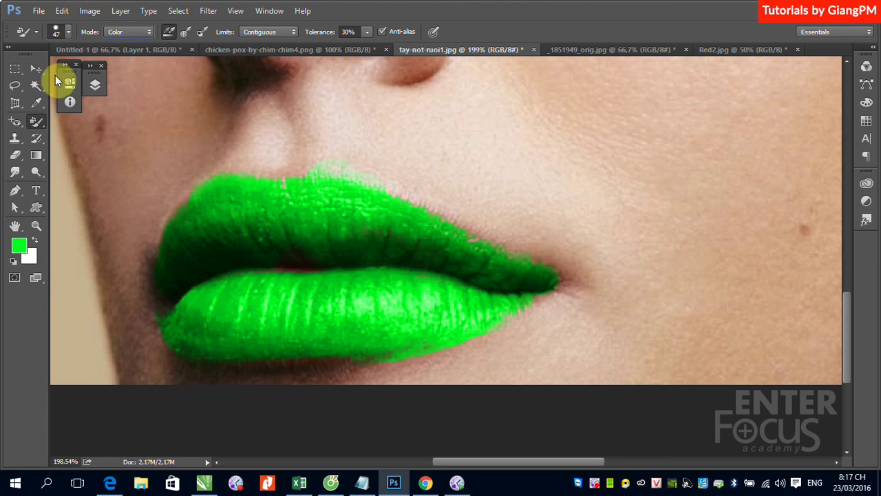
right_click(38, 125)
left_click(76, 122)
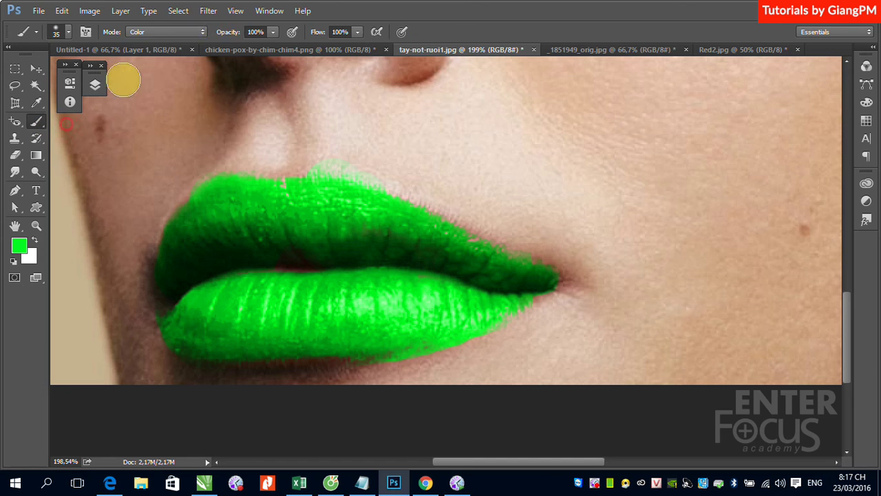
left_click(204, 32)
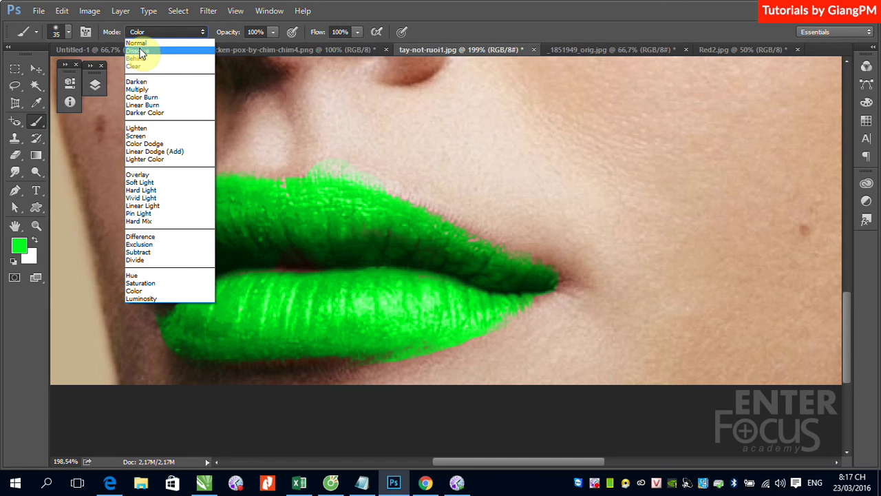
left_click(413, 11)
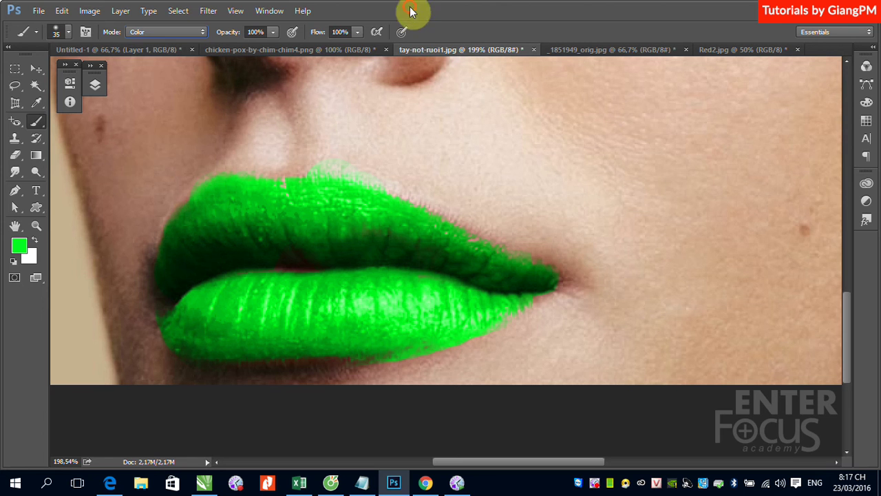
right_click(40, 121)
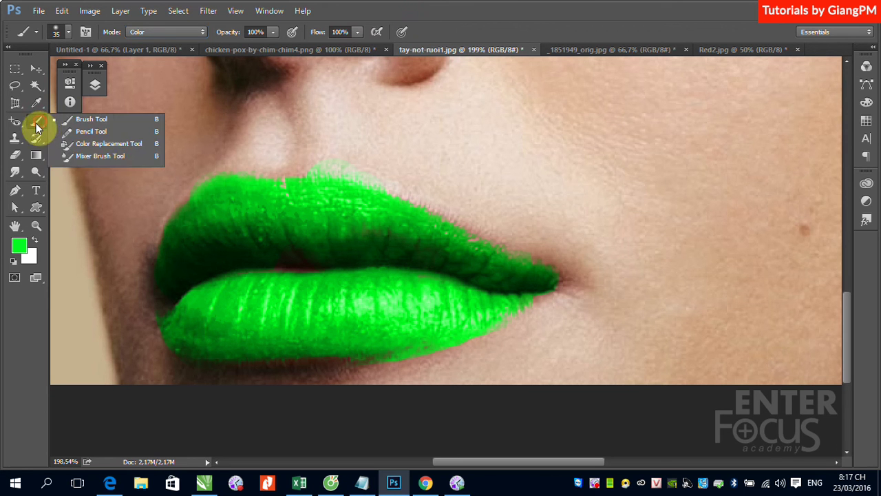
left_click(104, 146)
left_click(147, 33)
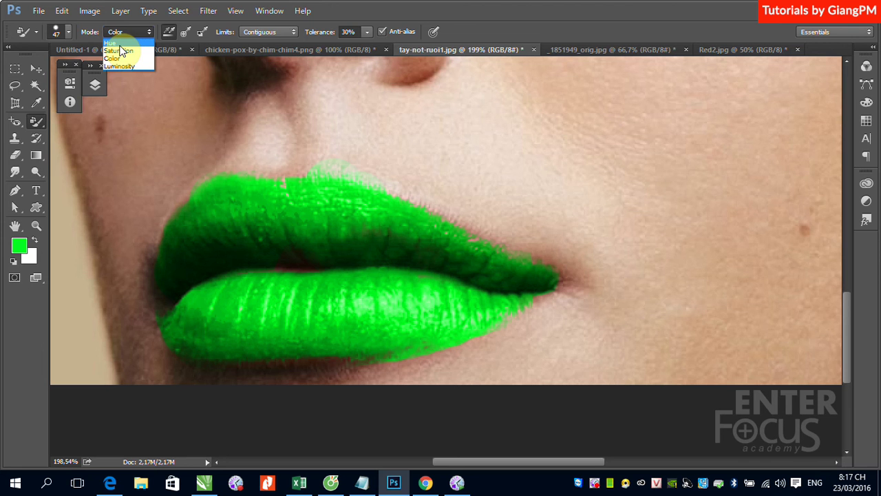
left_click(490, 14)
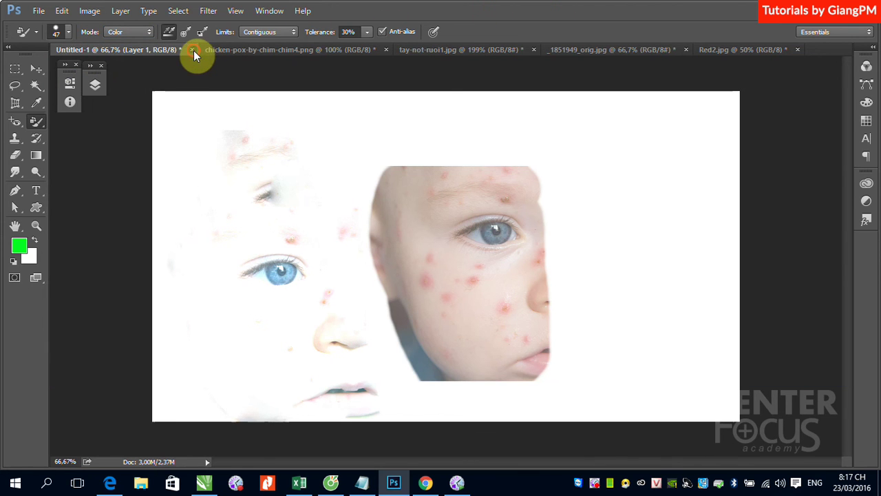
Close Untitled-1 without saving and open the beach photo of the jumping woman with the yellow scarf.
left_click(193, 51)
left_click(448, 193)
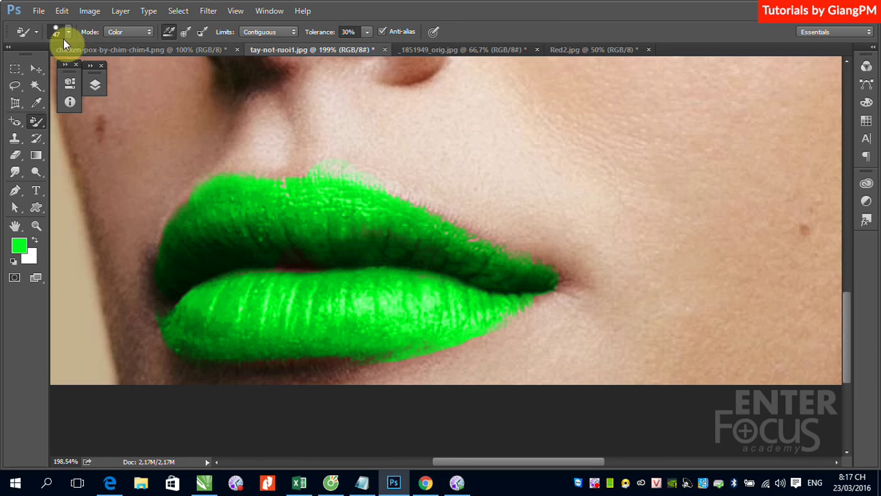
left_click(39, 10)
left_click(45, 33)
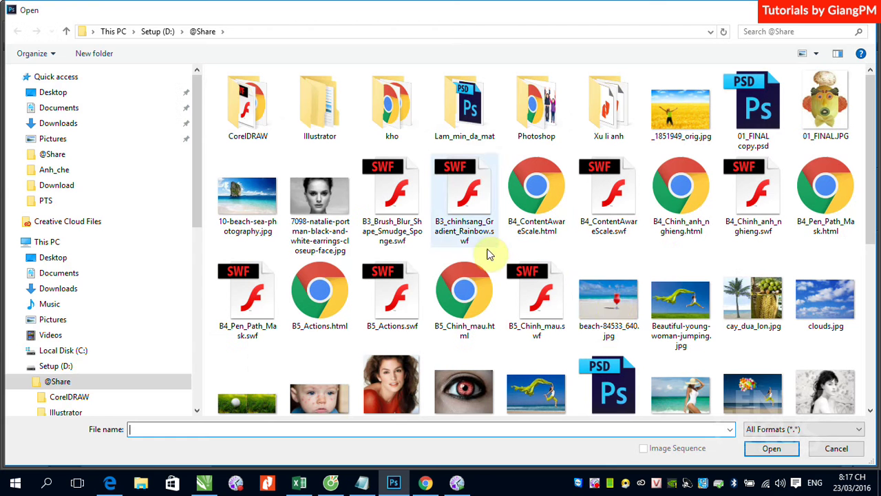
left_click(680, 306)
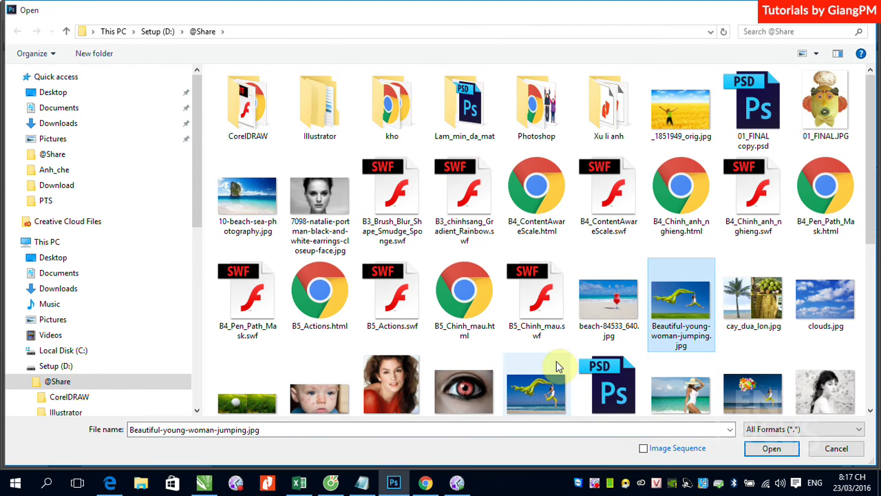
left_click(550, 389)
left_click(771, 448)
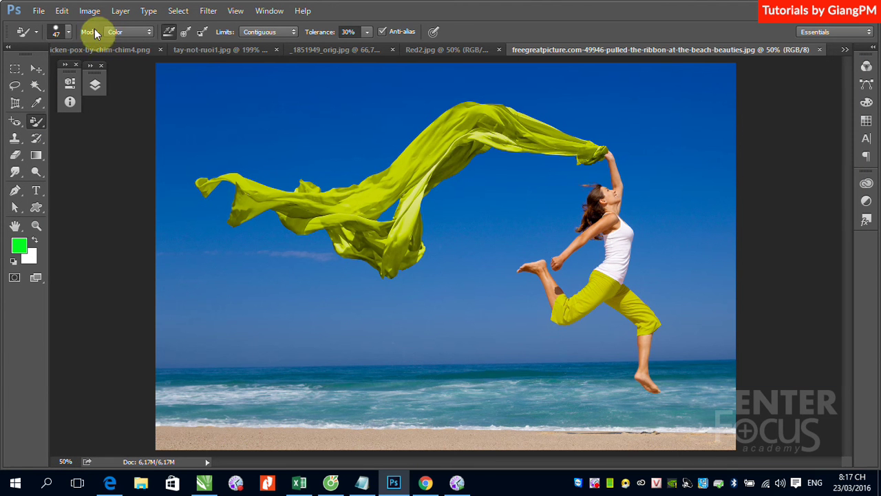
Set the foreground colour to magenta f704fa.
left_click(19, 245)
left_click(453, 133)
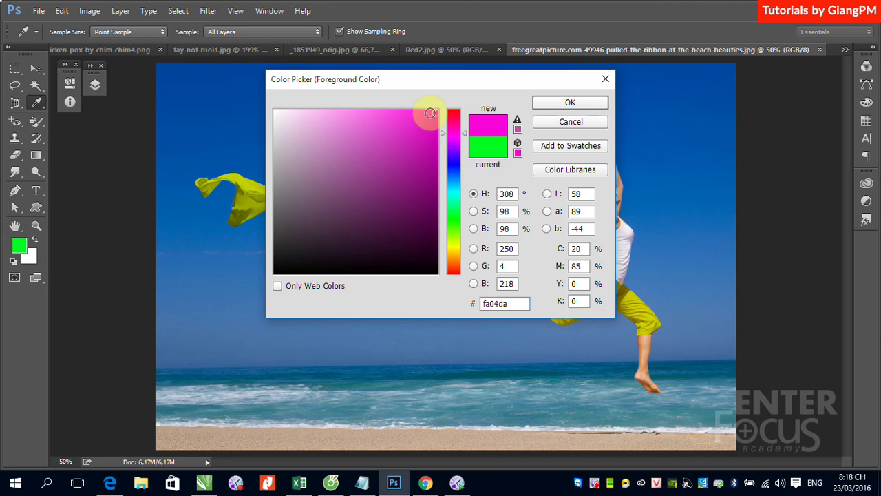
left_click(459, 138)
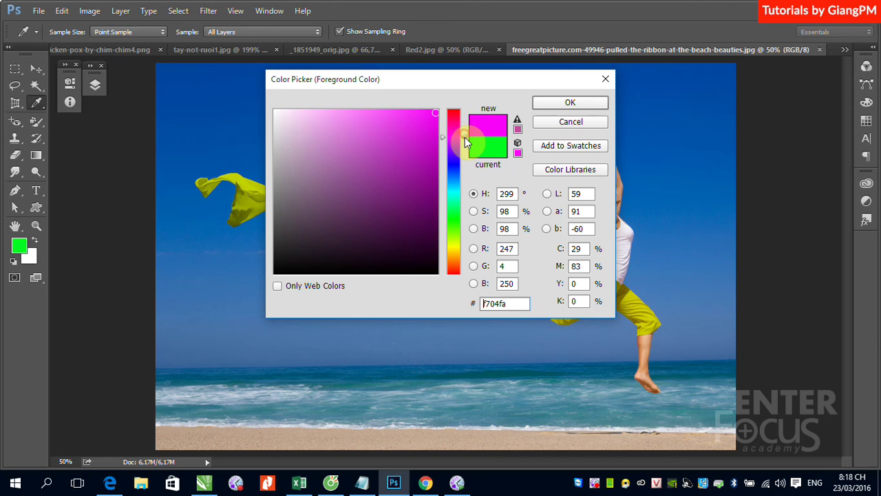
left_click(570, 102)
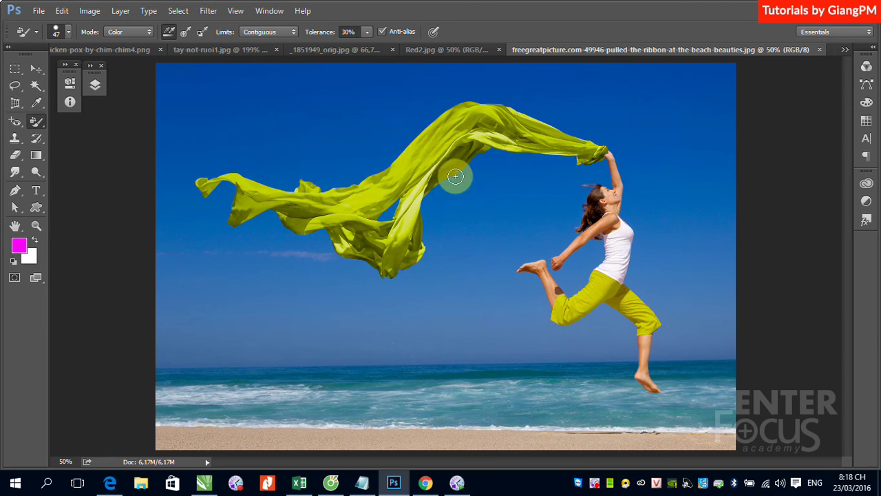
Enlarge the Color Replacement brush from 86 px to 168 px.
left_click(69, 30)
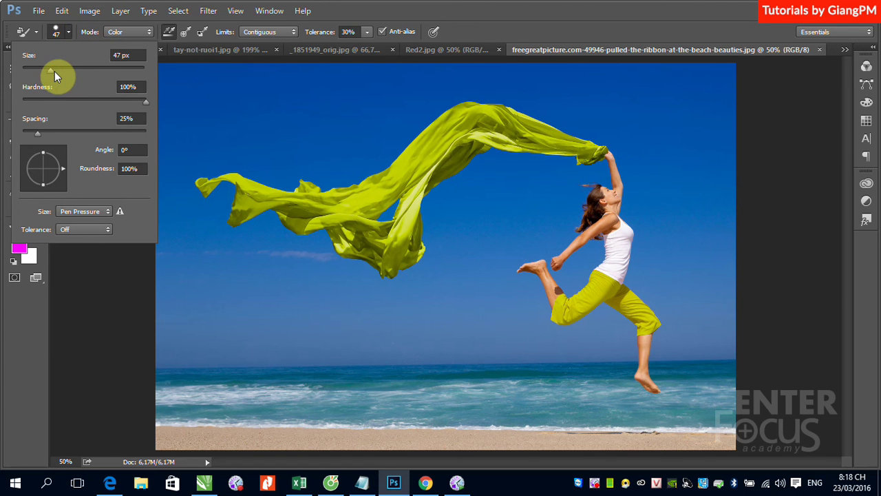
left_click_drag(56, 71, 75, 72)
left_click(498, 10)
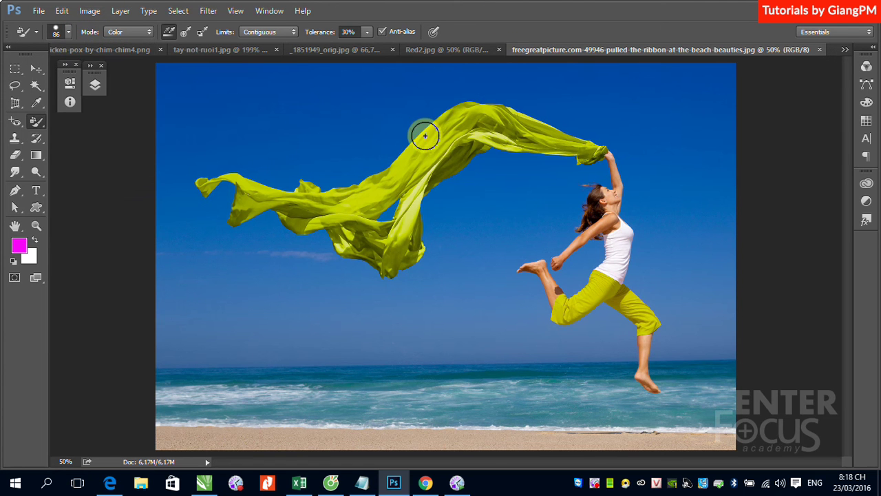
left_click(68, 32)
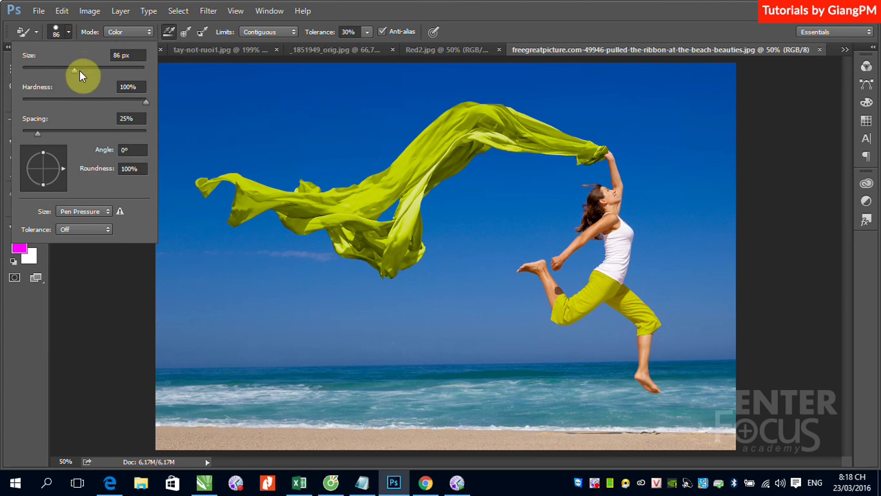
left_click_drag(80, 70, 104, 71)
left_click(498, 7)
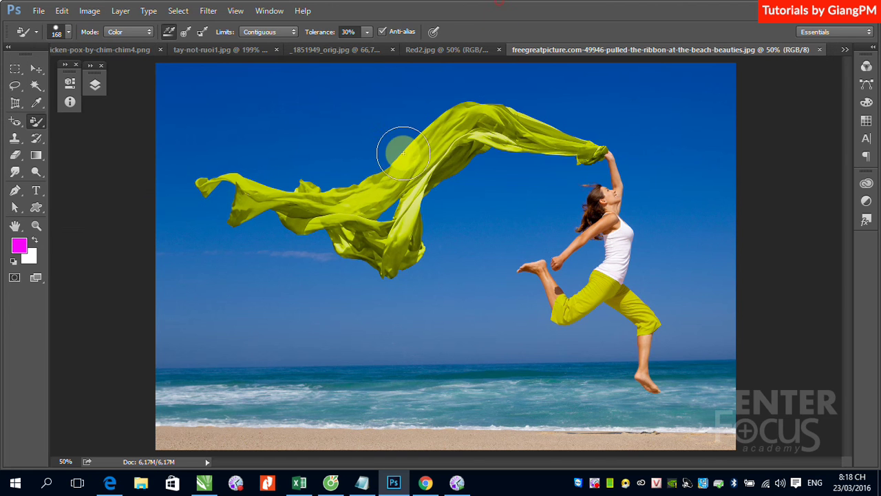
Paint magenta over the middle, left part and top of the yellow scarf.
left_click_drag(404, 152, 432, 153)
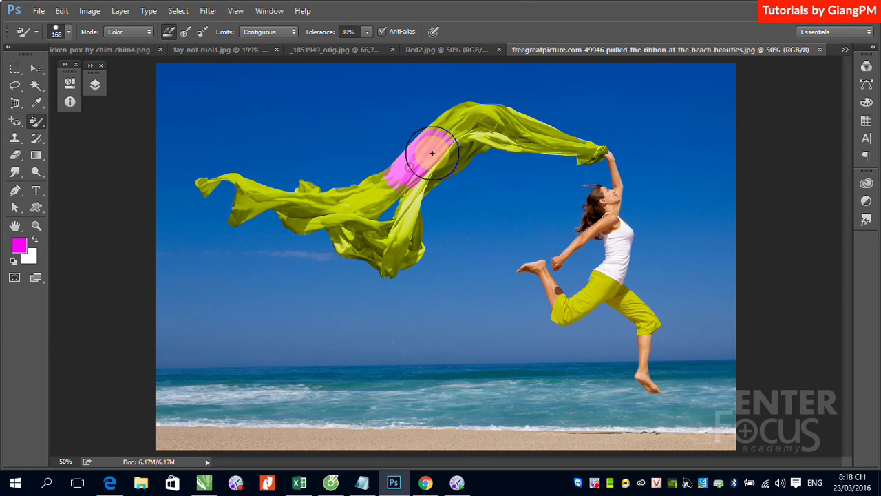
left_click_drag(433, 152, 472, 122)
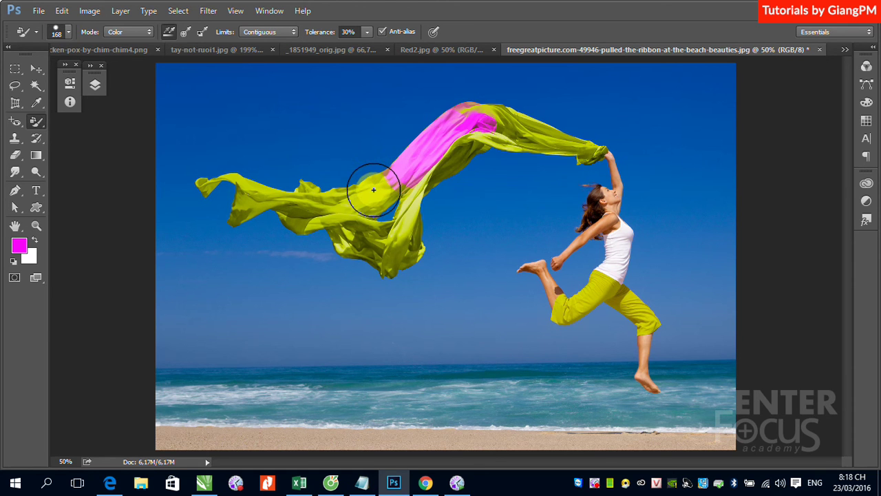
mouse_move(373, 183)
left_mouse_down()
mouse_move(390, 179)
mouse_move(258, 200)
left_mouse_up()
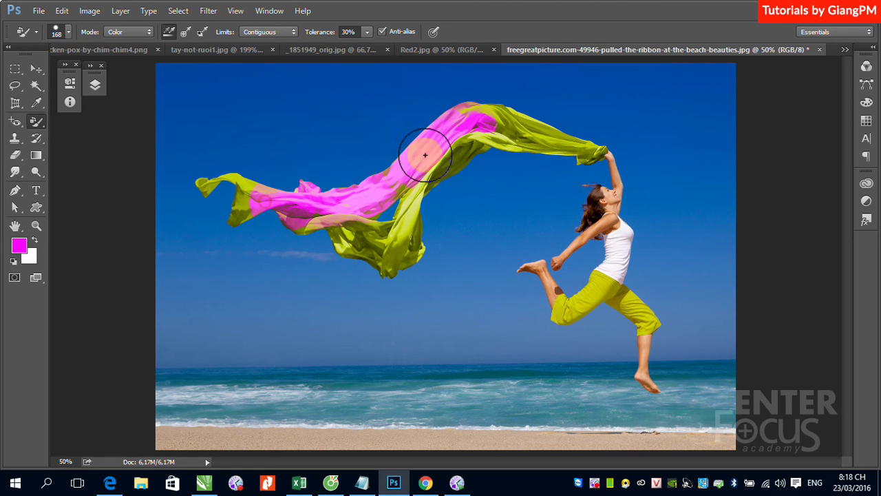
mouse_move(486, 111)
left_mouse_down()
mouse_move(505, 124)
mouse_move(475, 138)
mouse_move(590, 146)
left_mouse_up()
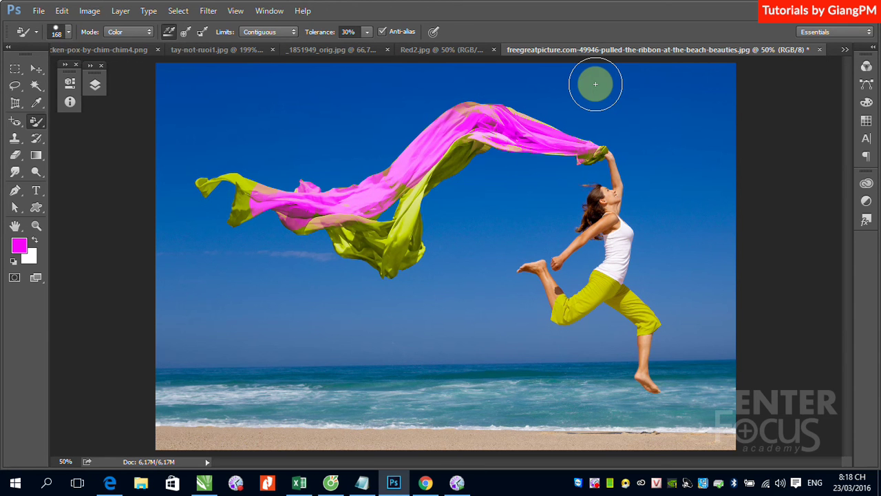
right_click(36, 122)
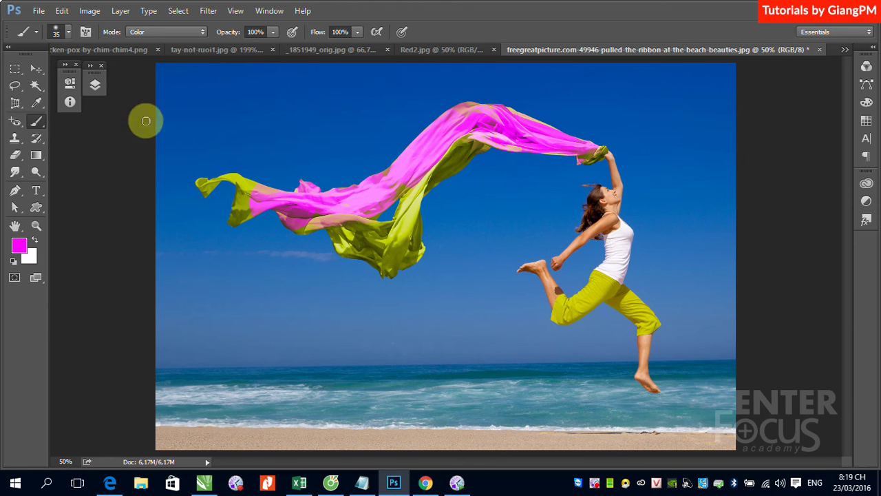
left_click(17, 126)
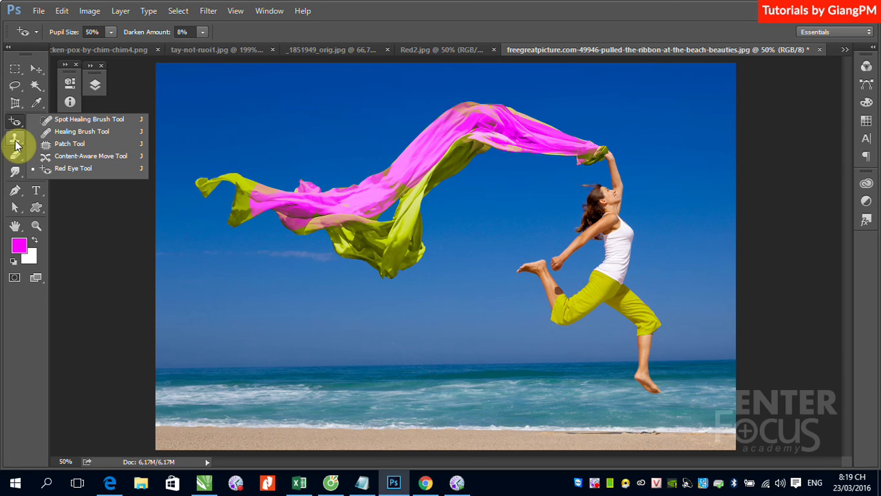
left_click(334, 25)
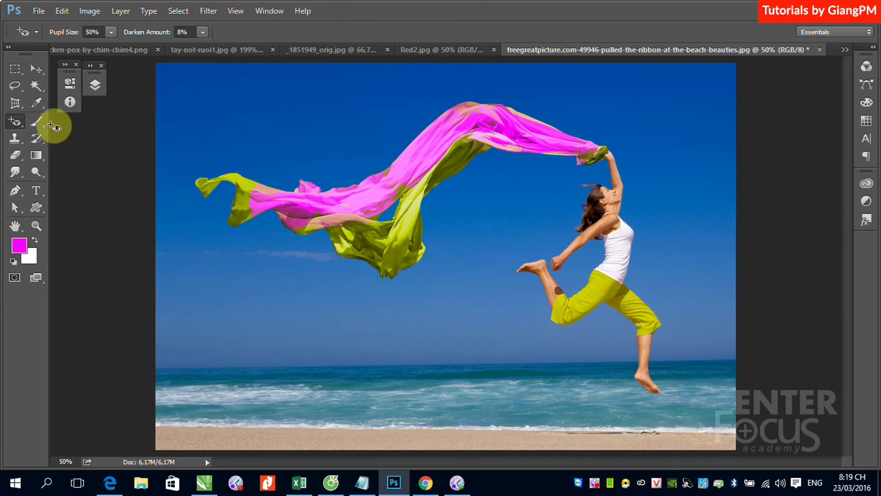
left_click_drag(34, 124, 83, 142)
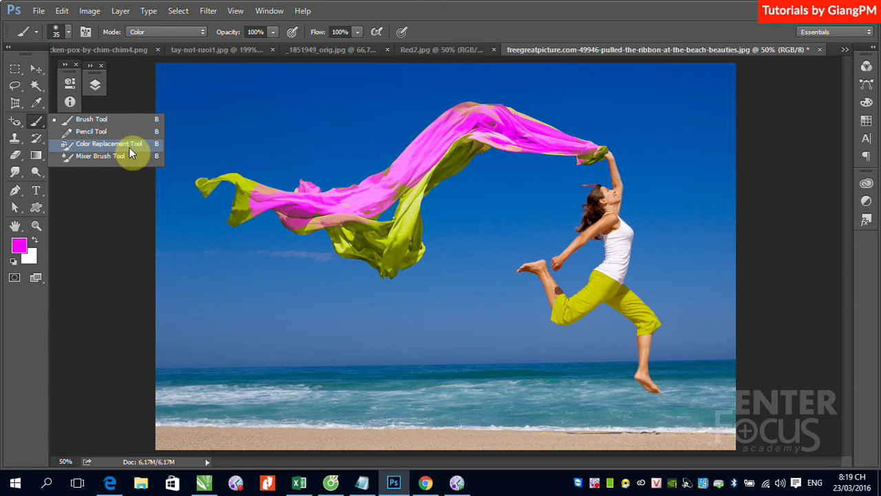
left_click(369, 13)
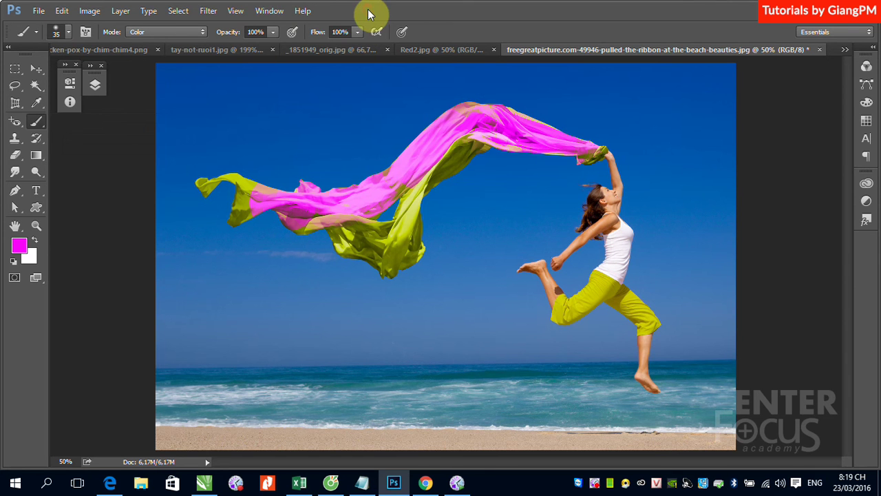